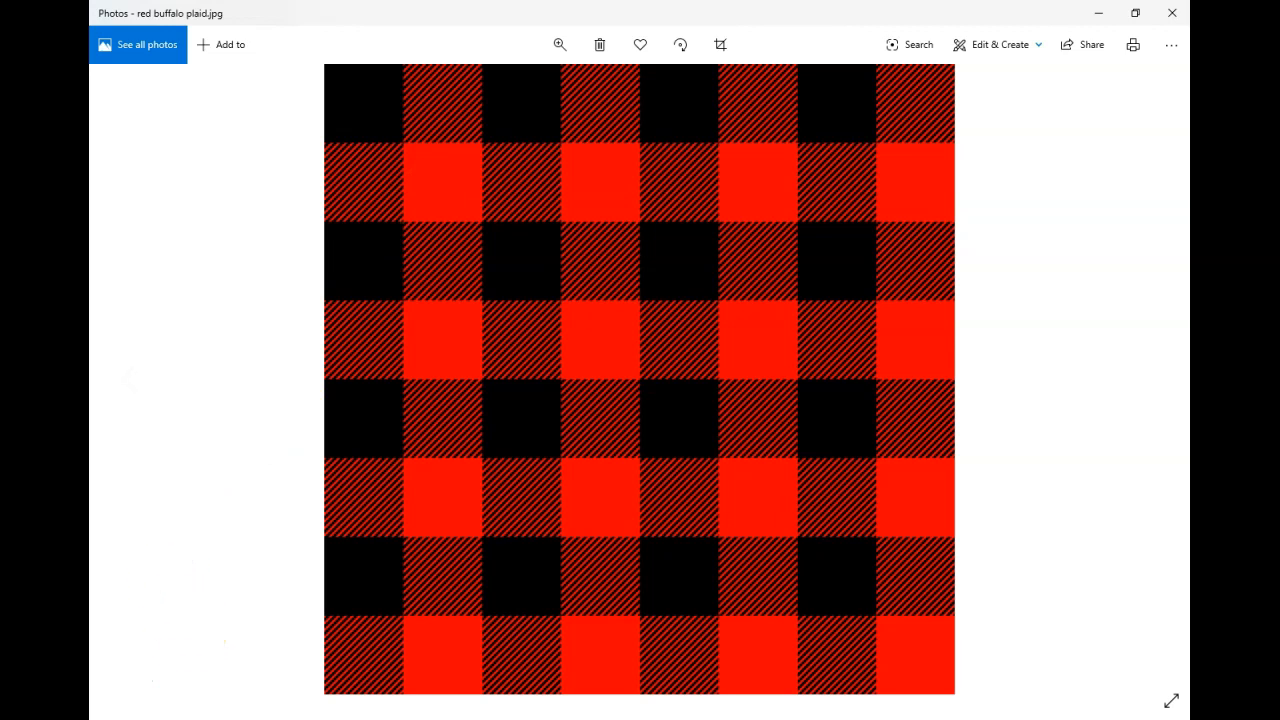
# Switch to Silhouette Studio and fill the blue square in Untitled-10 with the black-and-white horizontal stripe pattern
pyautogui.hotkey('alt', 'Tab')
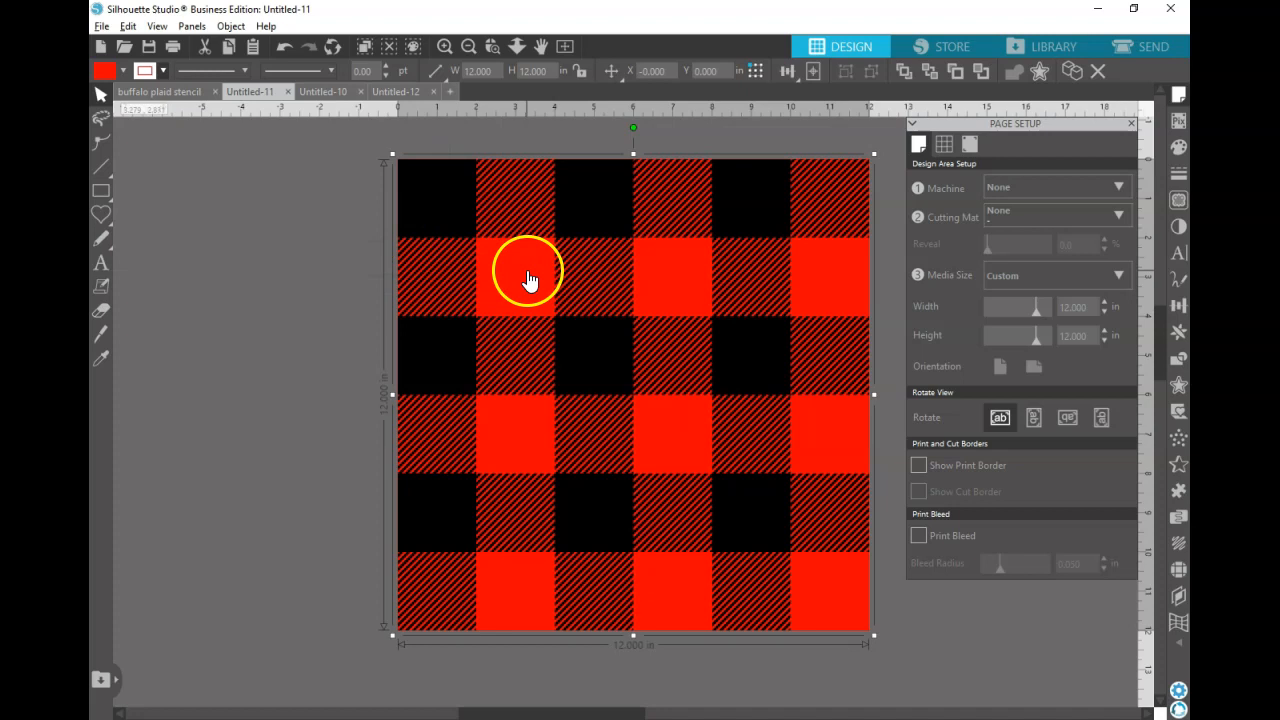
pyautogui.click(335, 94)
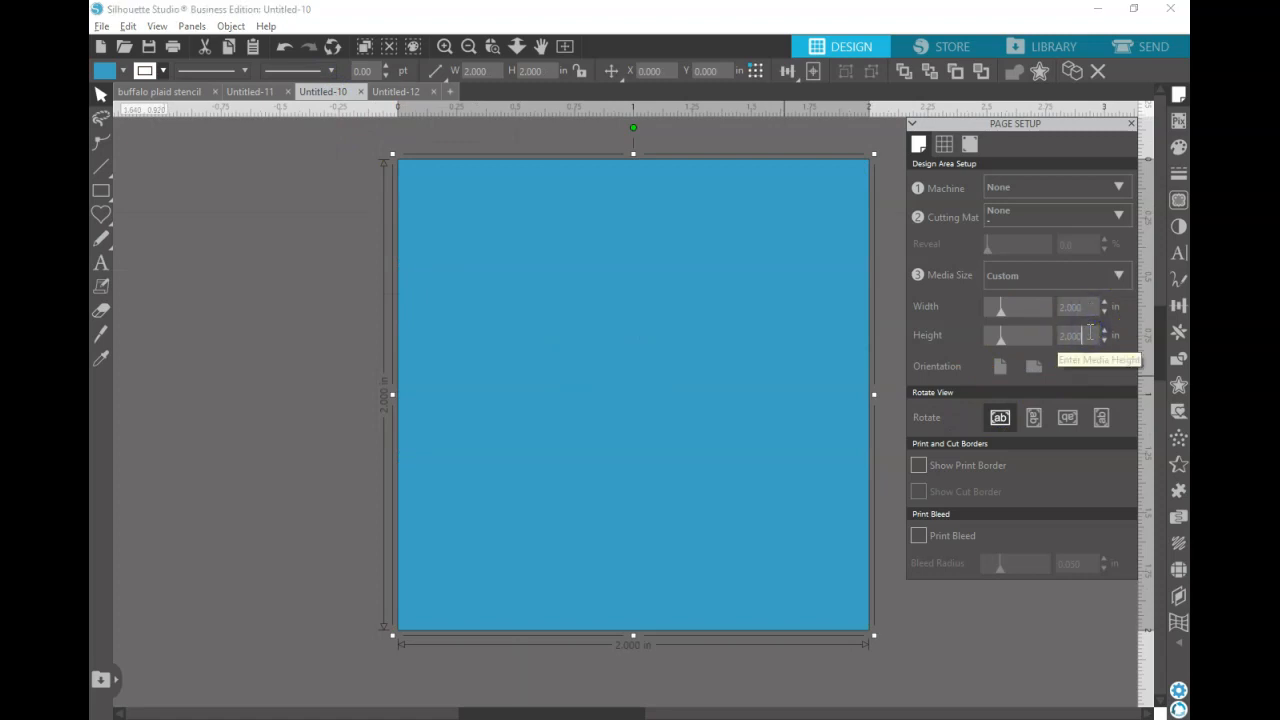
pyautogui.click(211, 351)
pyautogui.click(578, 377)
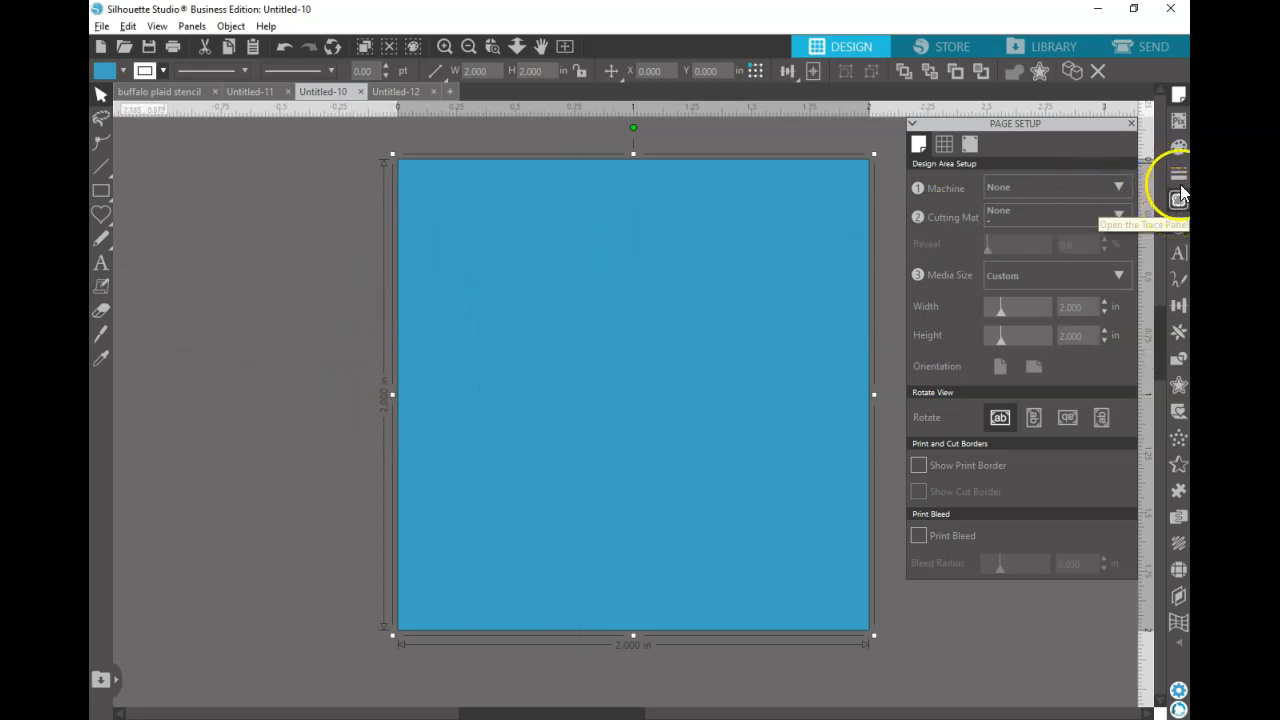
pyautogui.click(1180, 152)
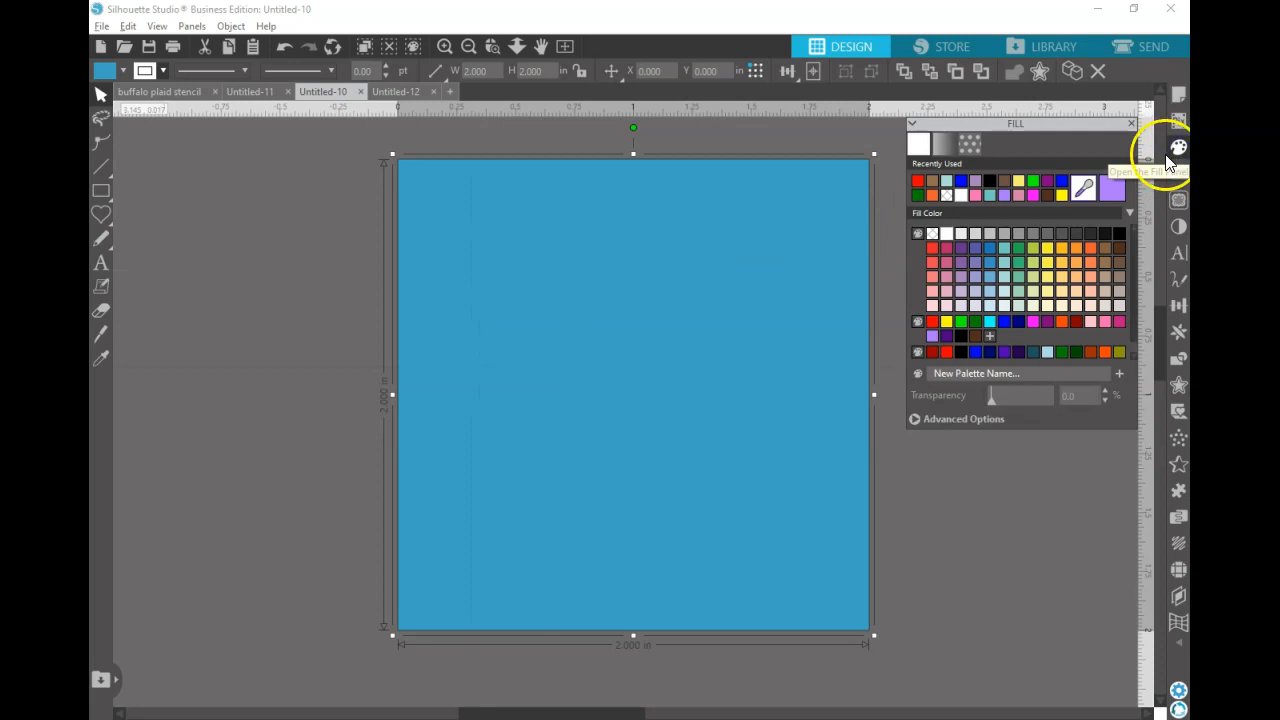
pyautogui.click(970, 145)
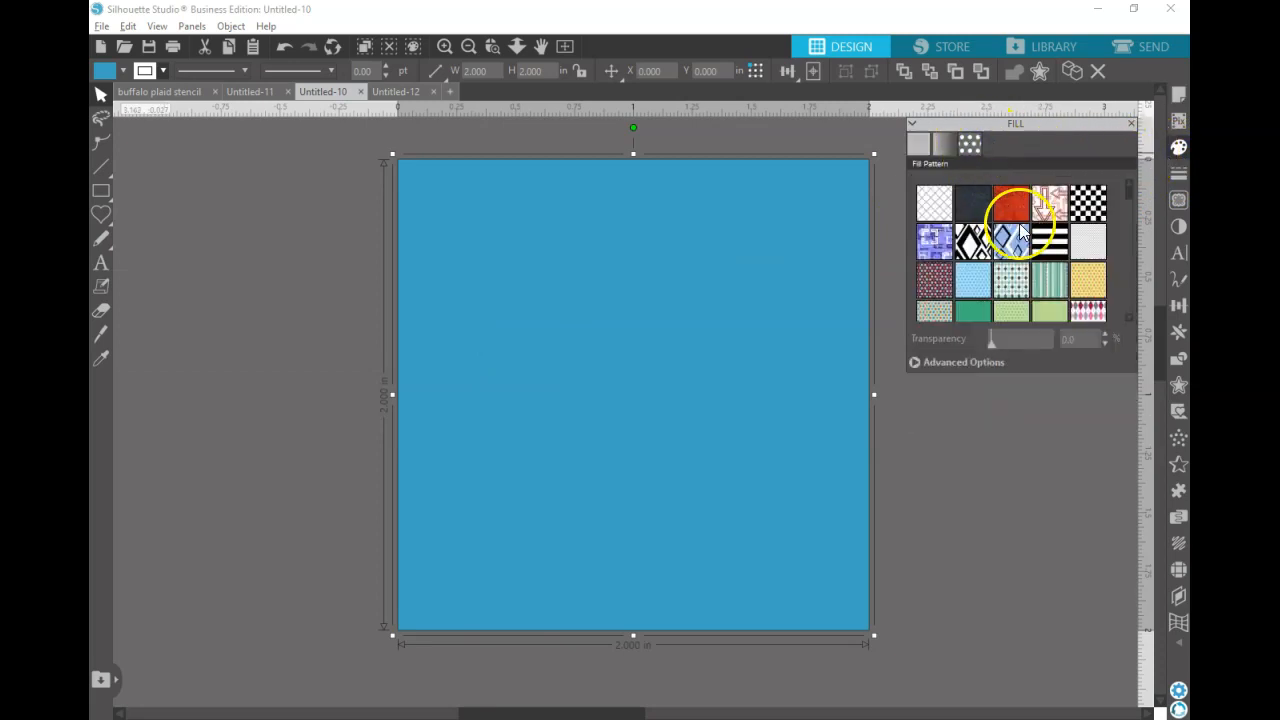
pyautogui.click(1047, 252)
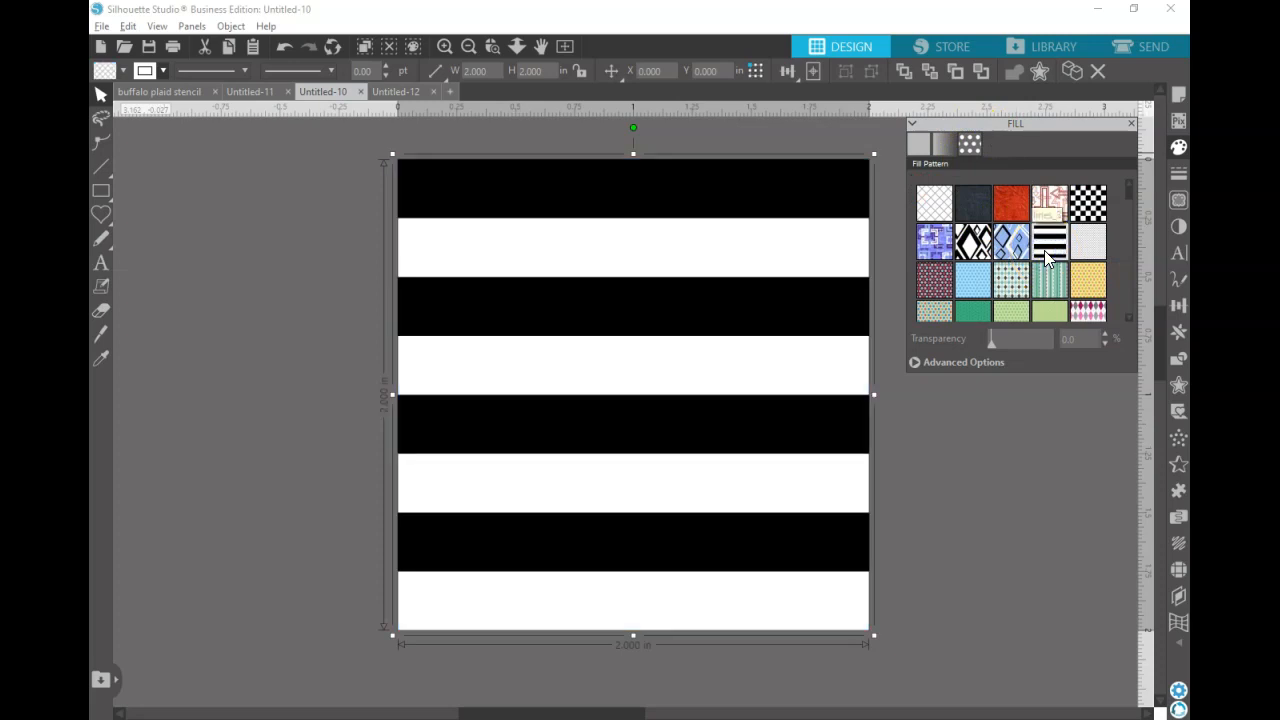
pyautogui.click(737, 472)
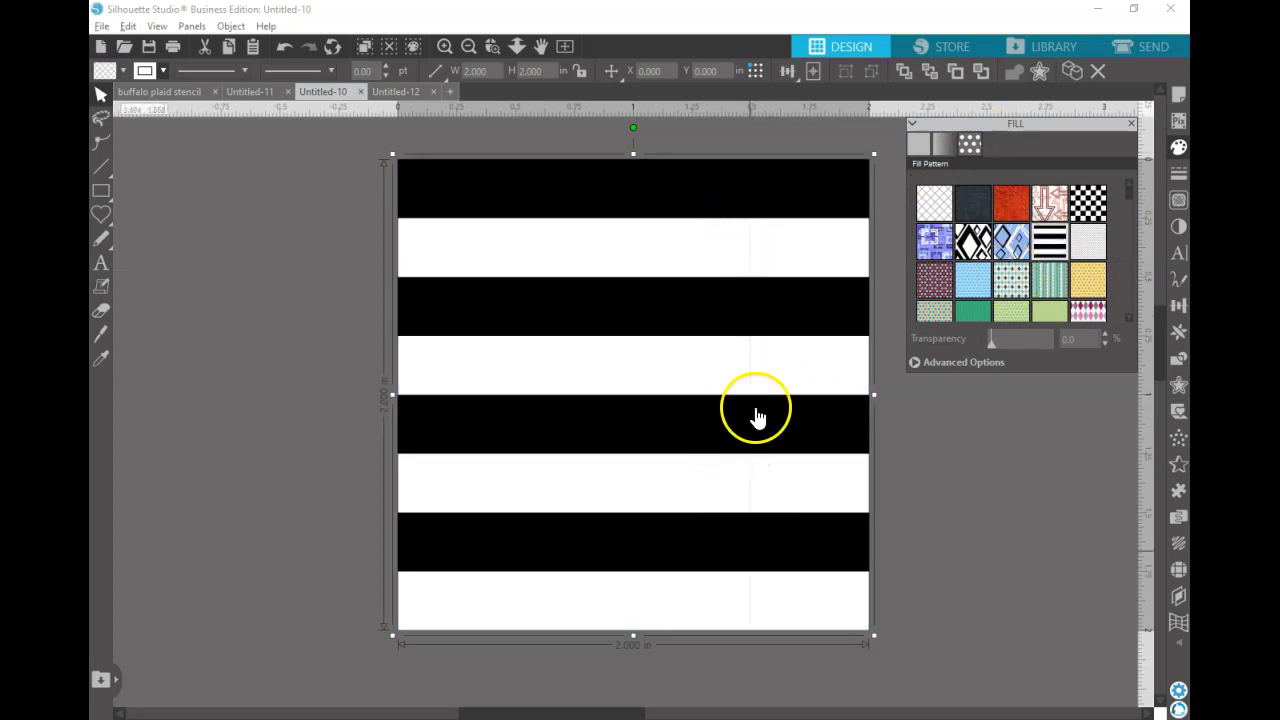
# Rotate the square's stripe pattern to an angle of -45 degrees
pyautogui.click(920, 366)
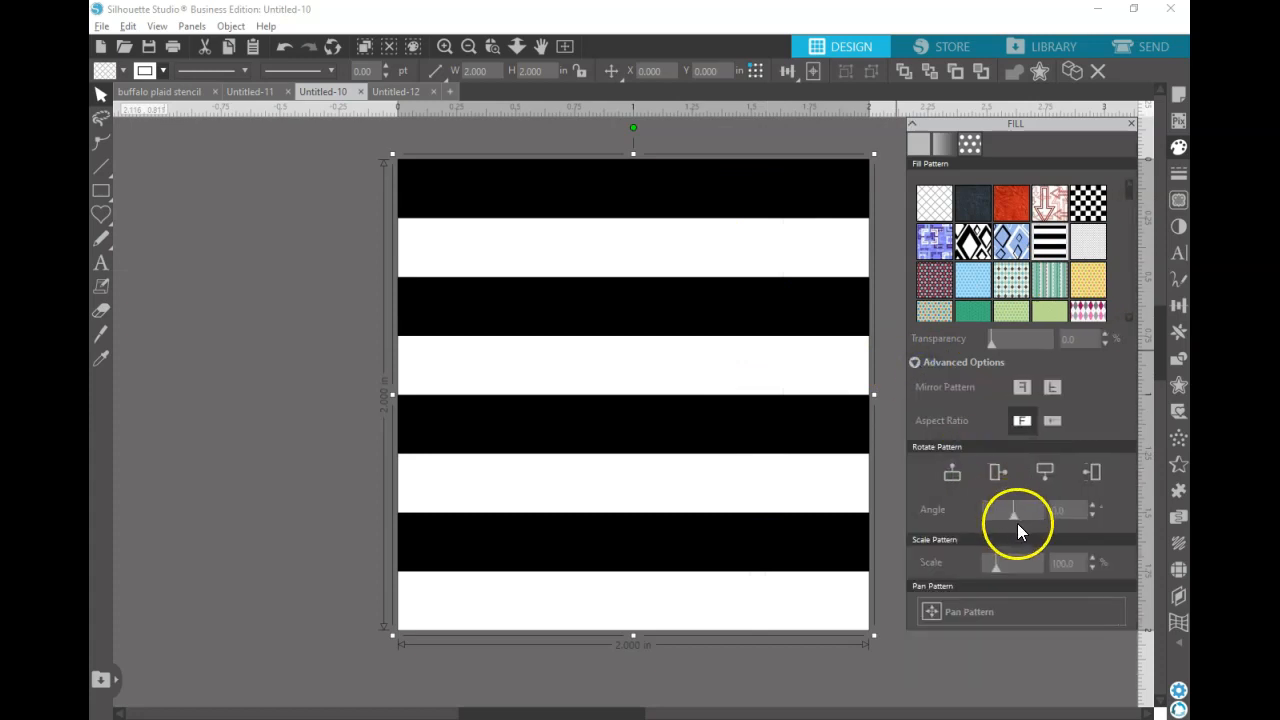
pyautogui.moveTo(1074, 511); pyautogui.dragTo(1021, 498)
pyautogui.write('-45')
pyautogui.press('Return')
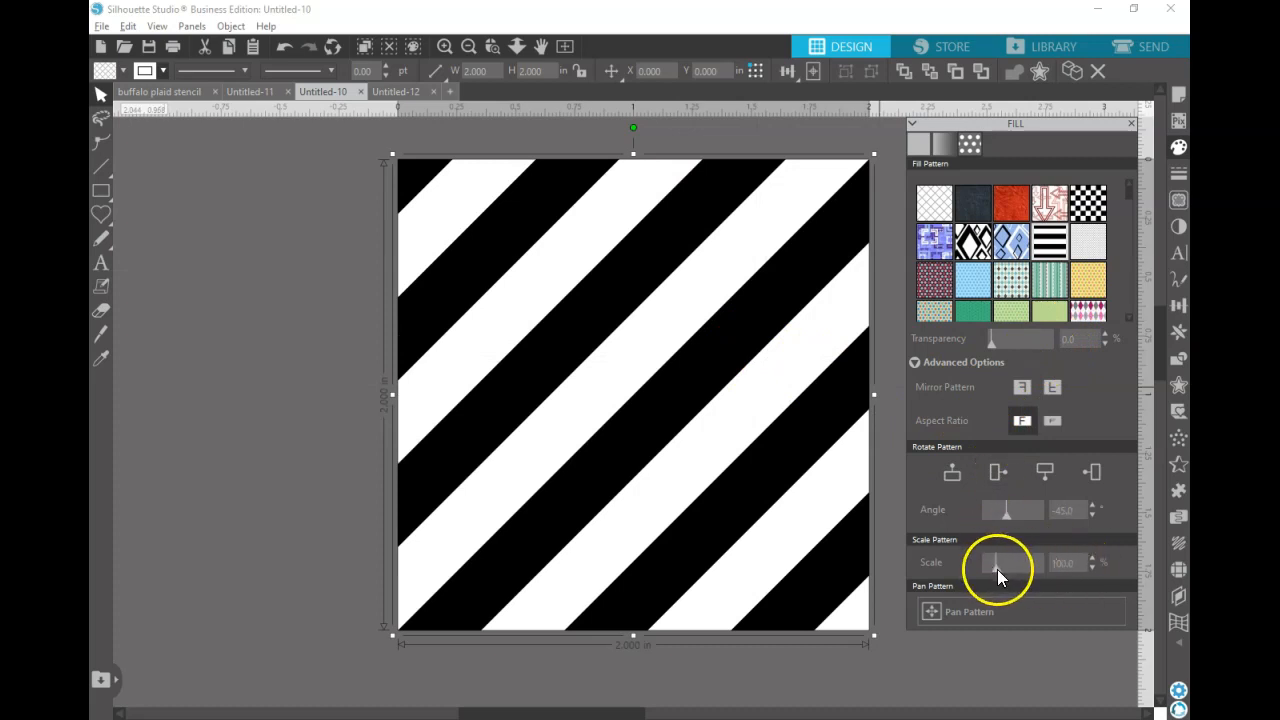
# Set the stripe pattern's scale to 30% and make the square's line colour transparent
pyautogui.click(1091, 561)
pyautogui.click(1091, 561)
pyautogui.click(1091, 561)
pyautogui.click(1091, 561)
pyautogui.click(1091, 563)
pyautogui.click(1091, 563)
pyautogui.click(1091, 563)
pyautogui.click(1091, 563)
pyautogui.click(1091, 565)
pyautogui.click(1091, 565)
pyautogui.click(1091, 565)
pyautogui.click(1091, 565)
pyautogui.click(1091, 566)
pyautogui.click(1091, 566)
pyautogui.click(1091, 566)
pyautogui.click(1091, 566)
pyautogui.click(1091, 566)
pyautogui.click(1091, 566)
pyautogui.click(1091, 566)
pyautogui.click(1091, 566)
pyautogui.click(1091, 566)
pyautogui.click(1091, 566)
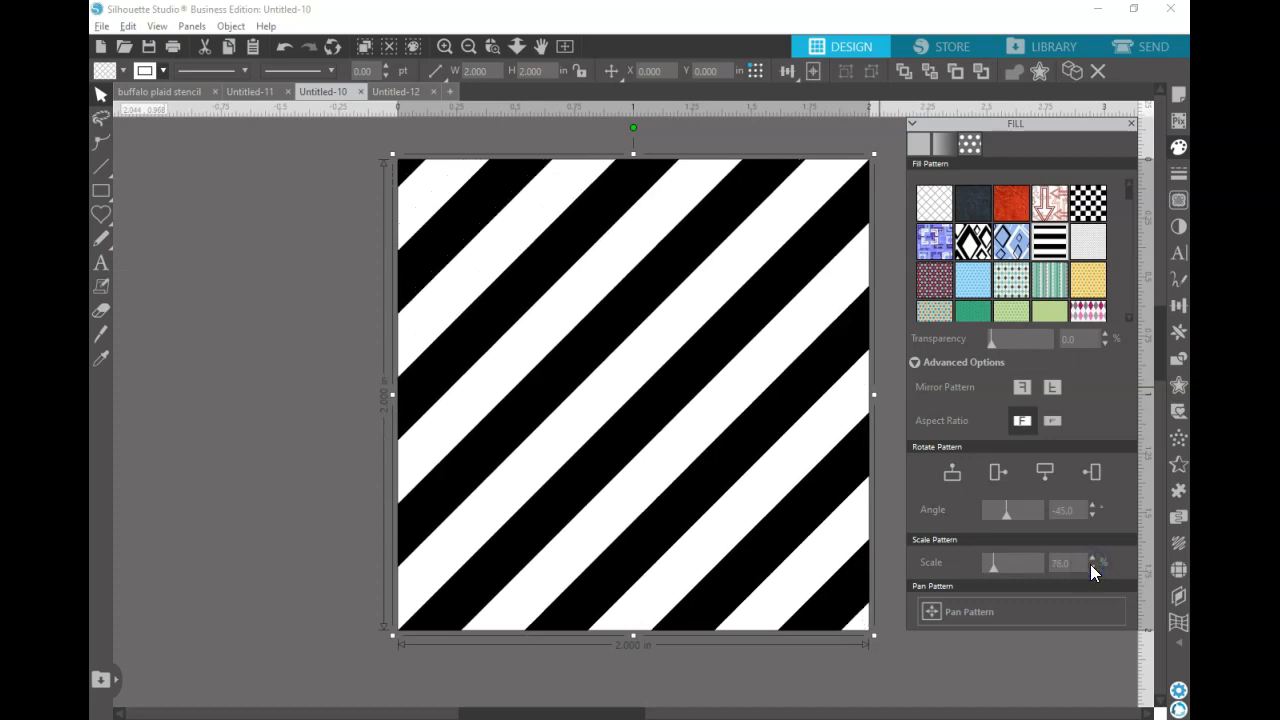
pyautogui.click(1091, 566)
pyautogui.click(1091, 566)
pyautogui.click(1091, 566)
pyautogui.click(1091, 566)
pyautogui.click(1091, 566)
pyautogui.click(1091, 566)
pyautogui.click(1091, 566)
pyautogui.click(1091, 566)
pyautogui.click(1091, 566)
pyautogui.click(1091, 566)
pyautogui.click(1091, 566)
pyautogui.click(1091, 566)
pyautogui.click(1091, 566)
pyautogui.click(1091, 566)
pyautogui.click(1091, 566)
pyautogui.click(1091, 566)
pyautogui.click(1091, 566)
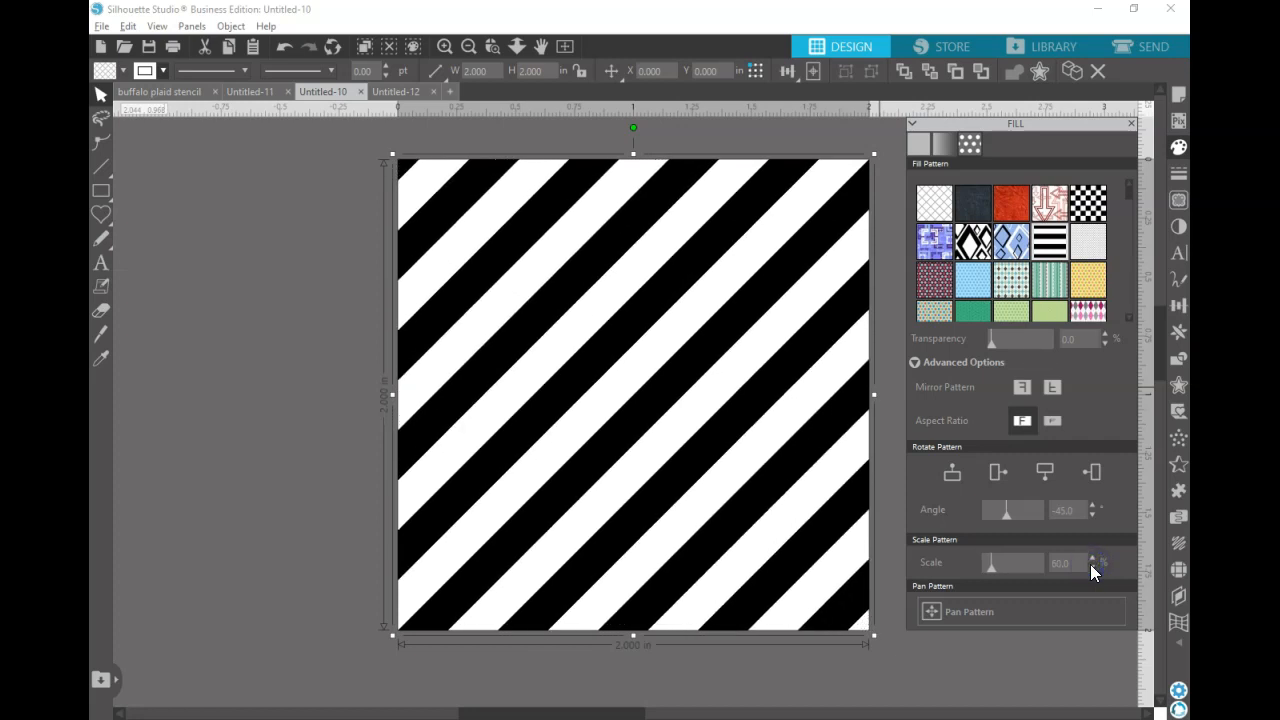
pyautogui.click(135, 678)
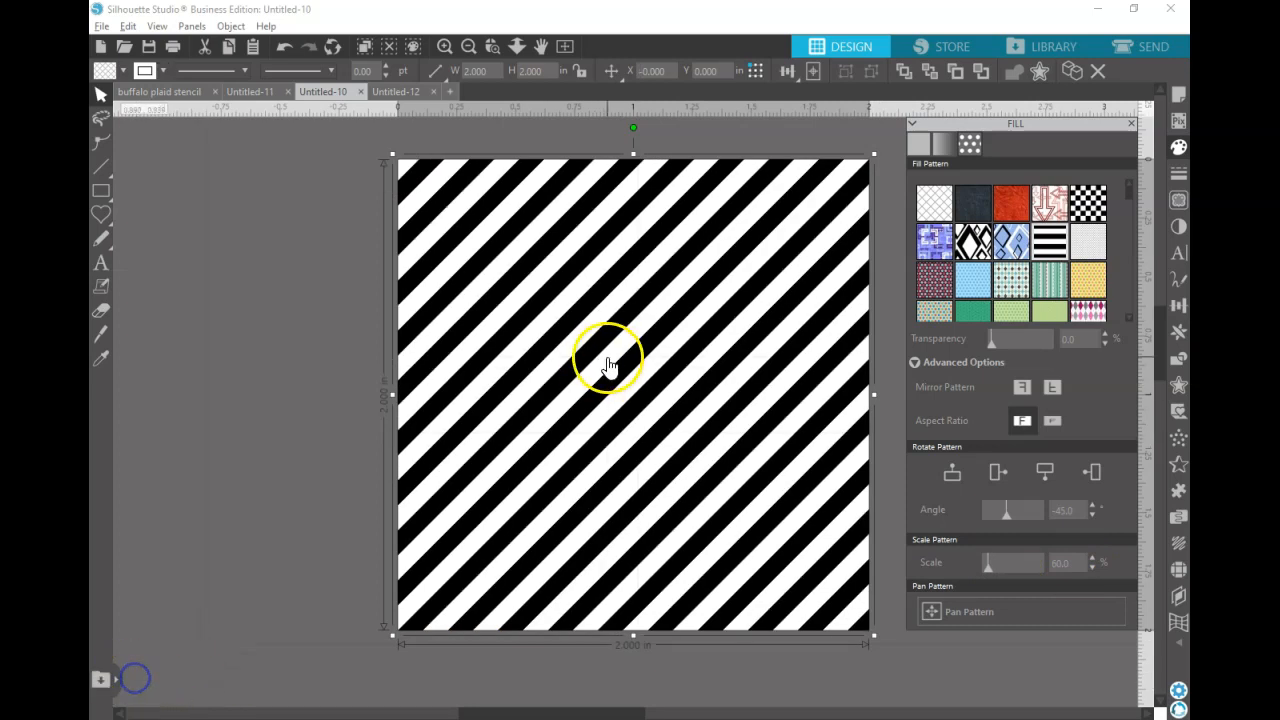
pyautogui.click(1060, 563)
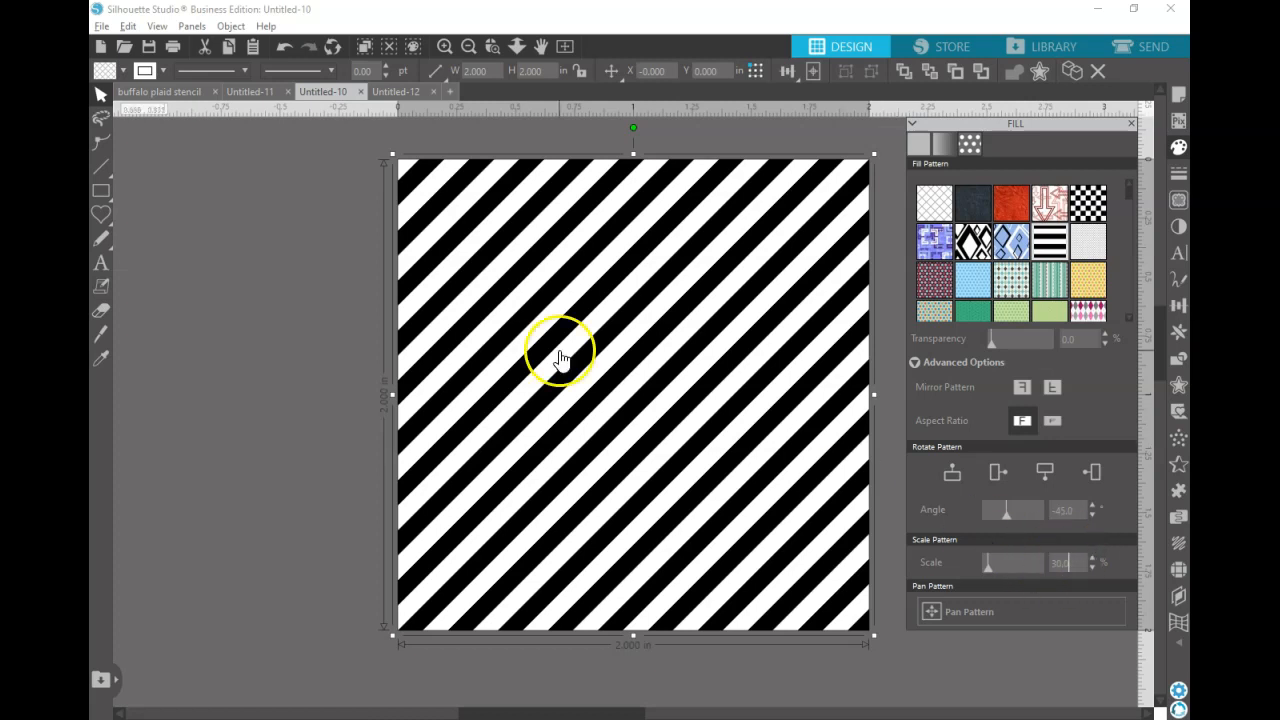
pyautogui.click(160, 73)
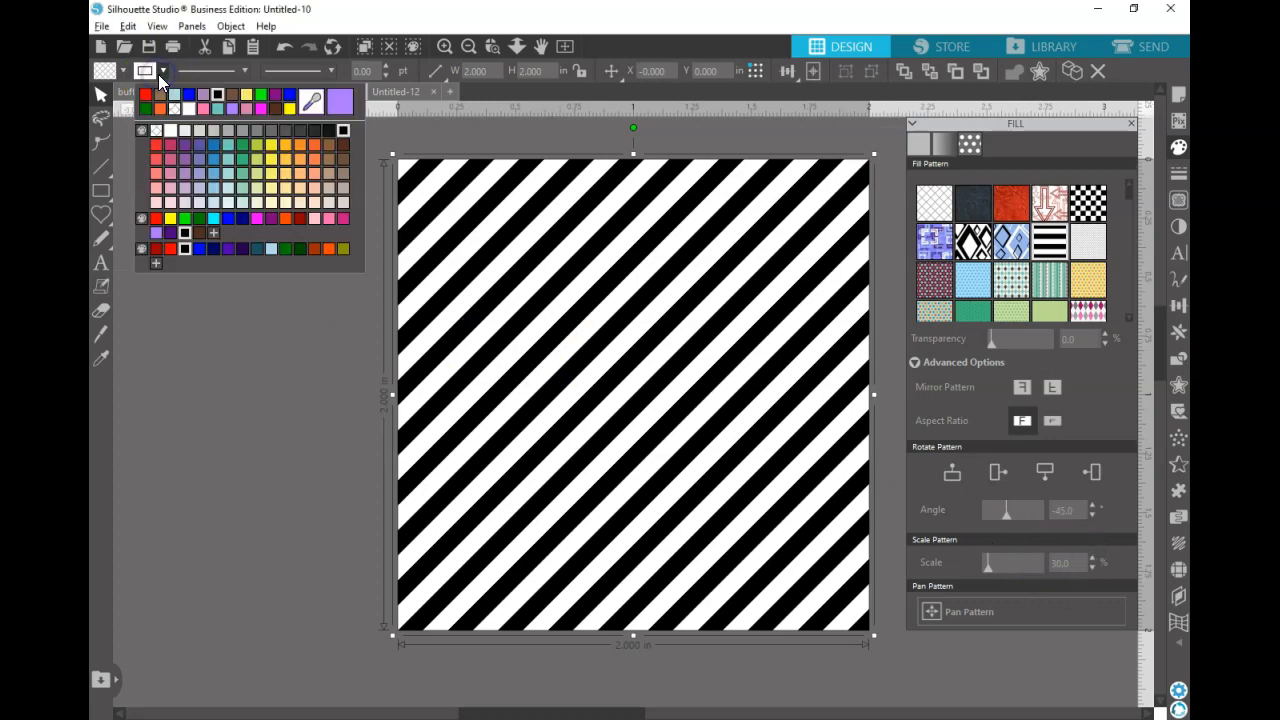
pyautogui.click(177, 105)
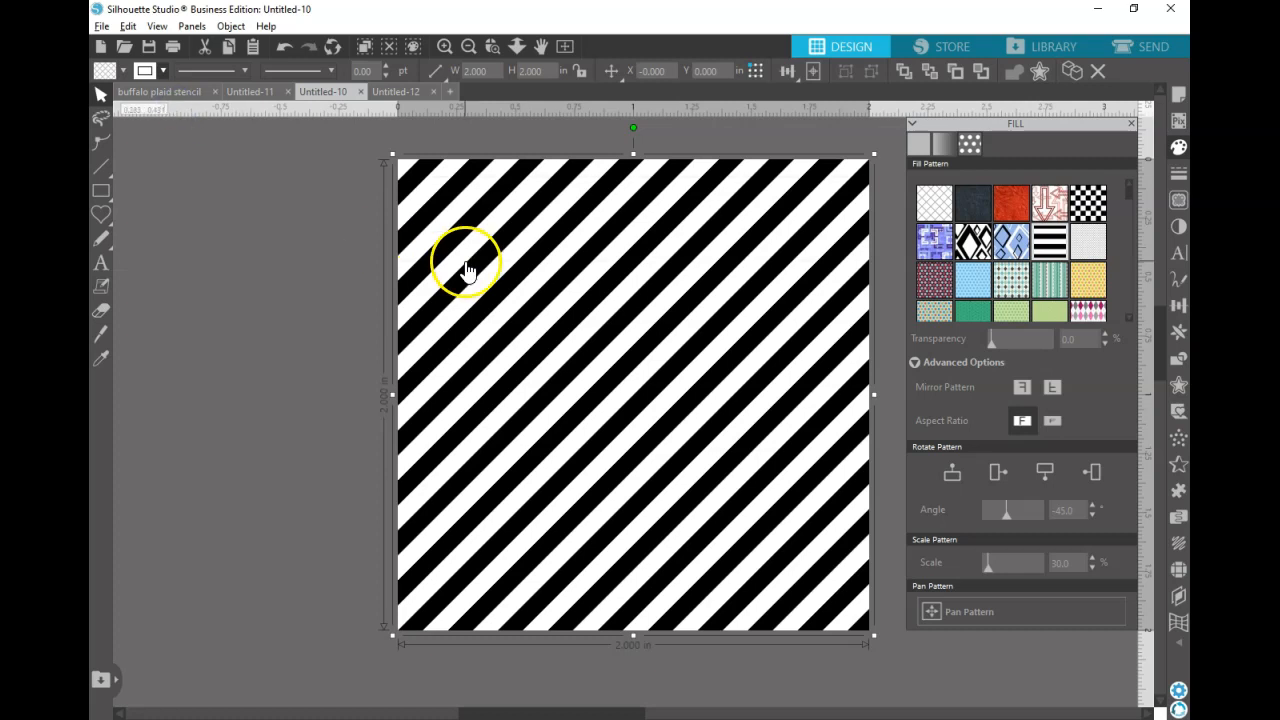
# Trace the whole striped square with an adjusted threshold, and delete the original pattern-filled square
pyautogui.click(1179, 201)
pyautogui.click(1076, 191)
pyautogui.moveTo(362, 141)
pyautogui.mouseDown()
pyautogui.moveTo(677, 508)
pyautogui.moveTo(903, 652)
pyautogui.mouseUp()
pyautogui.click(1045, 292)
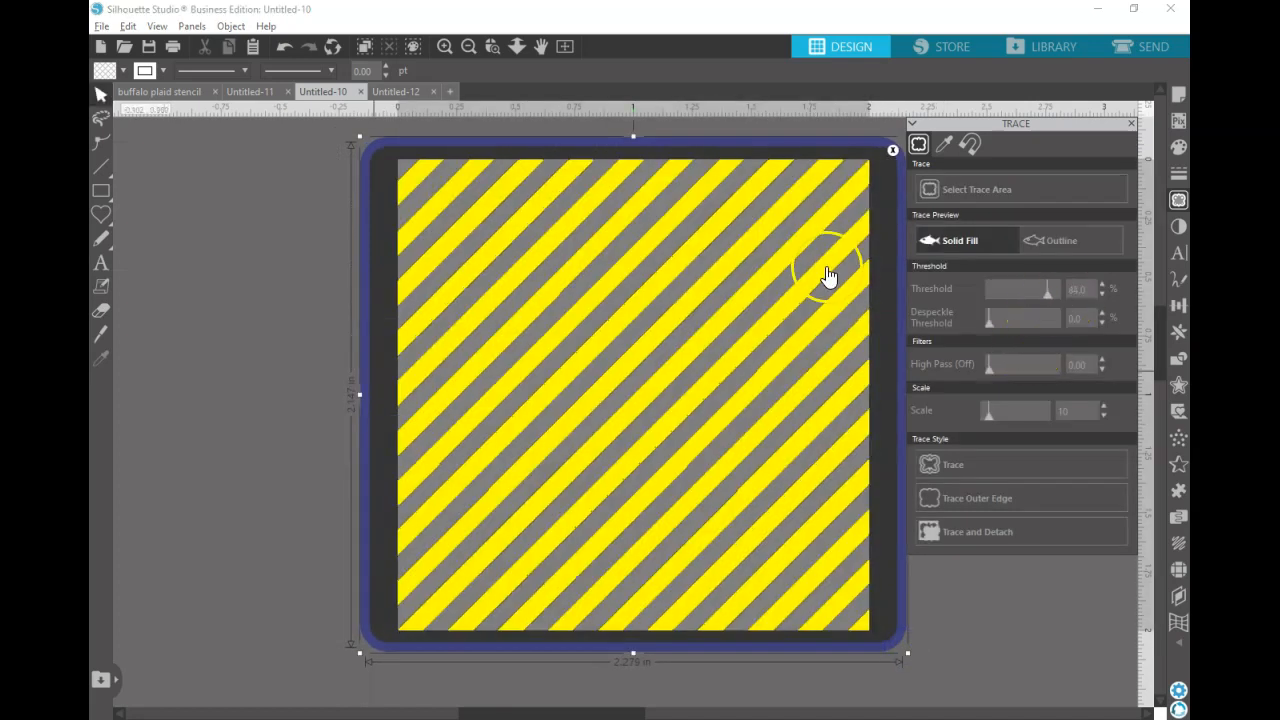
pyautogui.click(937, 465)
pyautogui.click(669, 303)
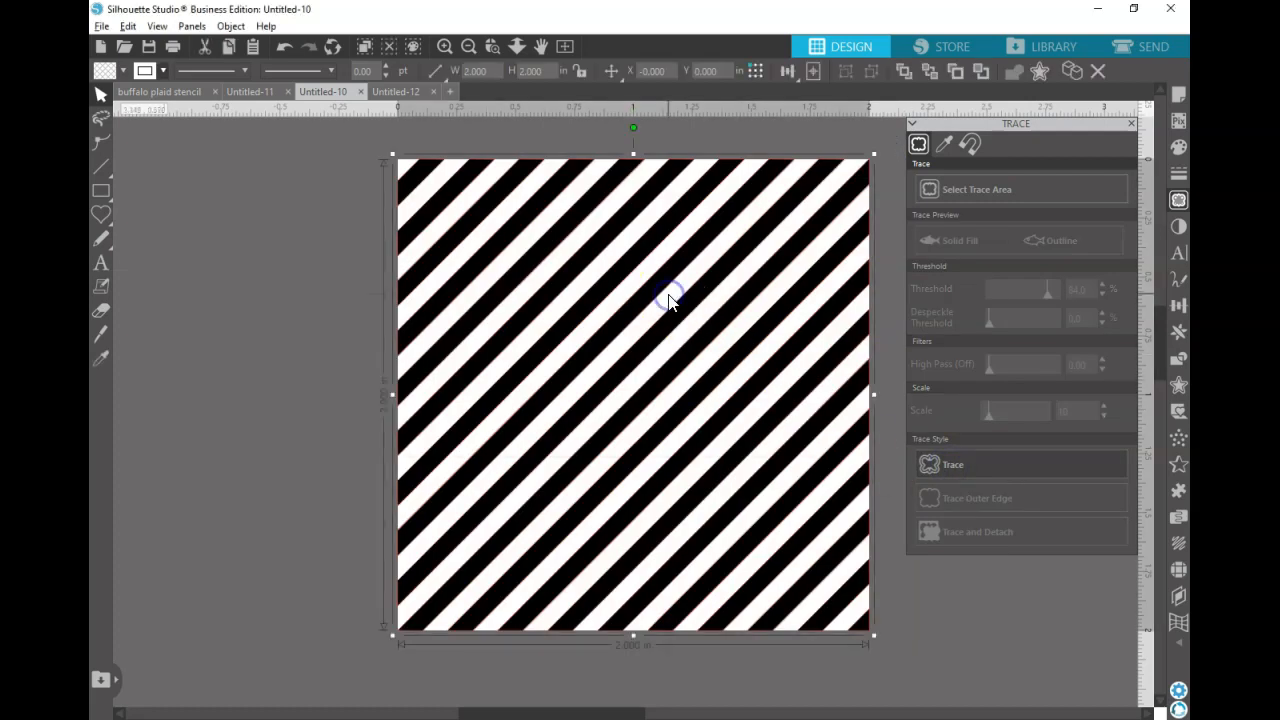
pyautogui.press('Delete')
# Set both the line colour and the fill colour of the traced stripes to black
pyautogui.click(671, 309)
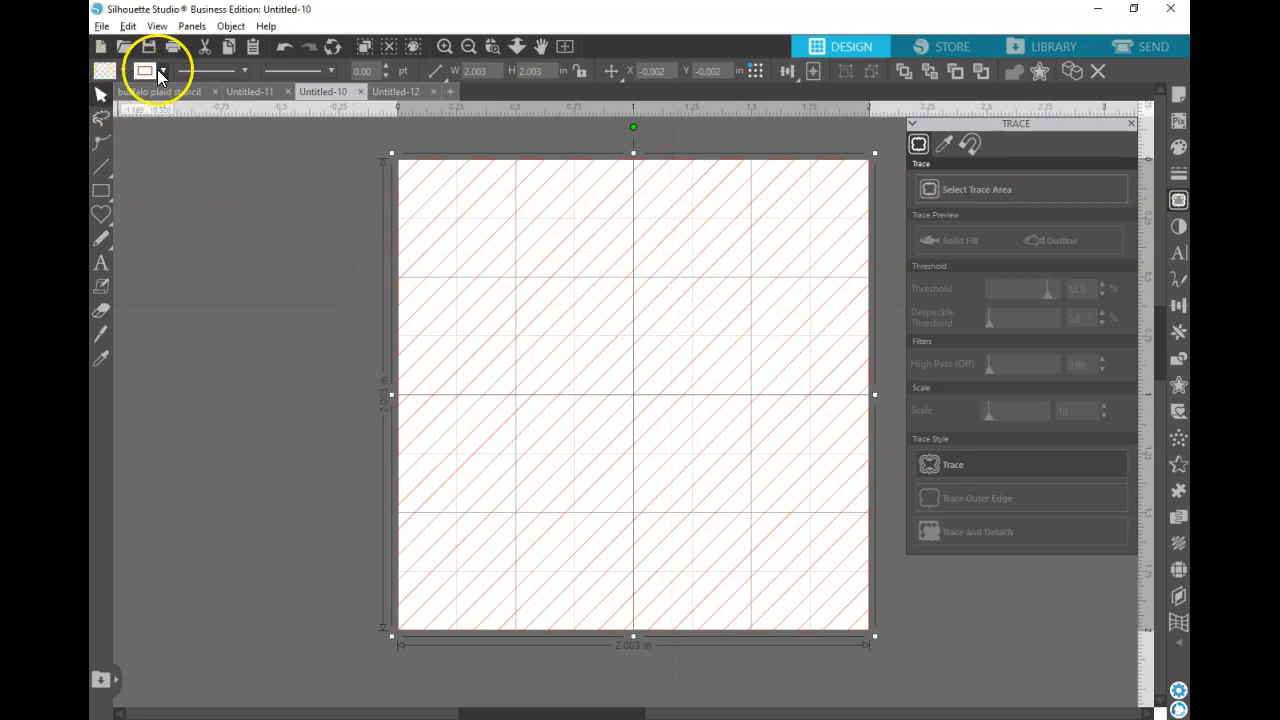
pyautogui.click(158, 71)
pyautogui.click(228, 96)
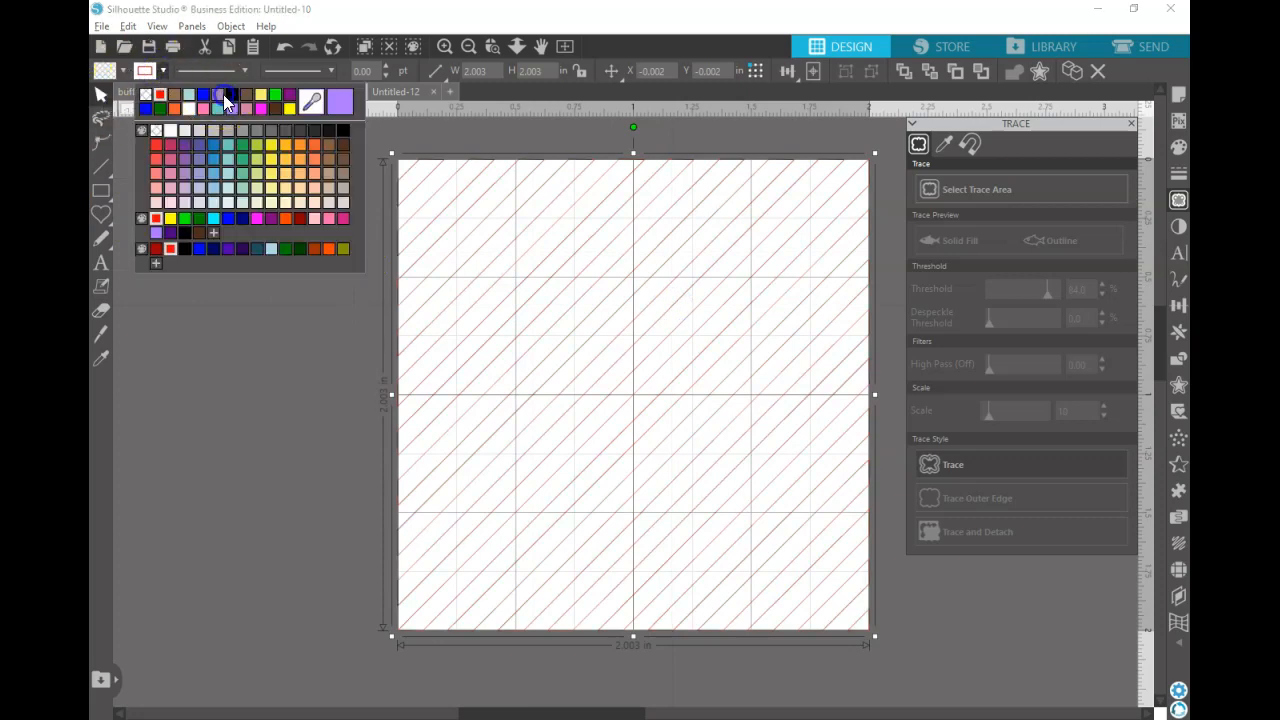
pyautogui.click(124, 71)
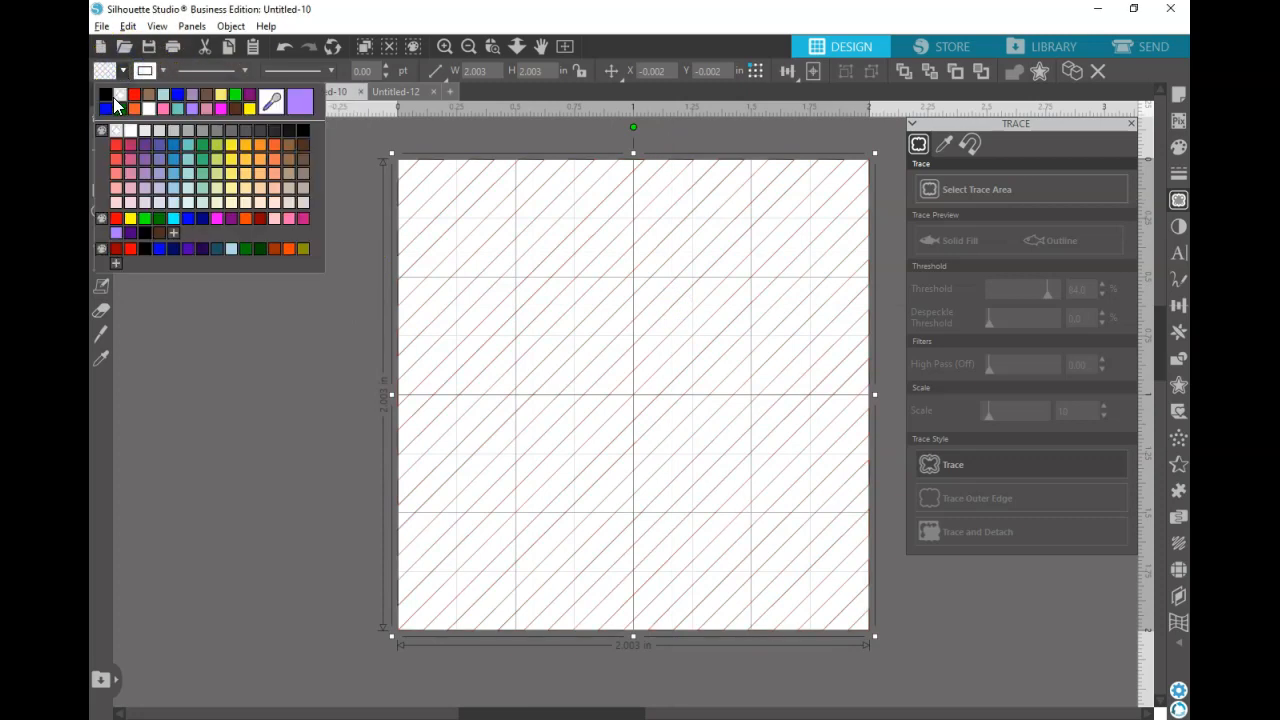
pyautogui.click(107, 95)
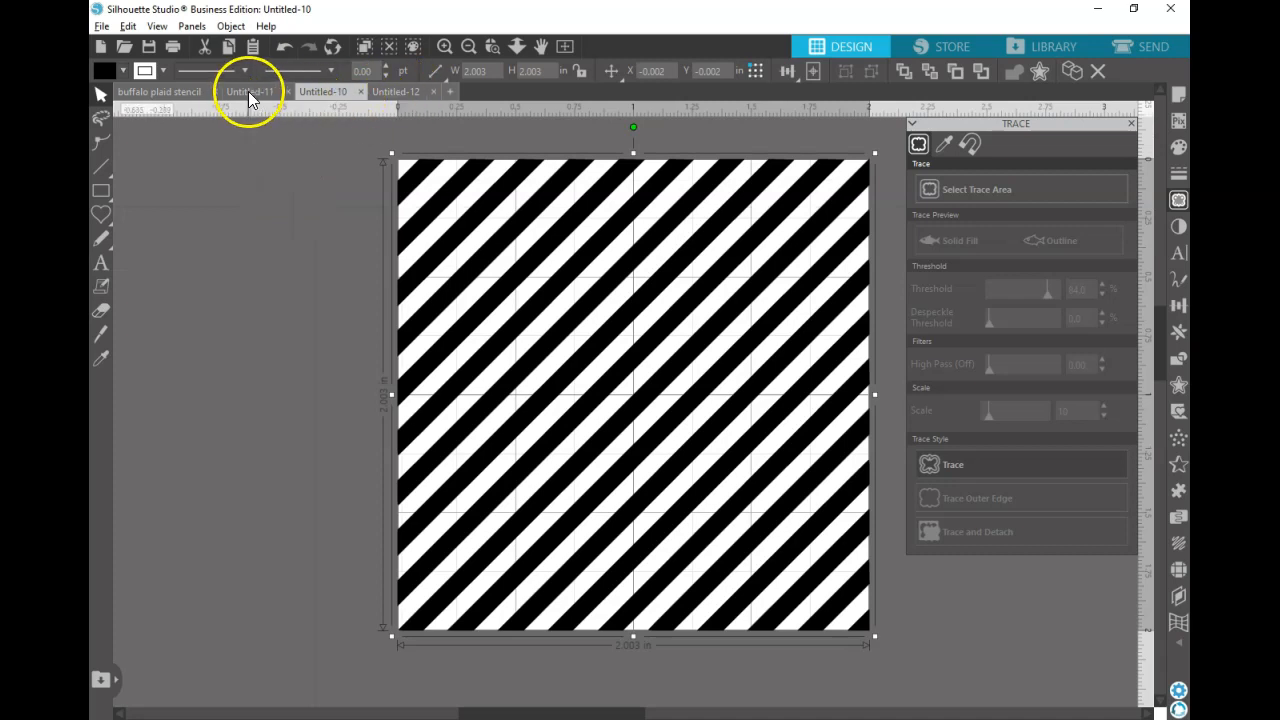
# Draw a square about 2.16 in wide beside the empty page in Untitled-12
pyautogui.click(387, 90)
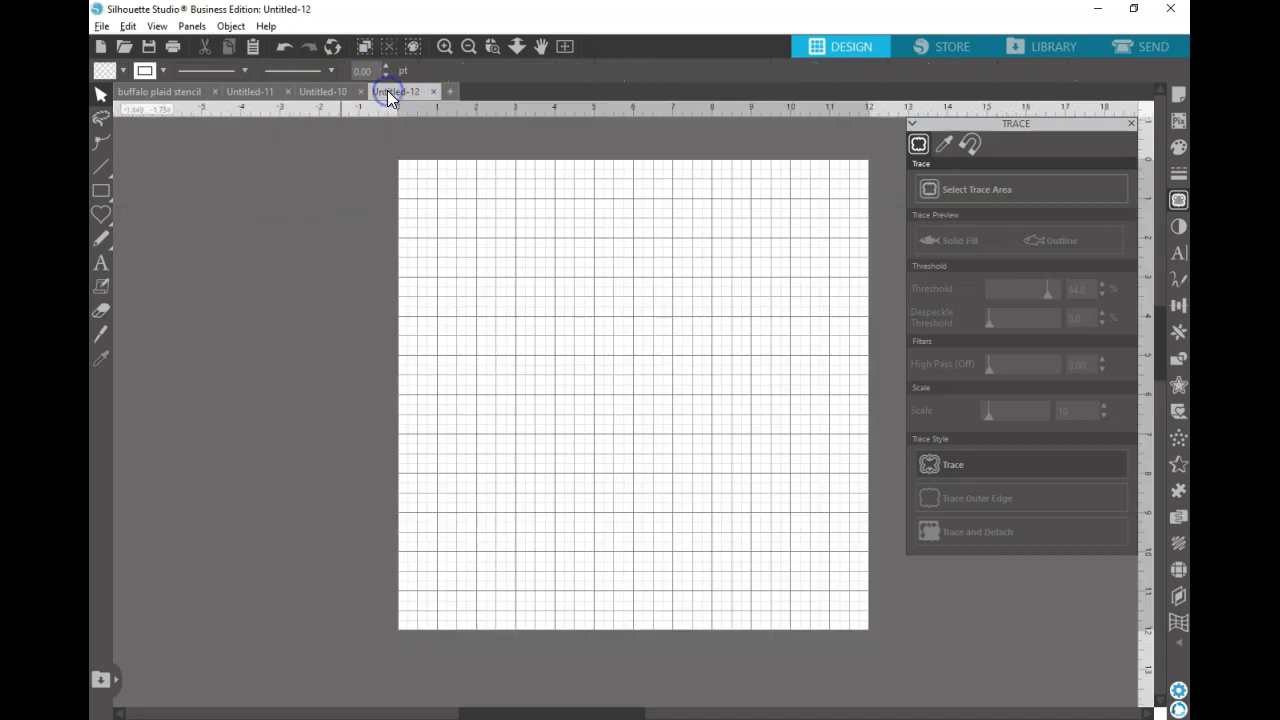
pyautogui.click(97, 197)
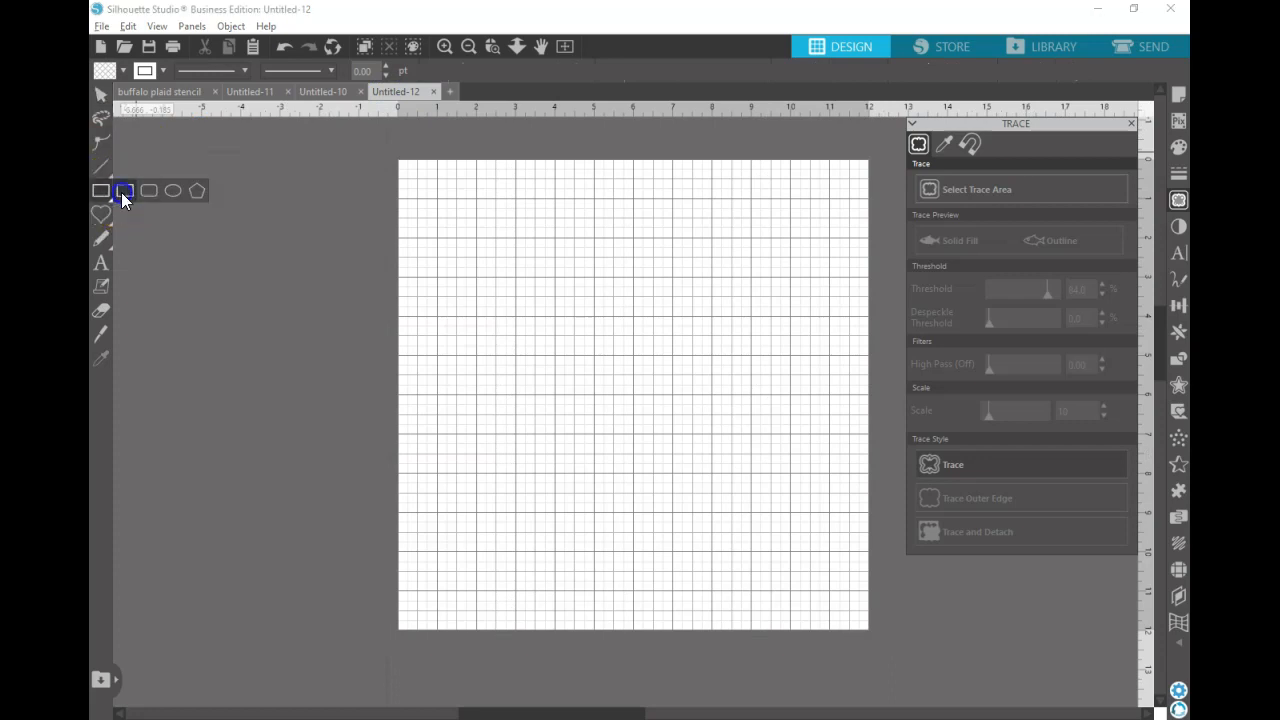
pyautogui.click(124, 190)
pyautogui.moveTo(271, 277); pyautogui.dragTo(356, 361)
# Resize the new square to 2 in wide by 2 in high
pyautogui.click(1178, 305)
pyautogui.click(943, 144)
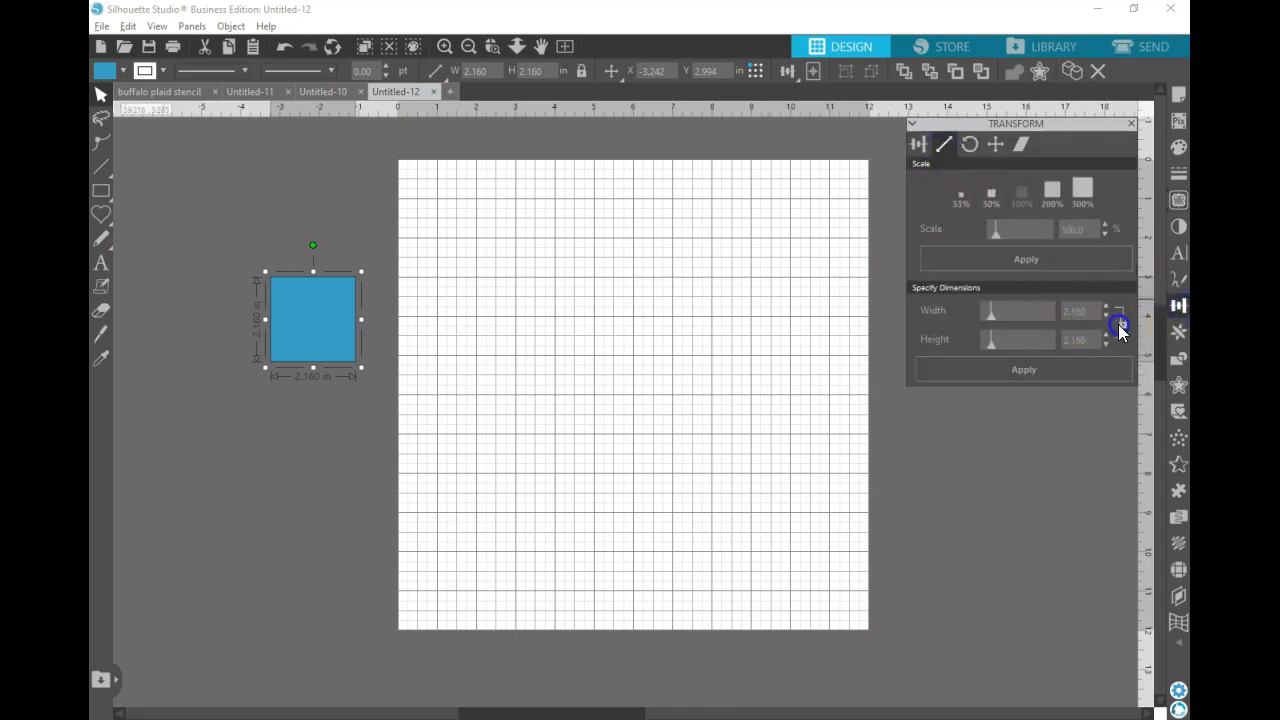
pyautogui.click(1088, 311)
pyautogui.write('2')
pyautogui.press('Tab')
pyautogui.press('Return')
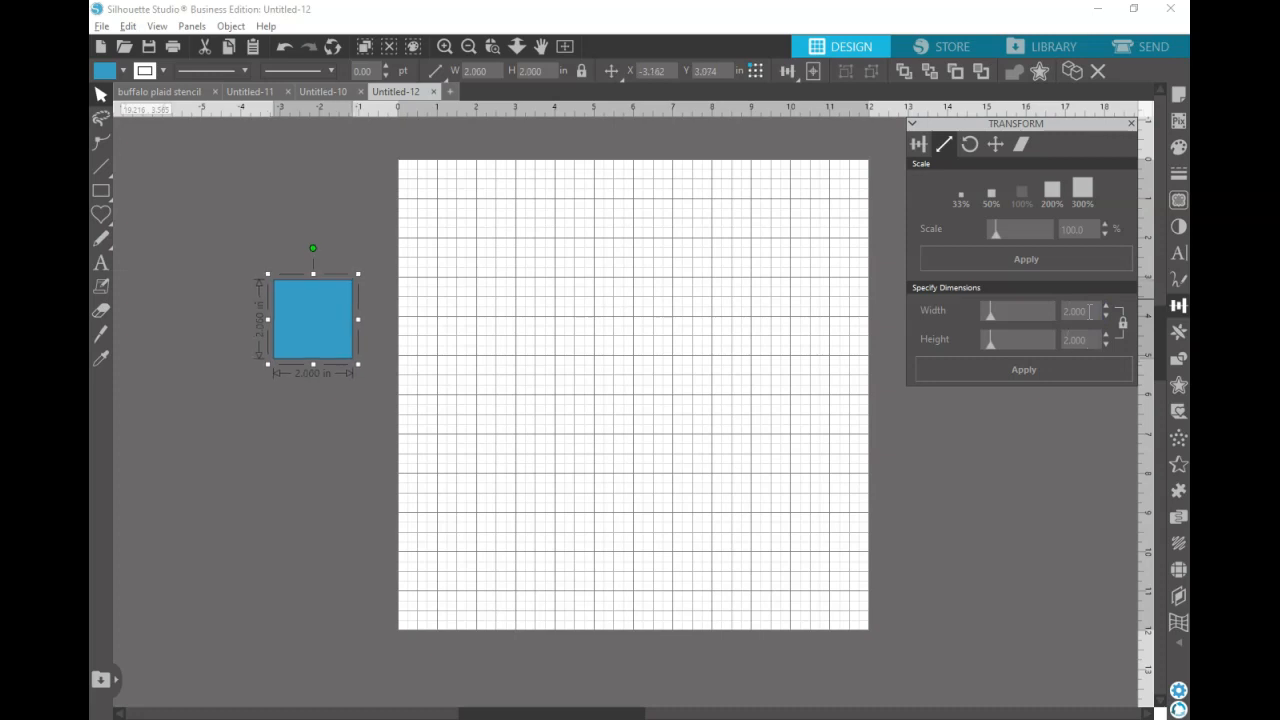
pyautogui.click(1033, 372)
# Align the 2 in square to the page's top-left corner and fill it with black
pyautogui.click(919, 143)
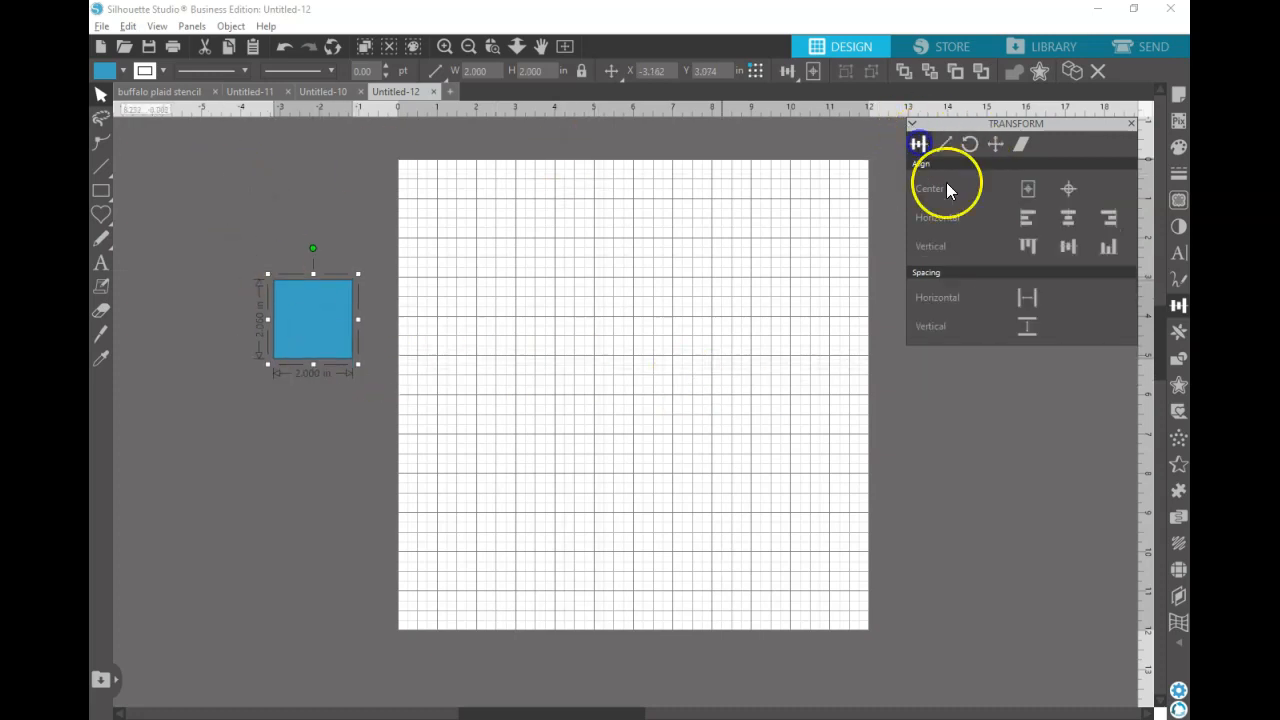
pyautogui.click(1022, 218)
pyautogui.click(1030, 246)
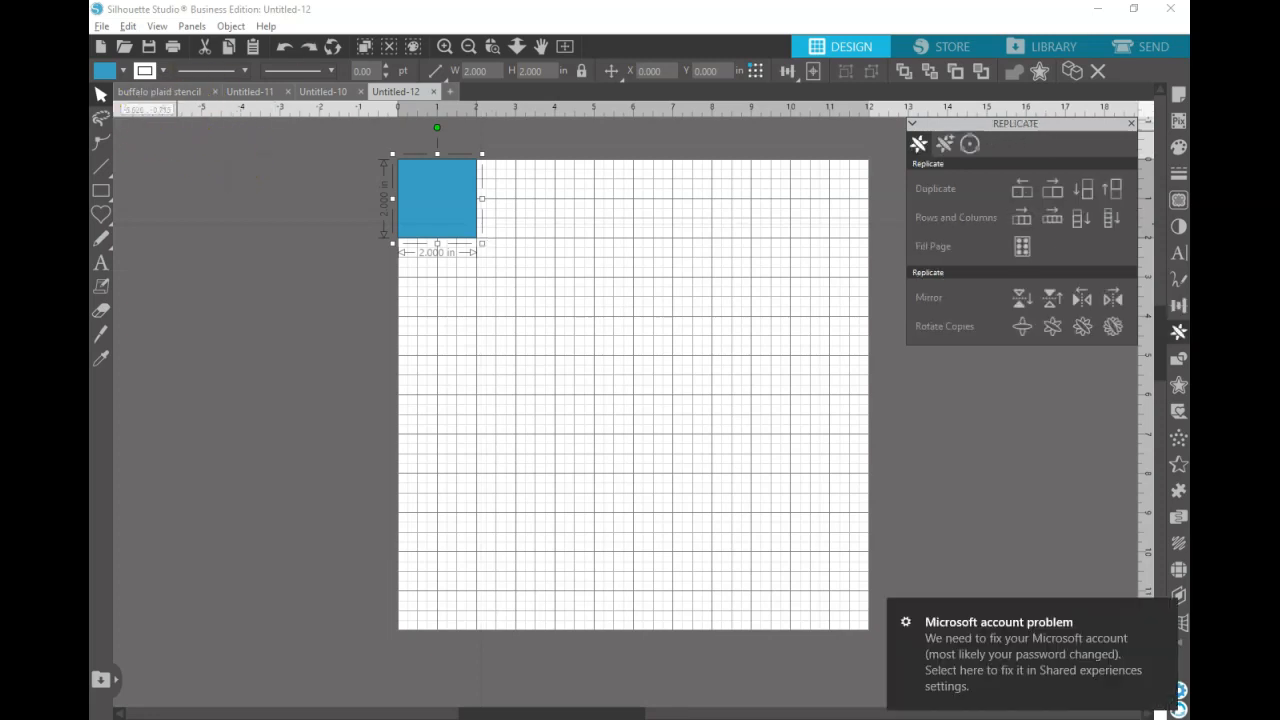
pyautogui.click(123, 71)
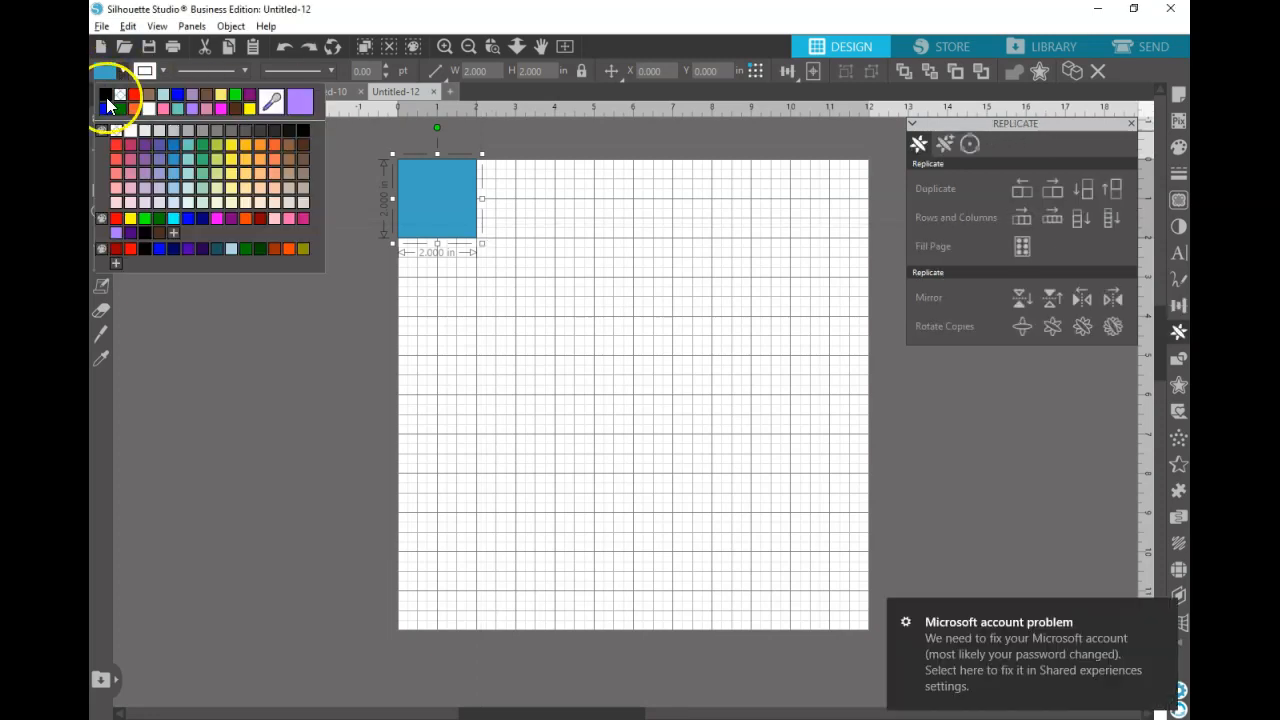
pyautogui.click(106, 95)
# Resize the striped square in Untitled-10 to 2 in by 2 in and cut it to the clipboard
pyautogui.click(320, 93)
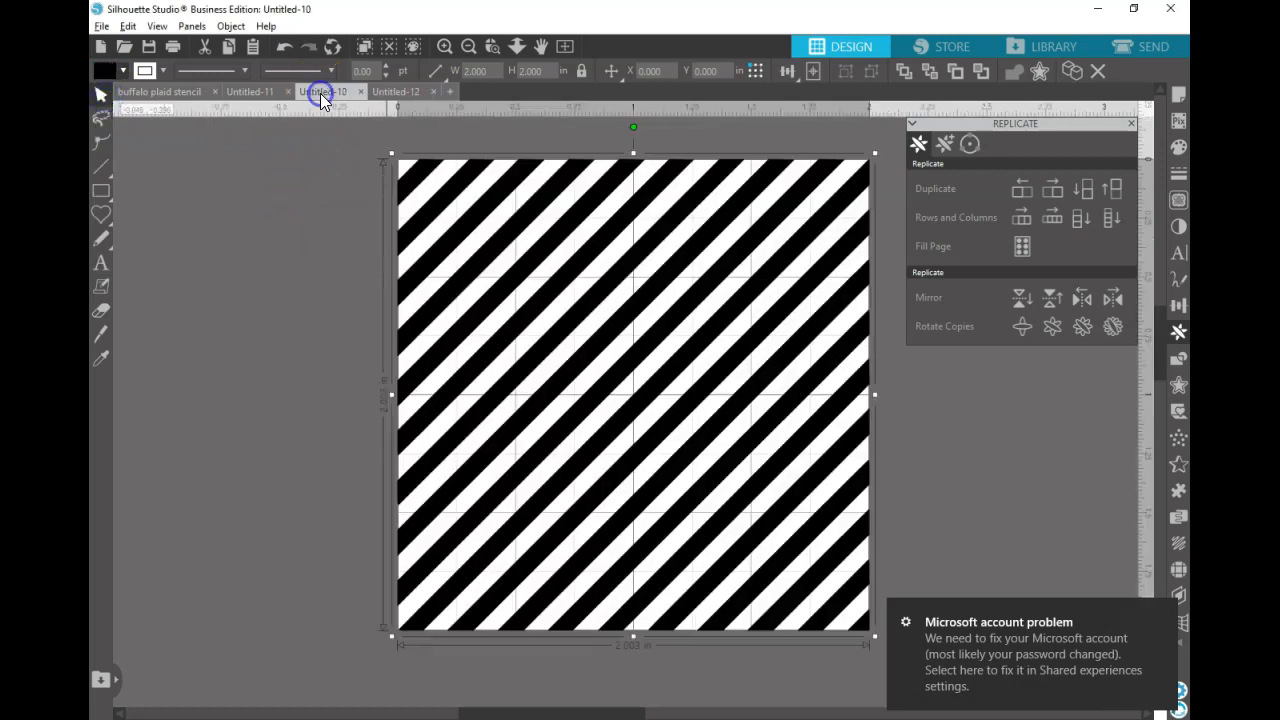
pyautogui.press('i')
pyautogui.hotkey('ctrl', 'c')
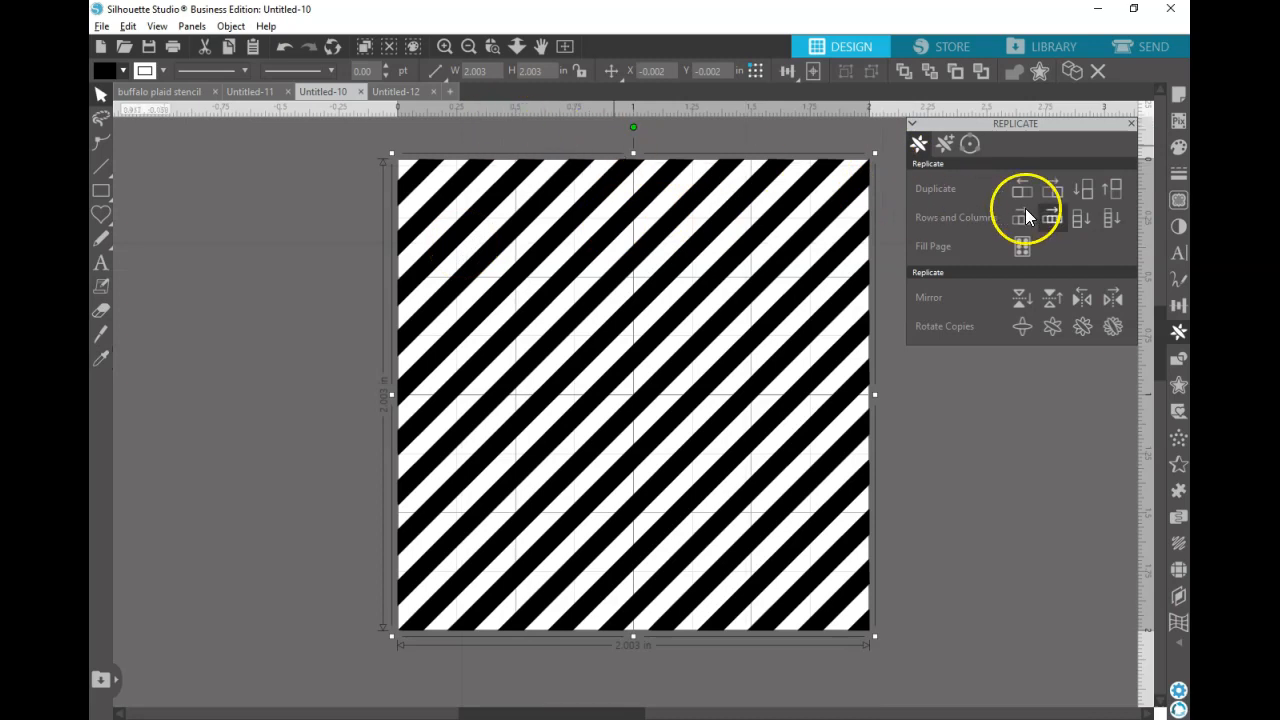
pyautogui.click(1178, 308)
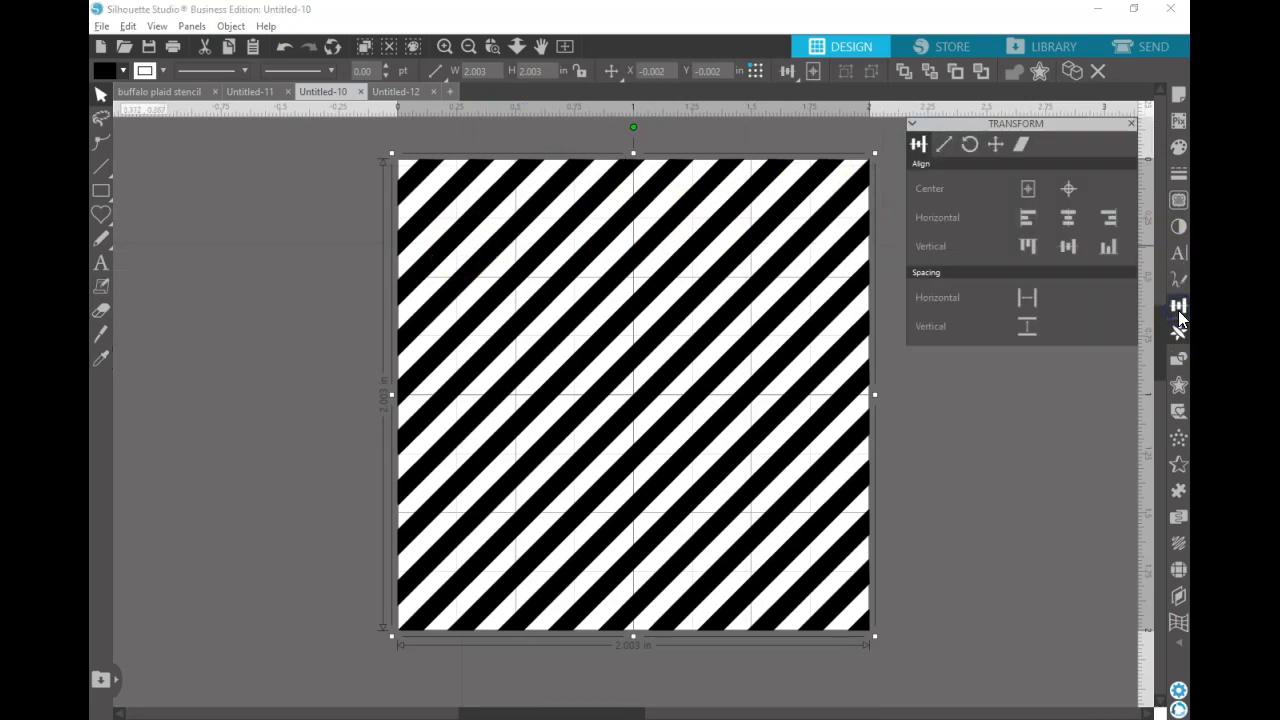
pyautogui.click(937, 147)
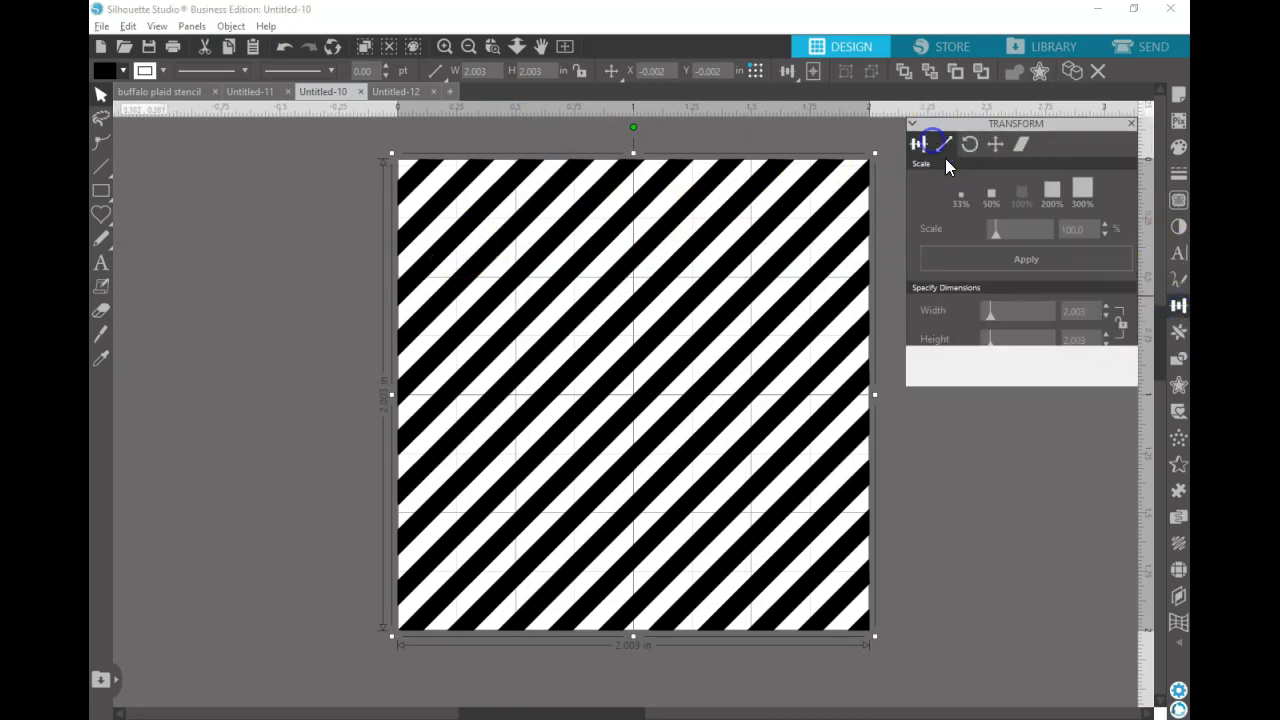
pyautogui.click(1079, 310)
pyautogui.doubleClick(1079, 310)
pyautogui.write('2')
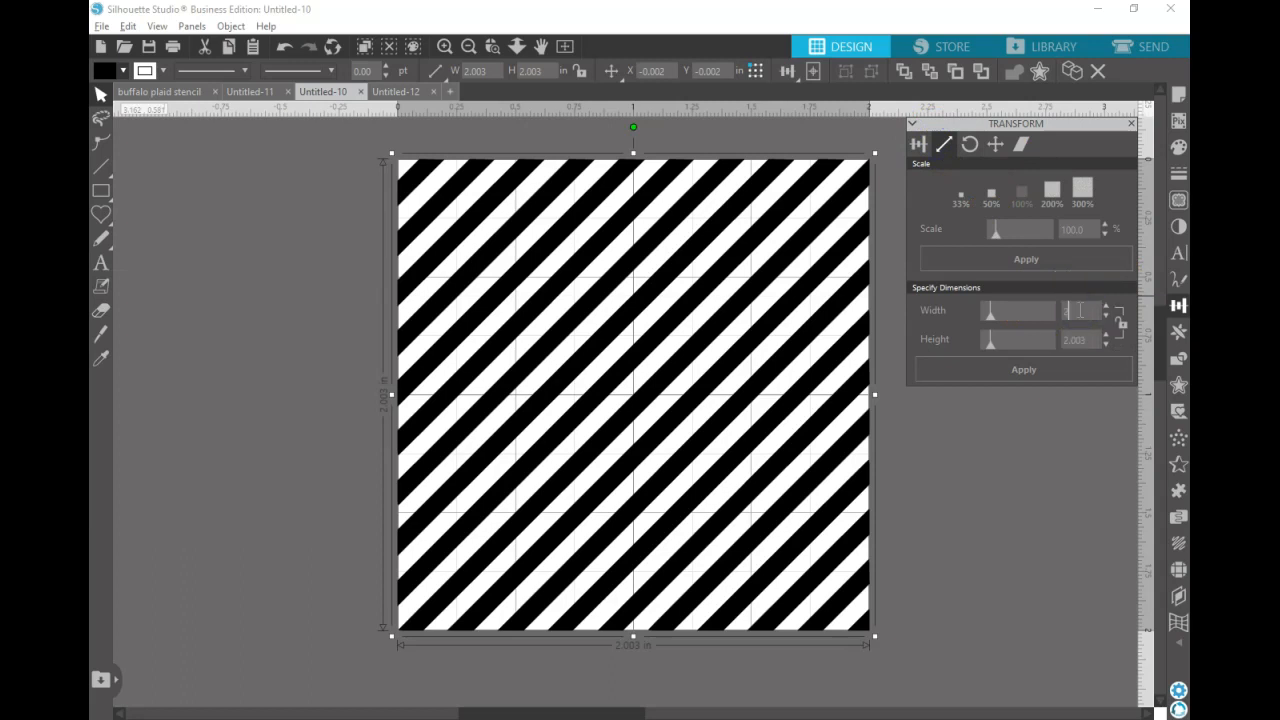
pyautogui.press('Return')
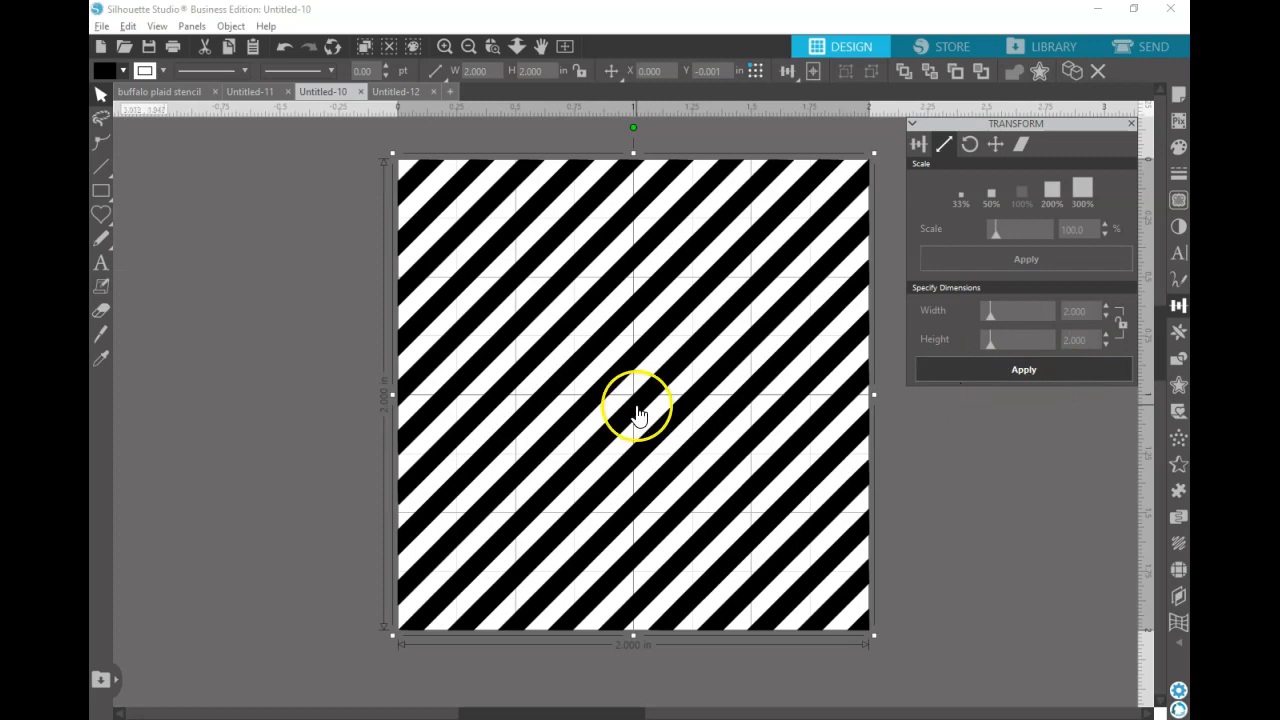
pyautogui.hotkey('ctrl', 'x')
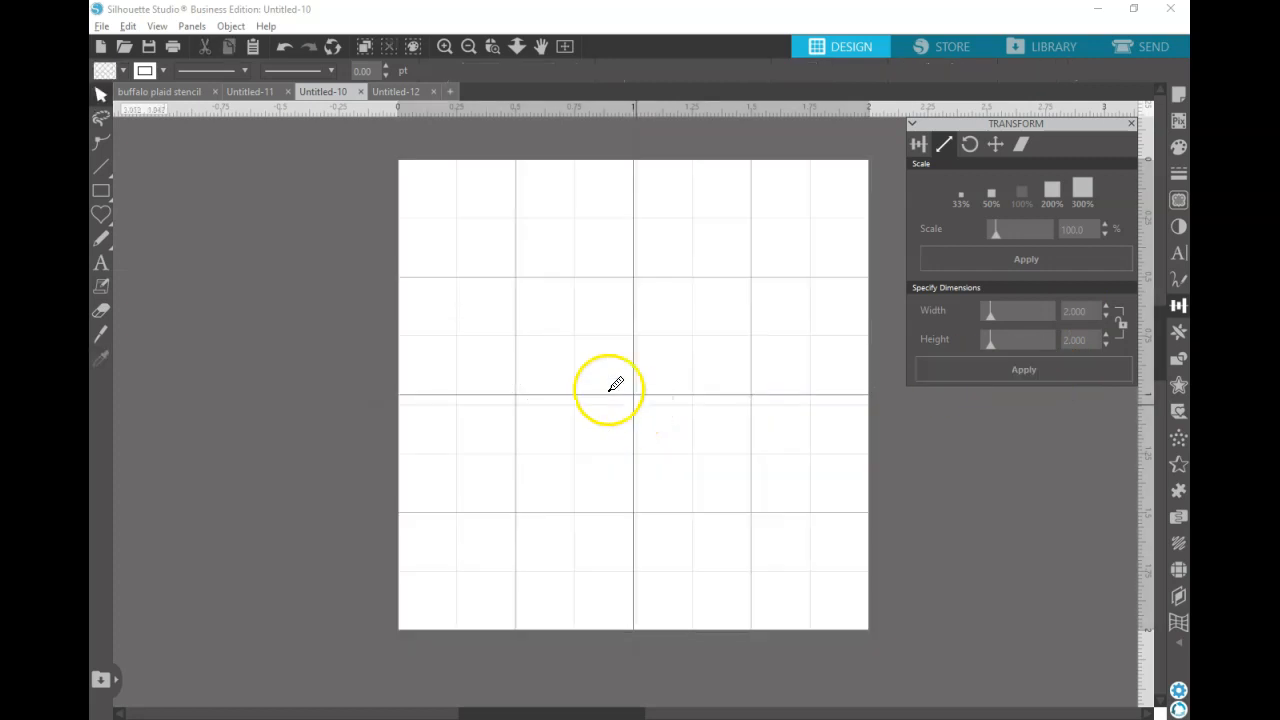
# Switch to Untitled-12 and duplicate the black 2 in square directly to its right
pyautogui.click(397, 91)
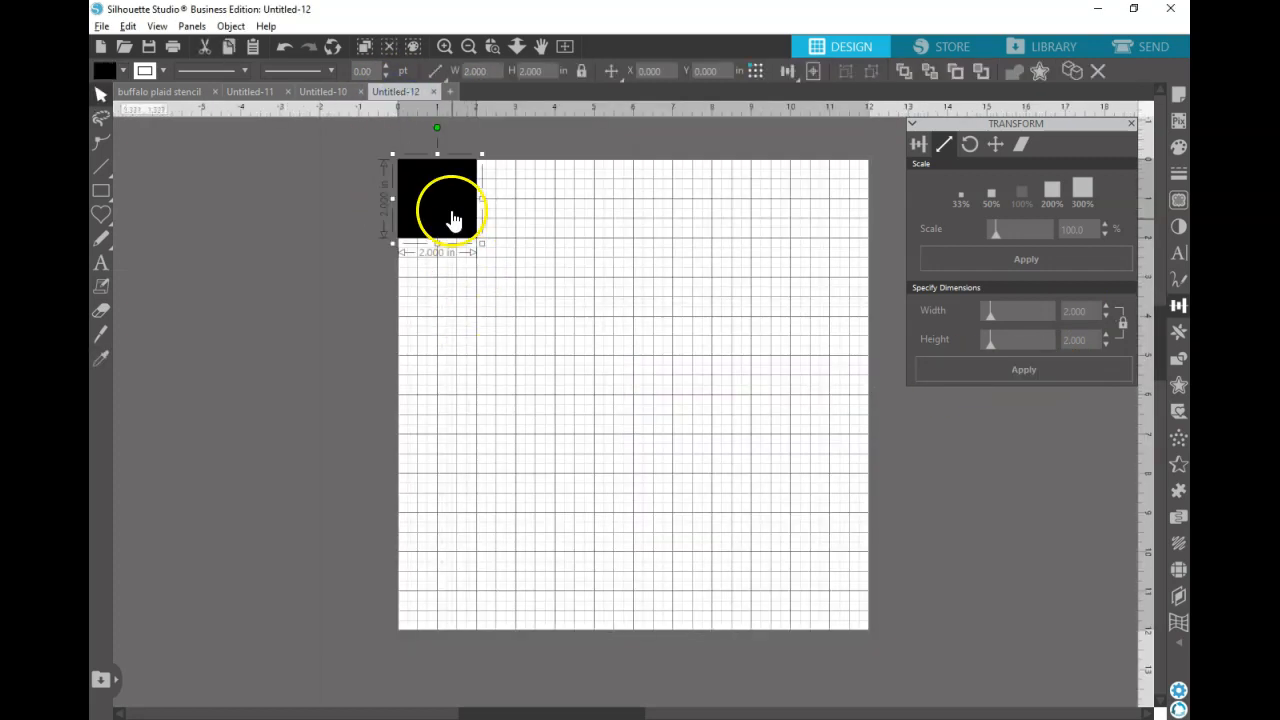
pyautogui.click(1178, 331)
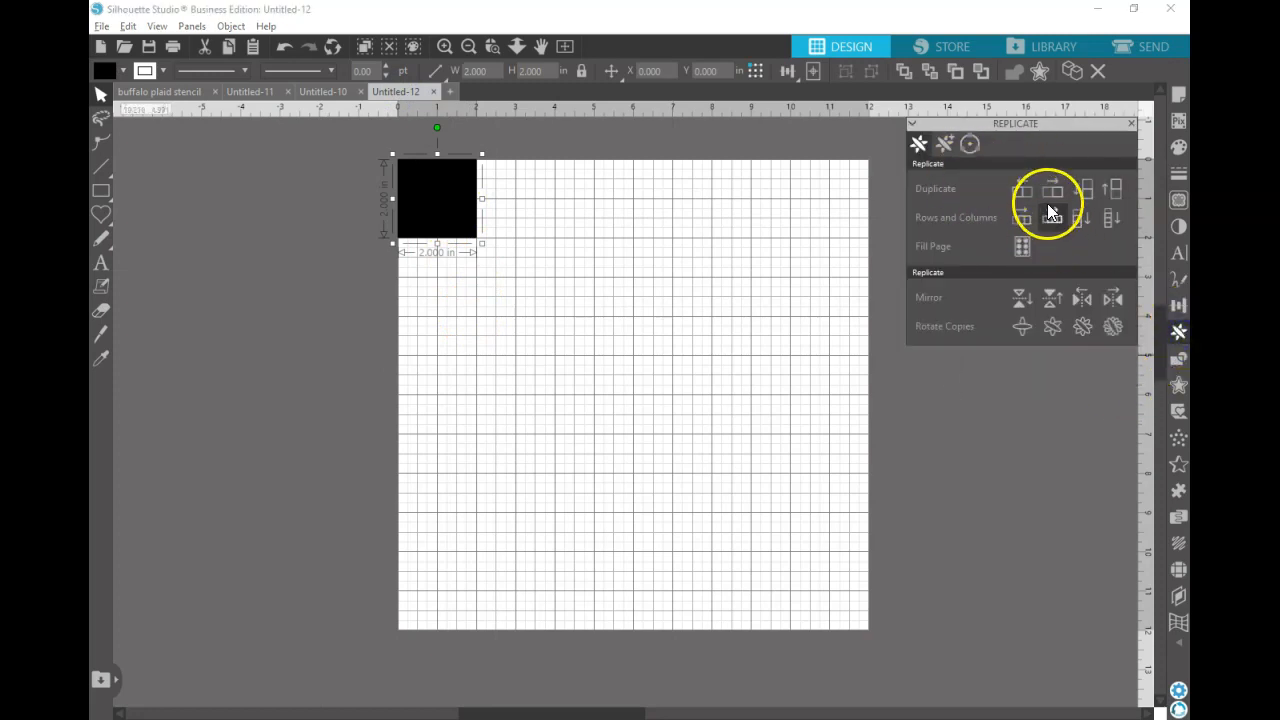
pyautogui.click(1054, 203)
pyautogui.click(586, 348)
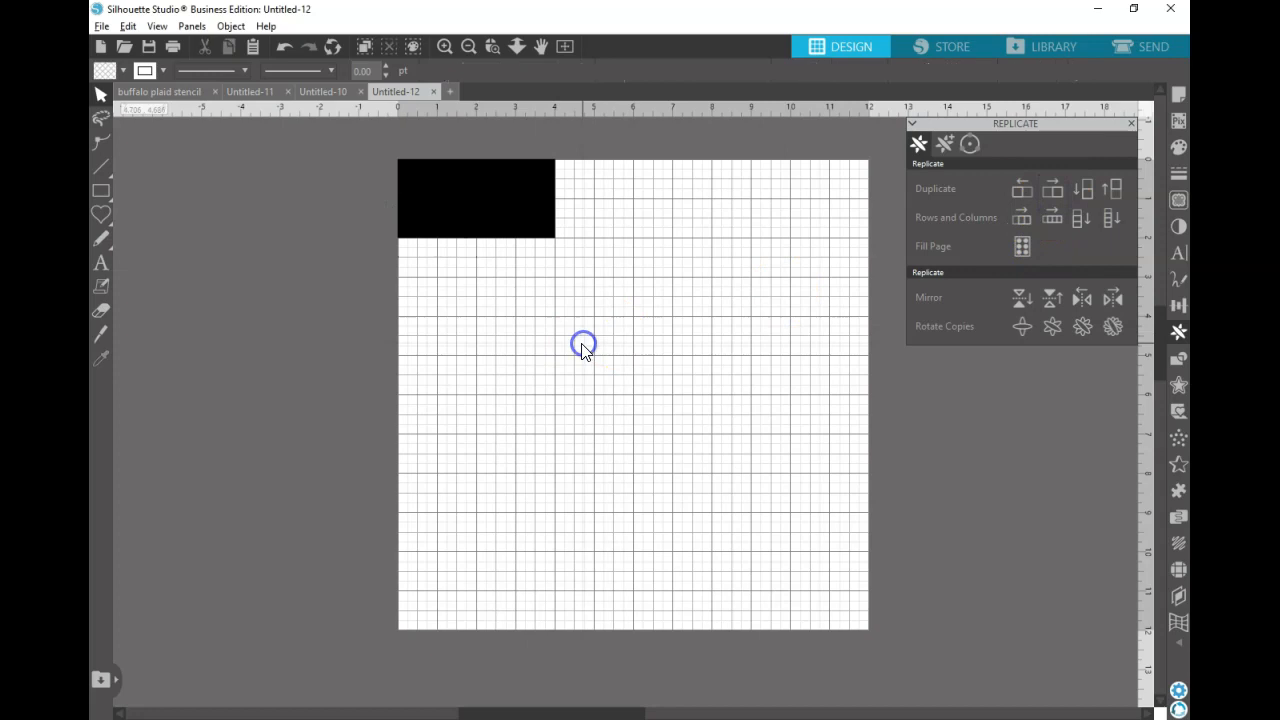
# Fill the duplicated square beside the black one with red
pyautogui.click(532, 237)
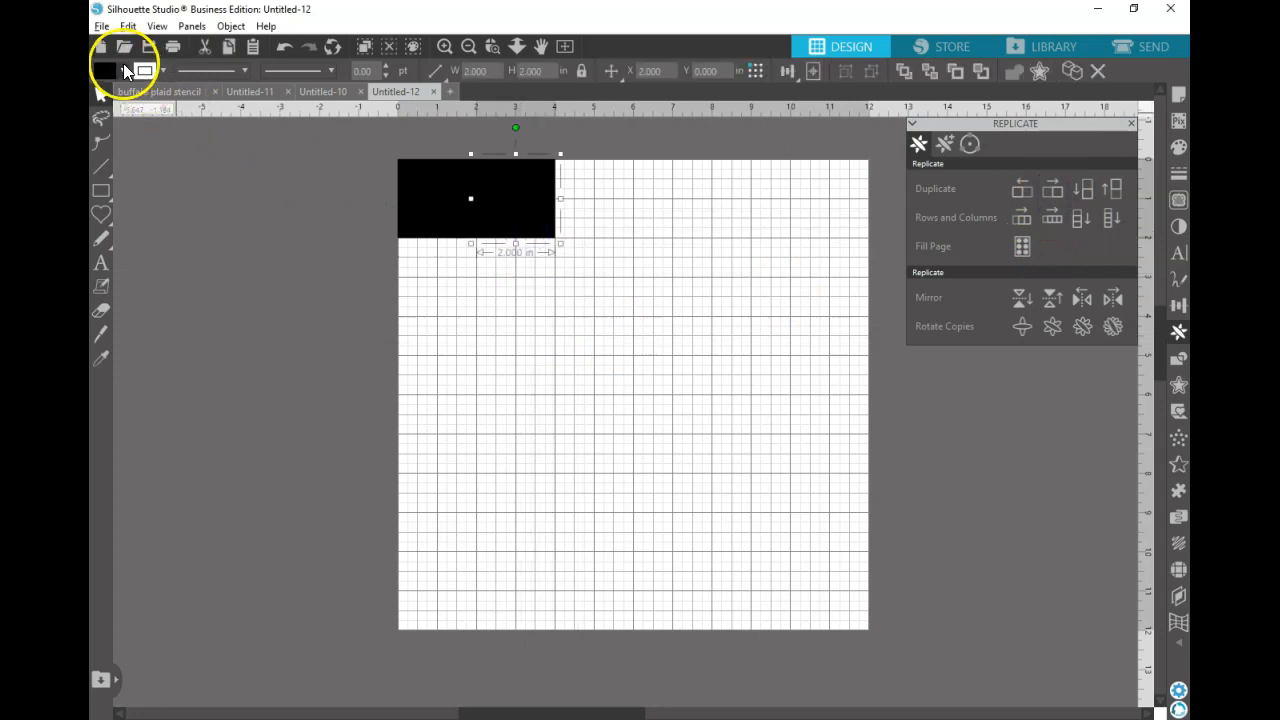
pyautogui.click(124, 73)
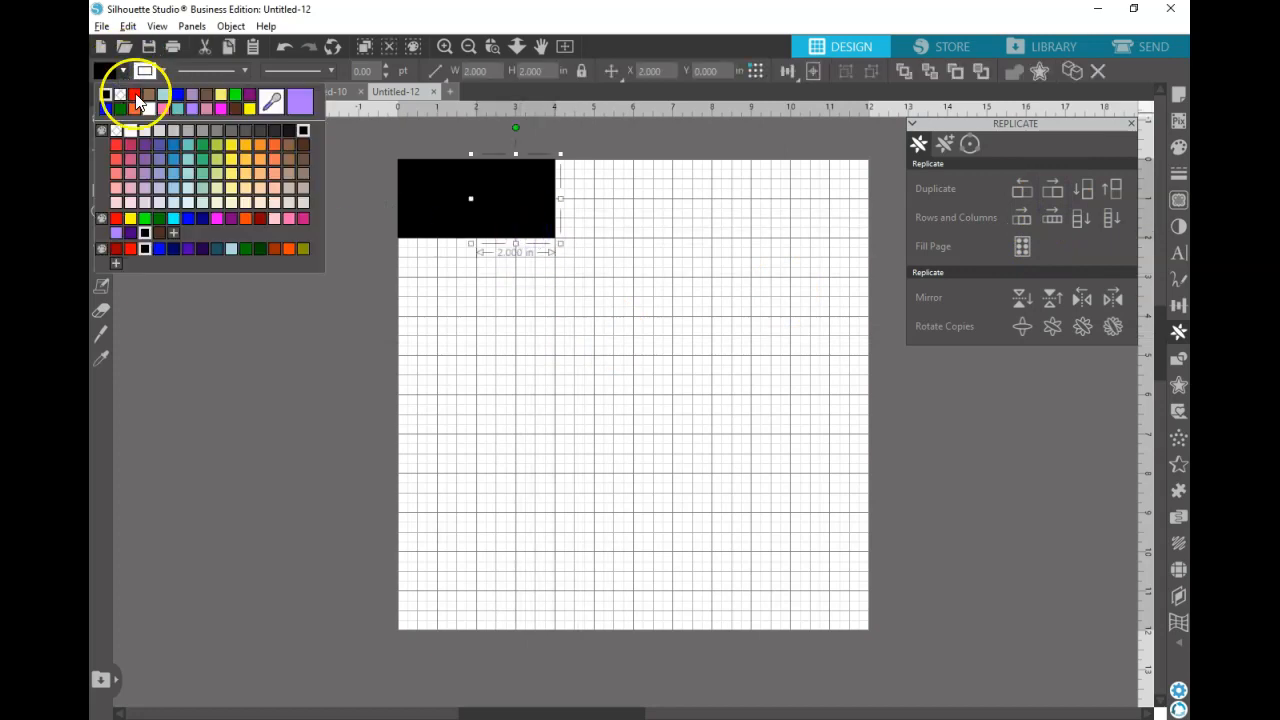
pyautogui.click(135, 96)
pyautogui.click(608, 352)
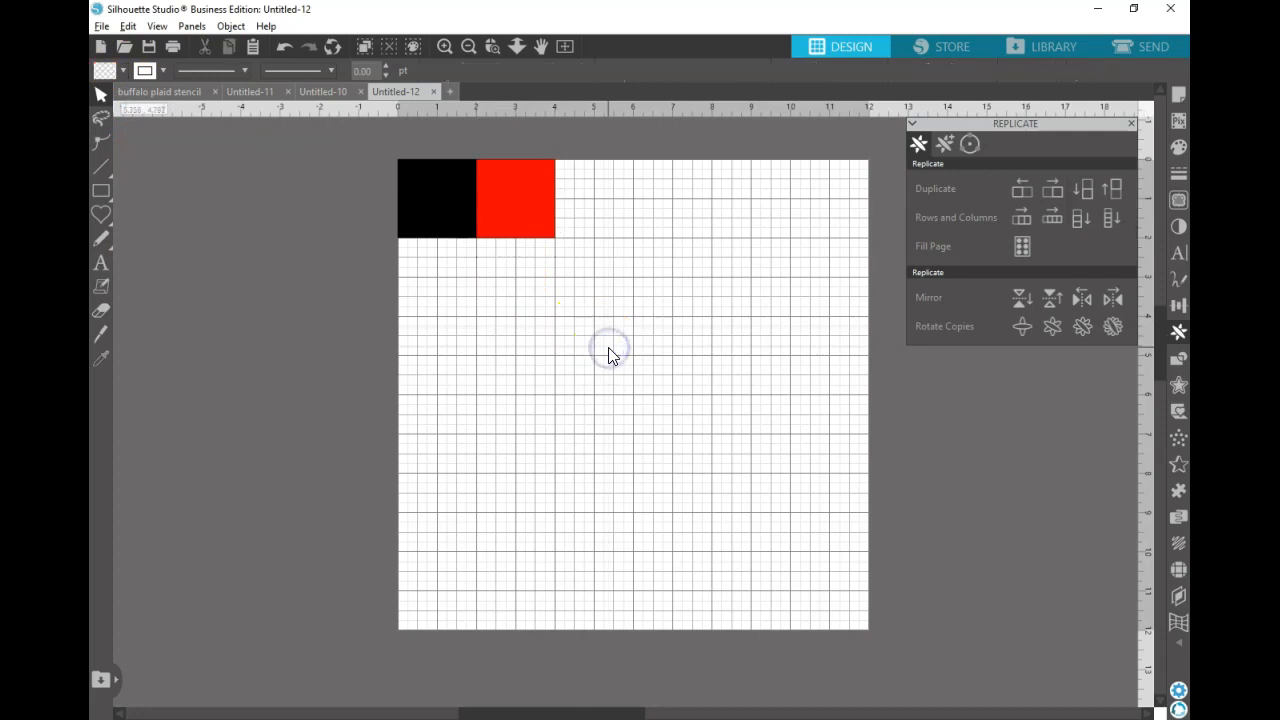
# Paste the cut striped square into Untitled-12 and move it on top of the red square
pyautogui.hotkey('ctrl', 'v')
pyautogui.click(537, 308)
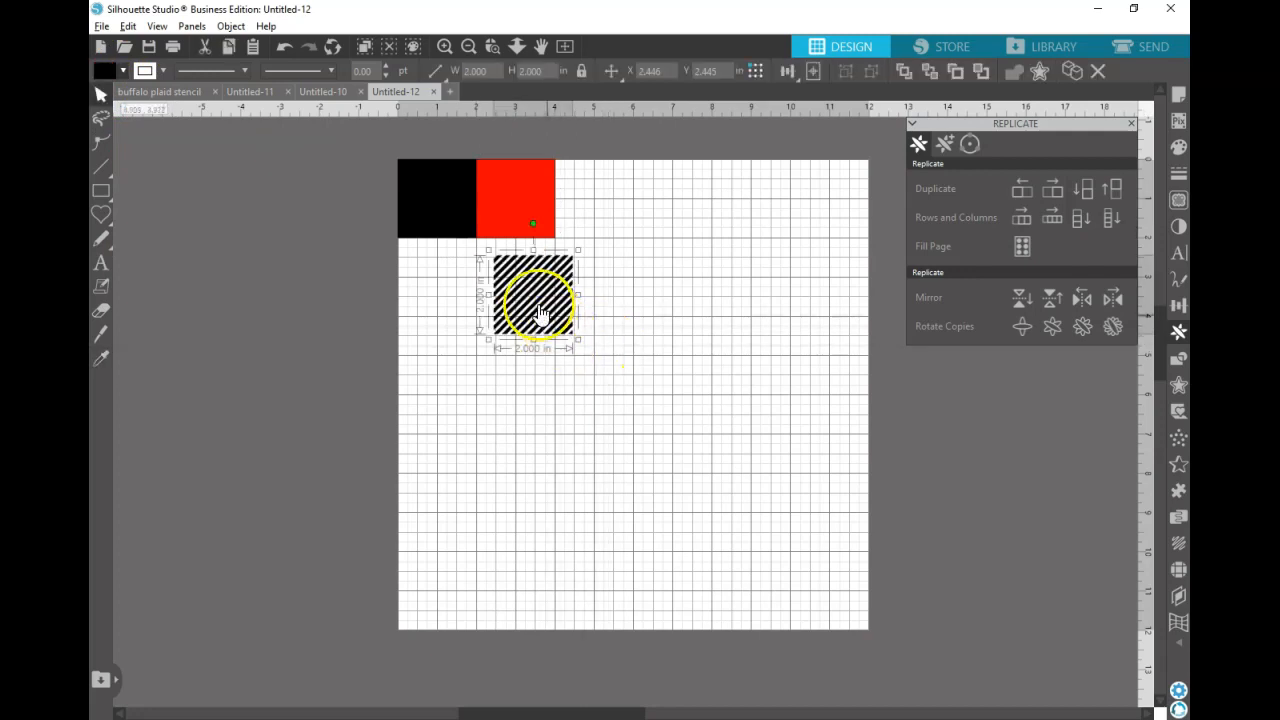
pyautogui.moveTo(537, 308); pyautogui.dragTo(521, 217)
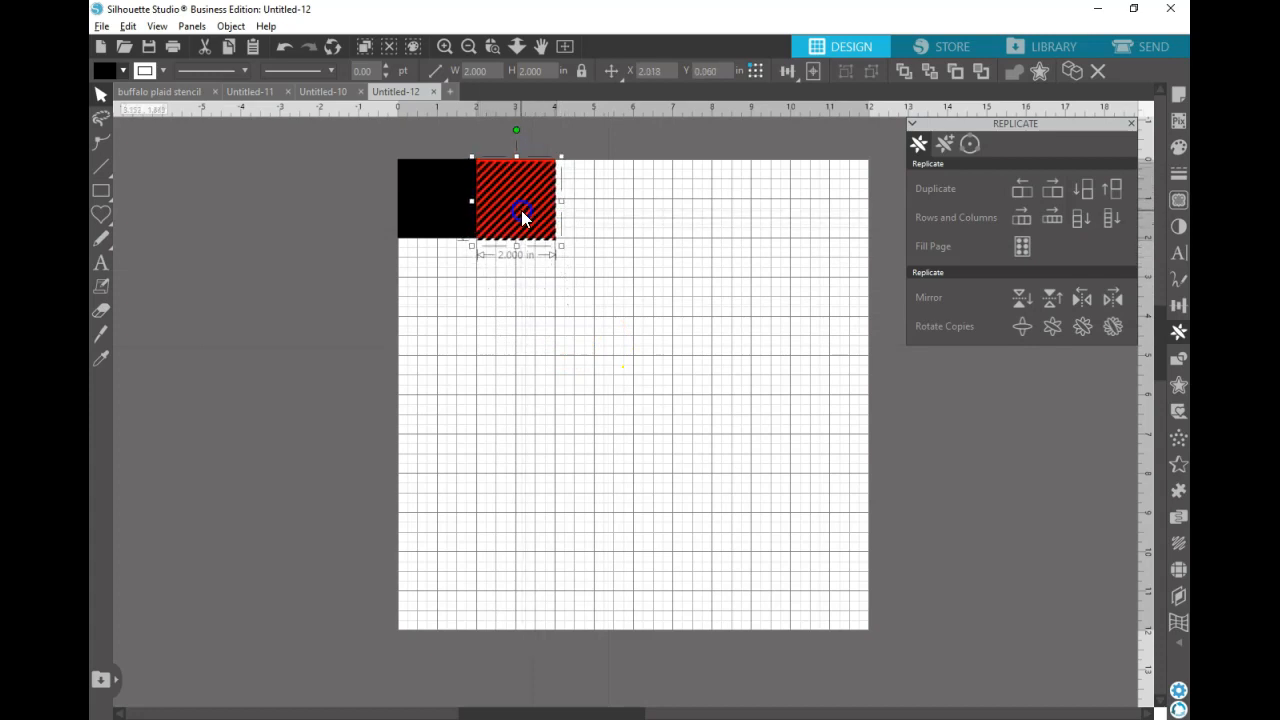
# Align the striped square and the red square with each other by their top and left edges
pyautogui.click(507, 156)
pyautogui.click(516, 181)
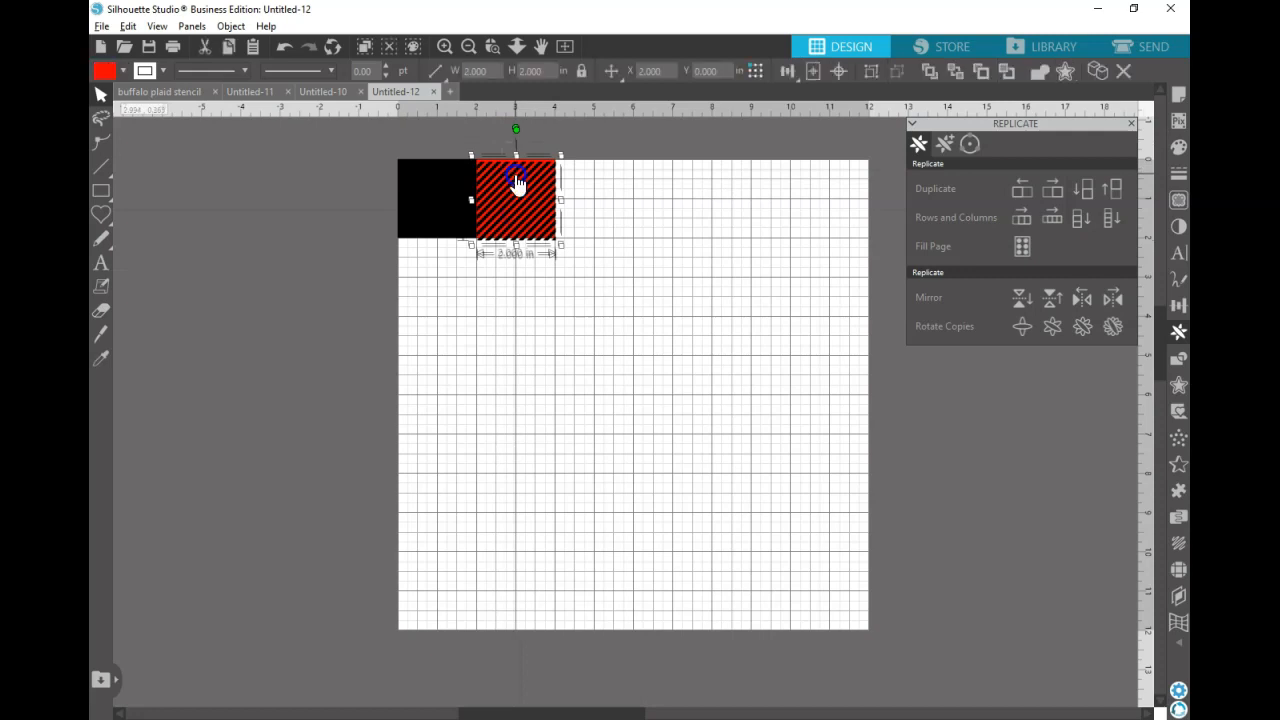
pyautogui.click(1179, 307)
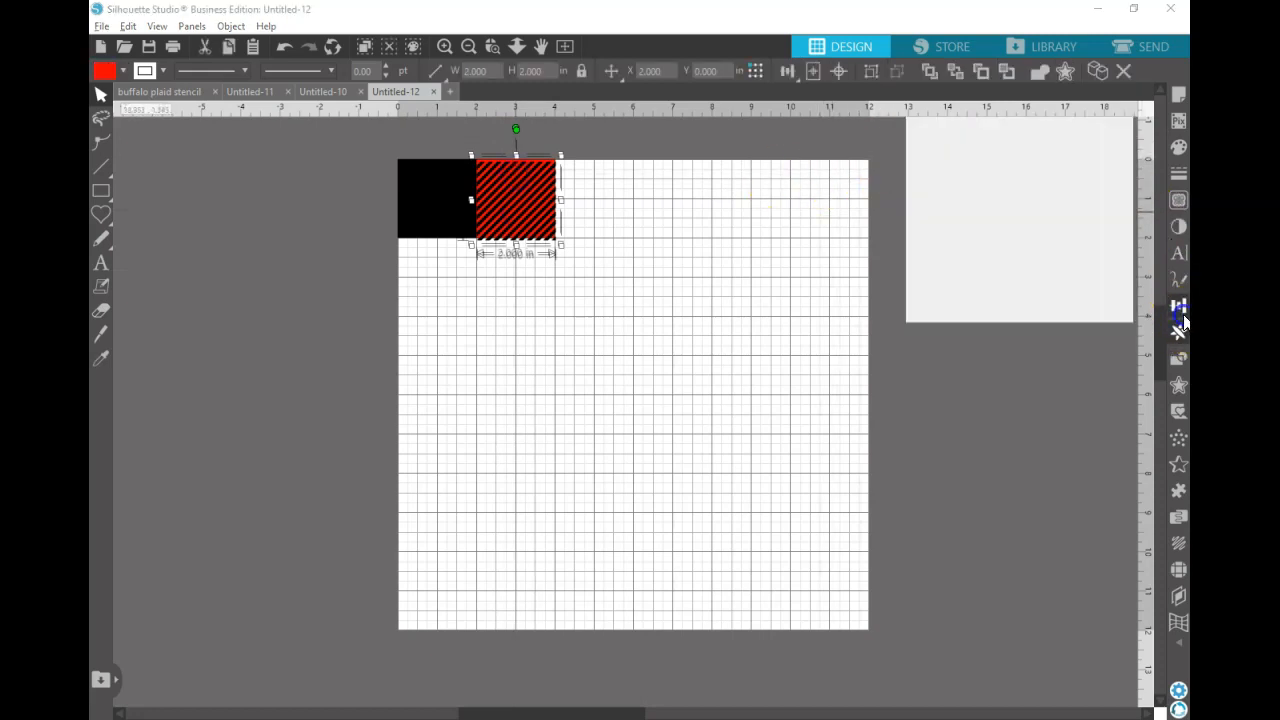
pyautogui.click(1028, 245)
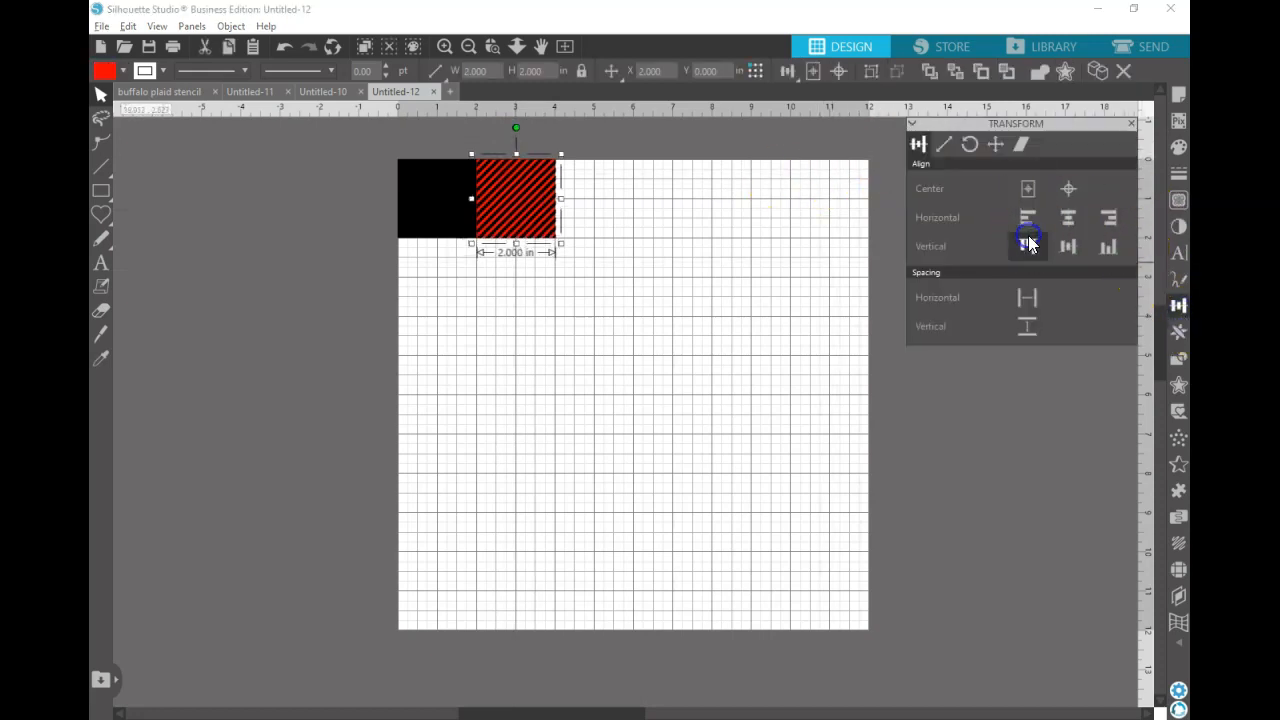
pyautogui.click(1028, 222)
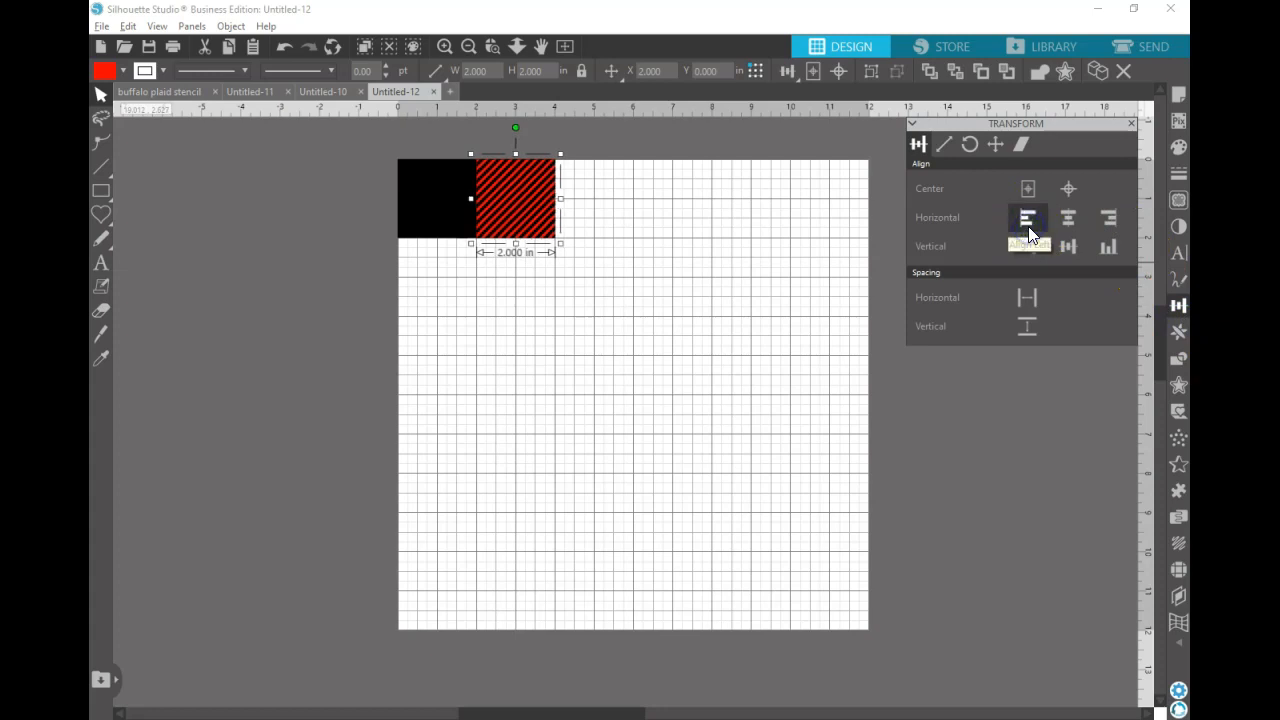
pyautogui.click(703, 268)
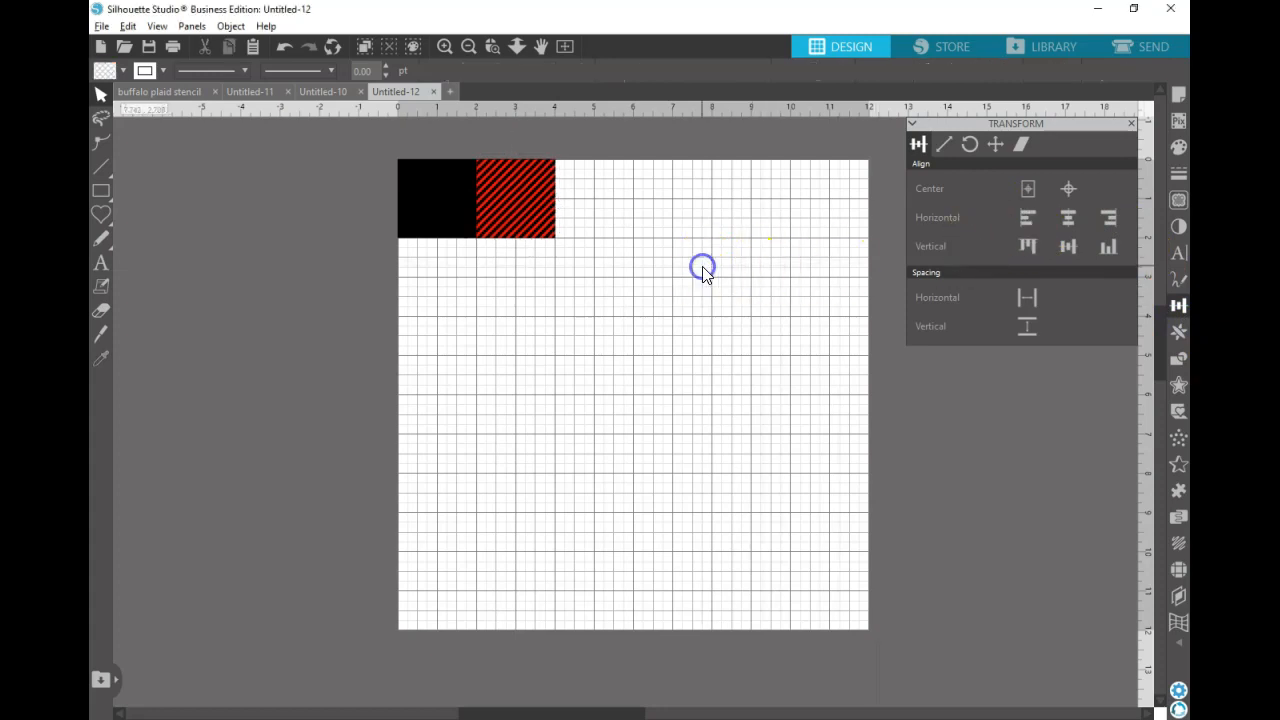
# Delete the red square behind the striped square
pyautogui.click(485, 190)
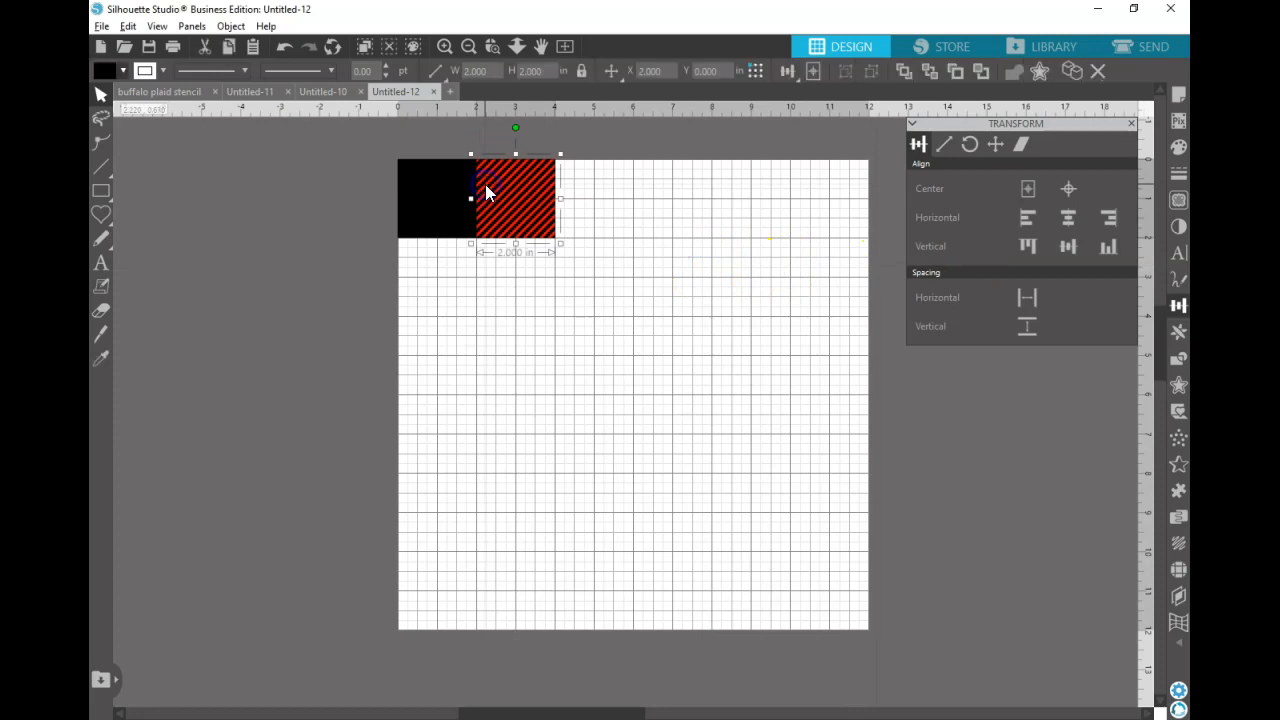
pyautogui.press('Escape')
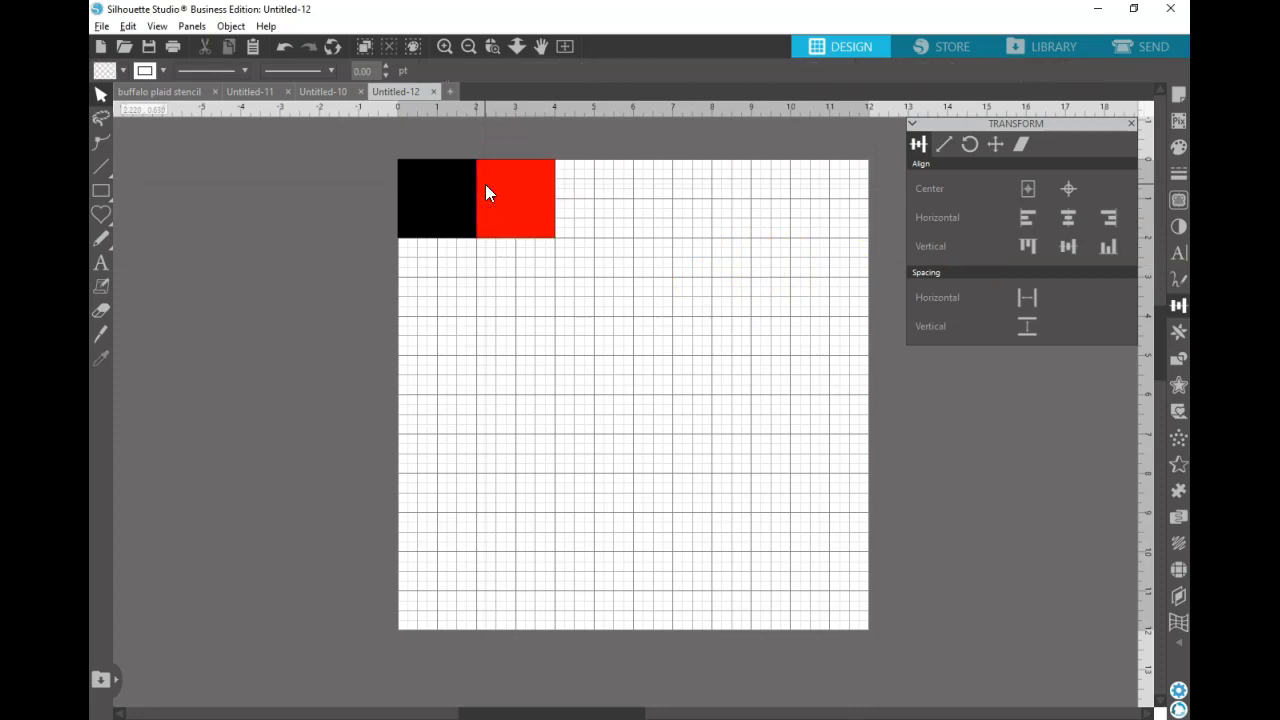
pyautogui.click(486, 188)
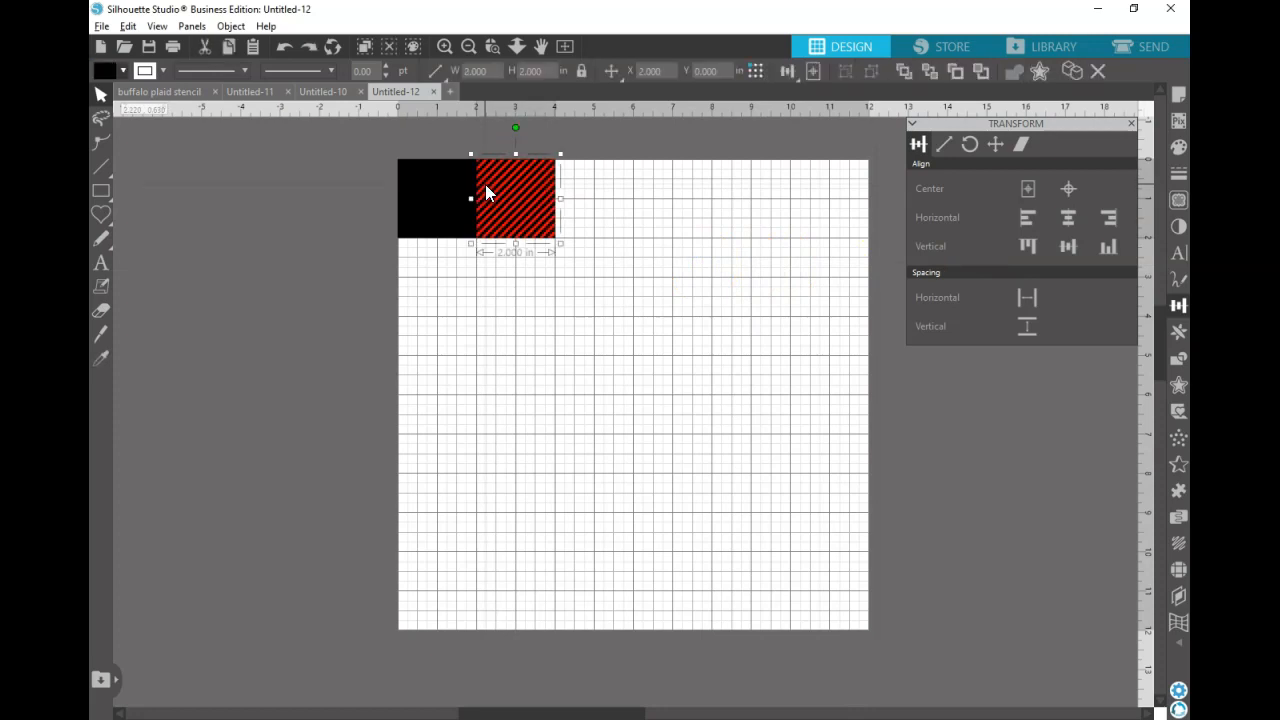
pyautogui.click(492, 46)
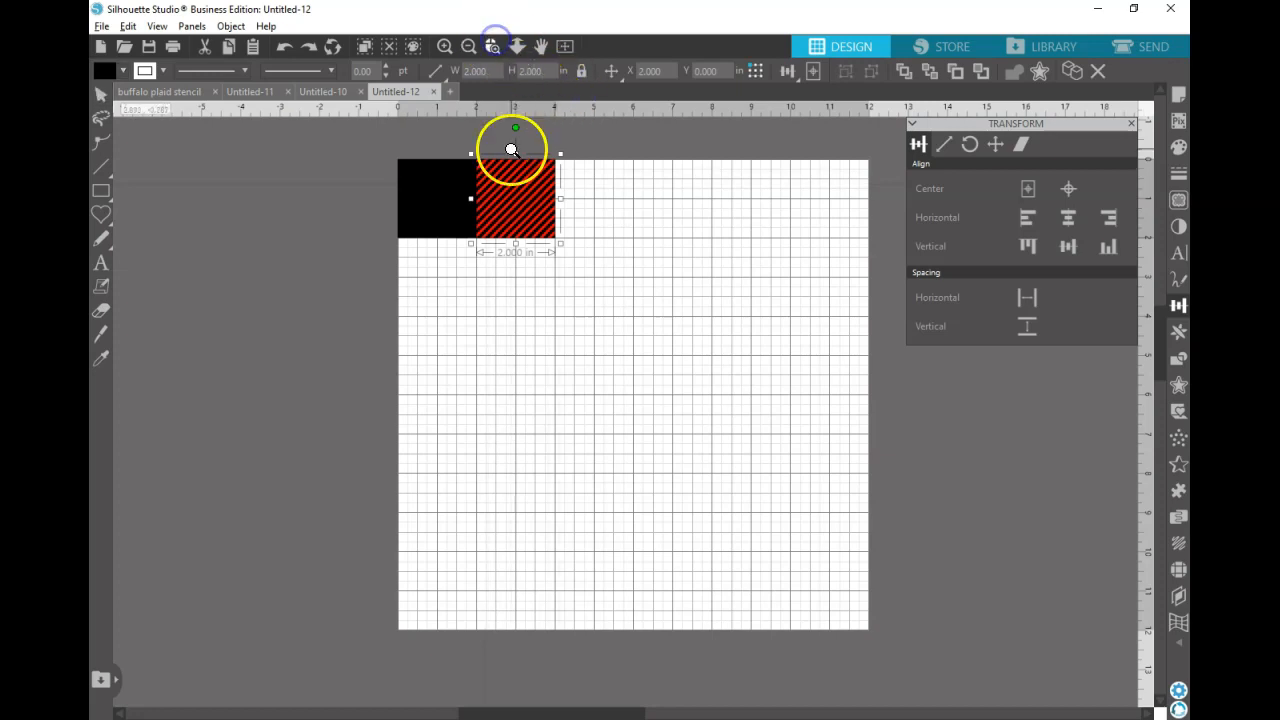
pyautogui.click(551, 190)
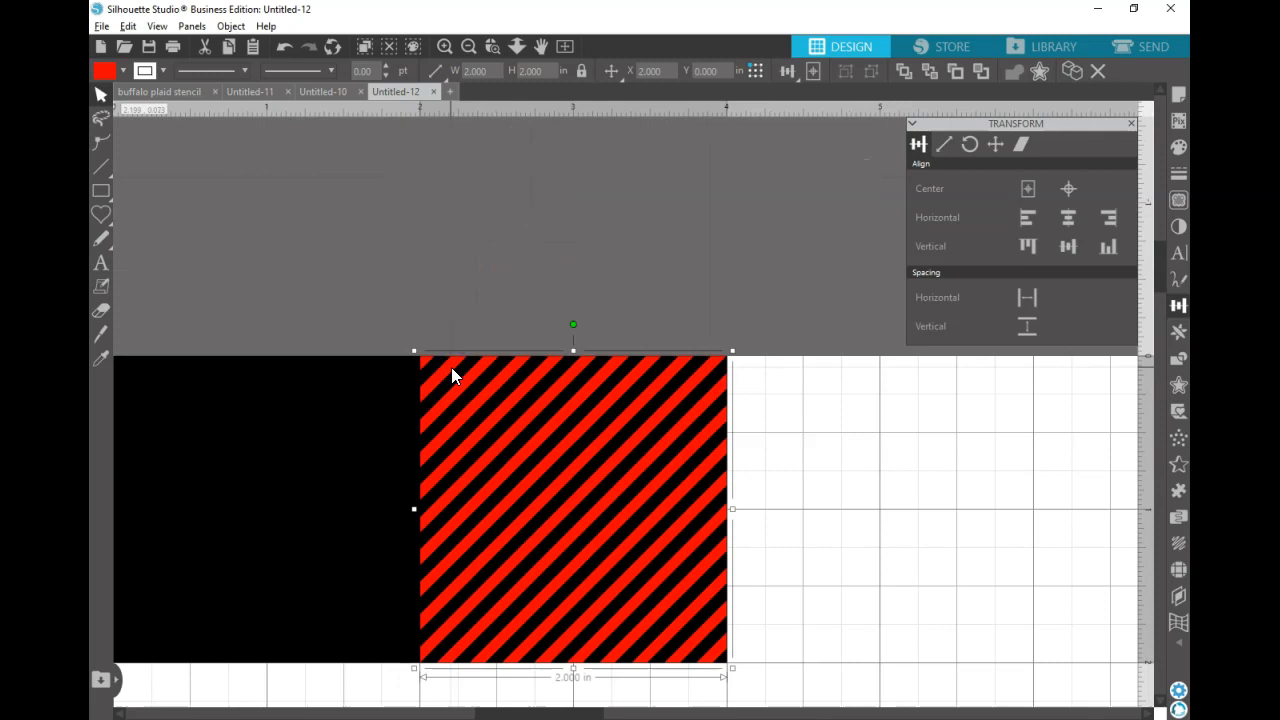
pyautogui.hotkey('ctrl', 'z')
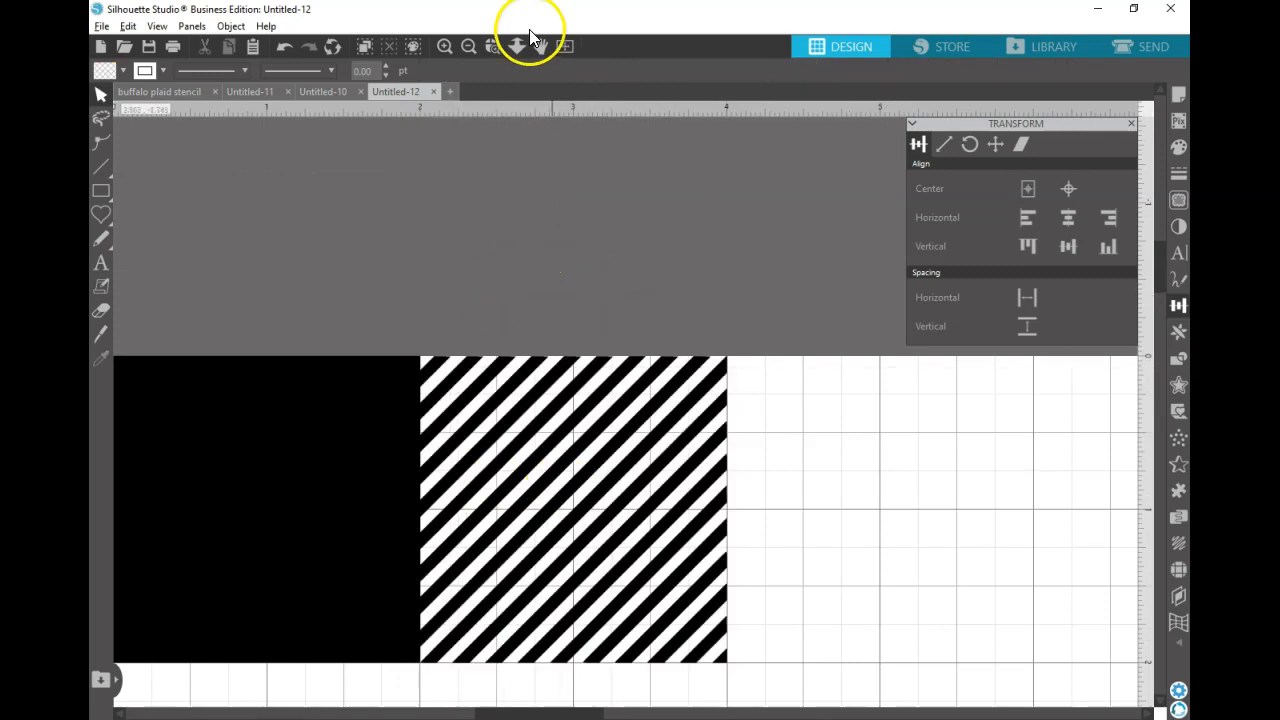
pyautogui.click(561, 47)
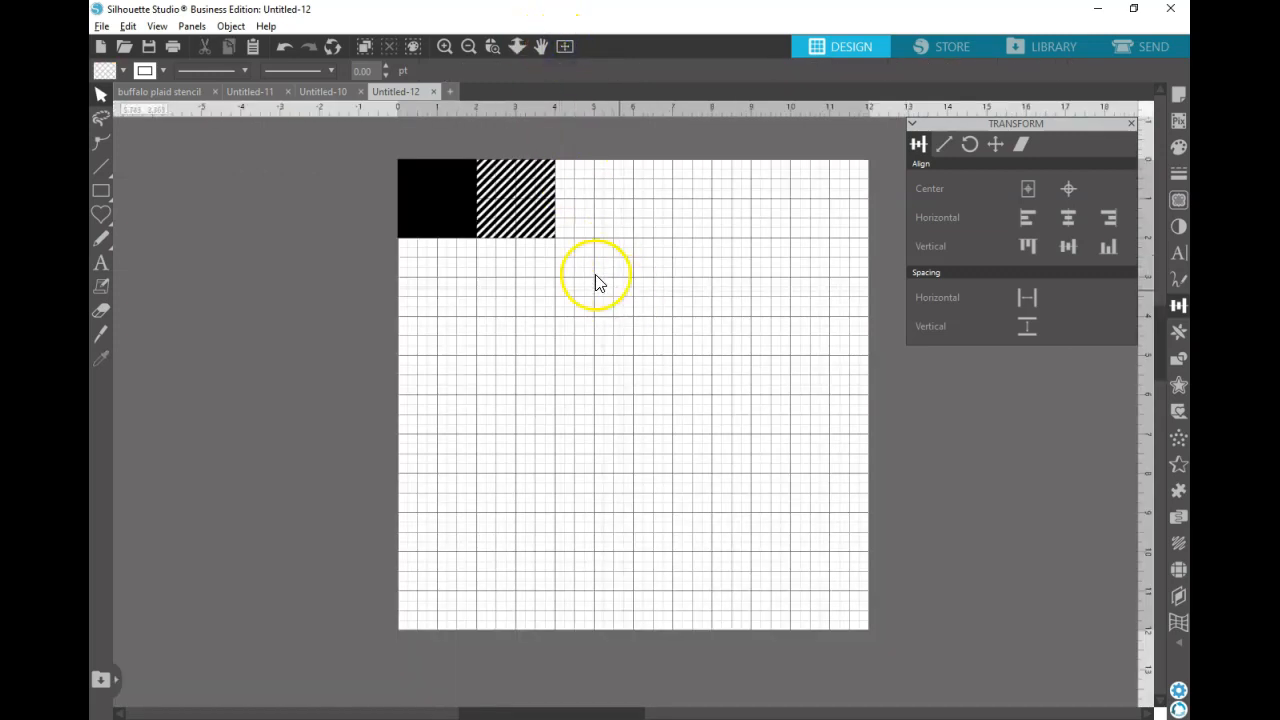
# Duplicate the black and striped pair to the right twice to fill the page's top row
pyautogui.moveTo(566, 260); pyautogui.dragTo(446, 205)
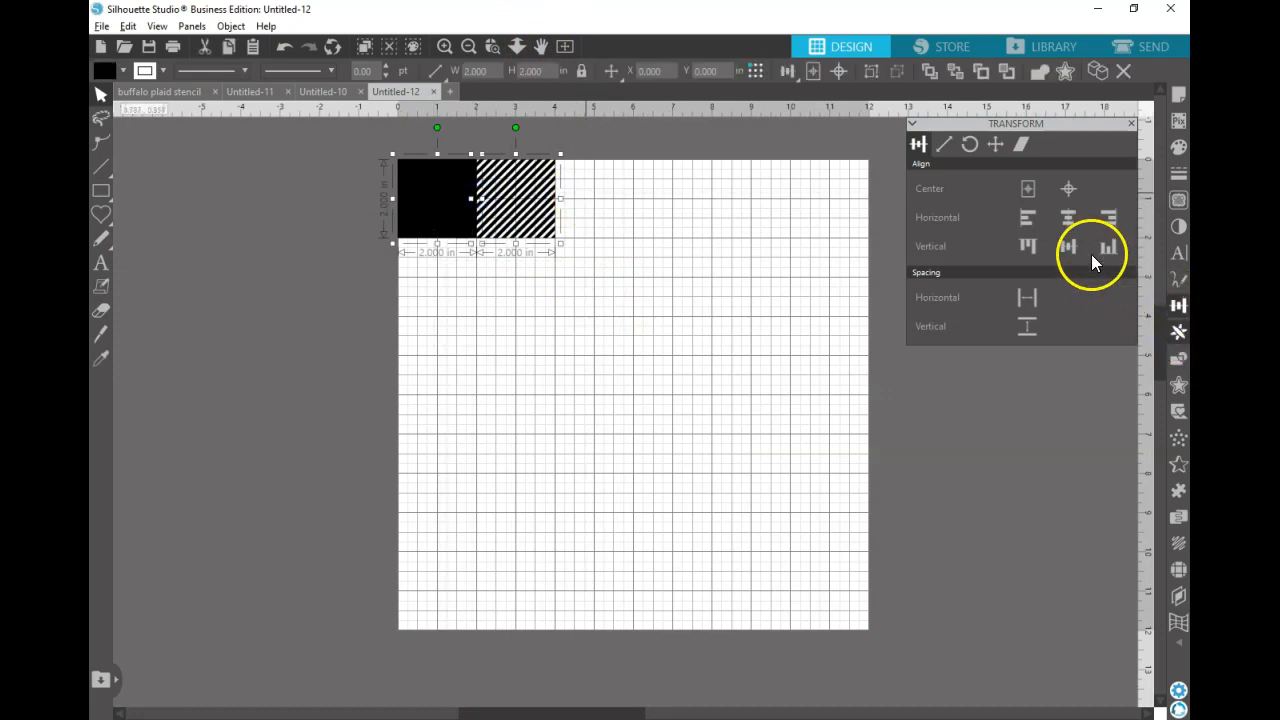
pyautogui.click(1178, 331)
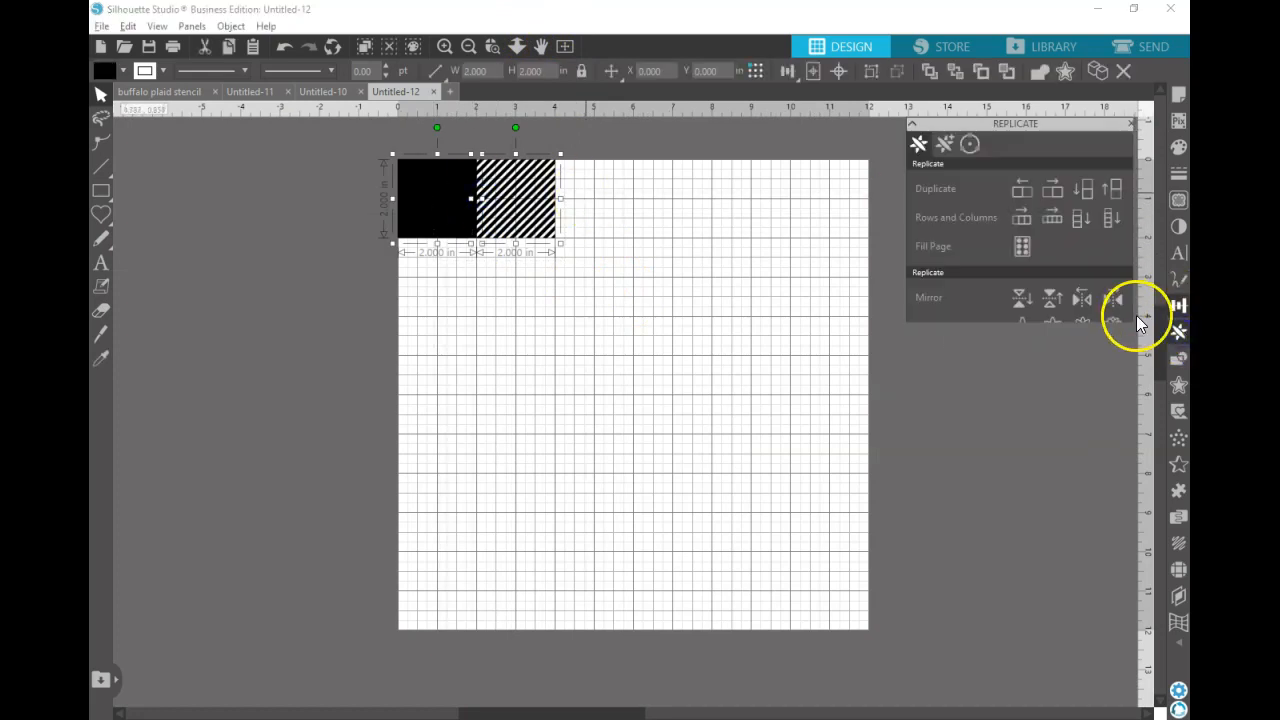
pyautogui.click(1055, 190)
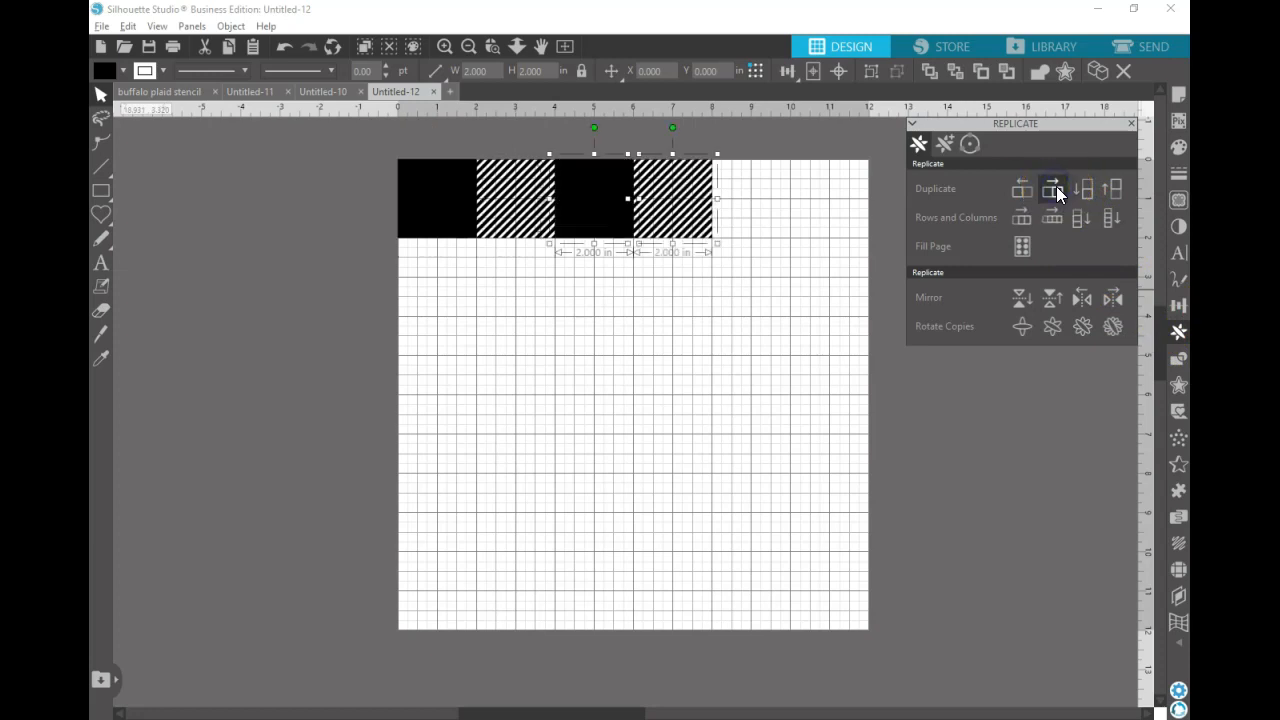
pyautogui.click(1055, 190)
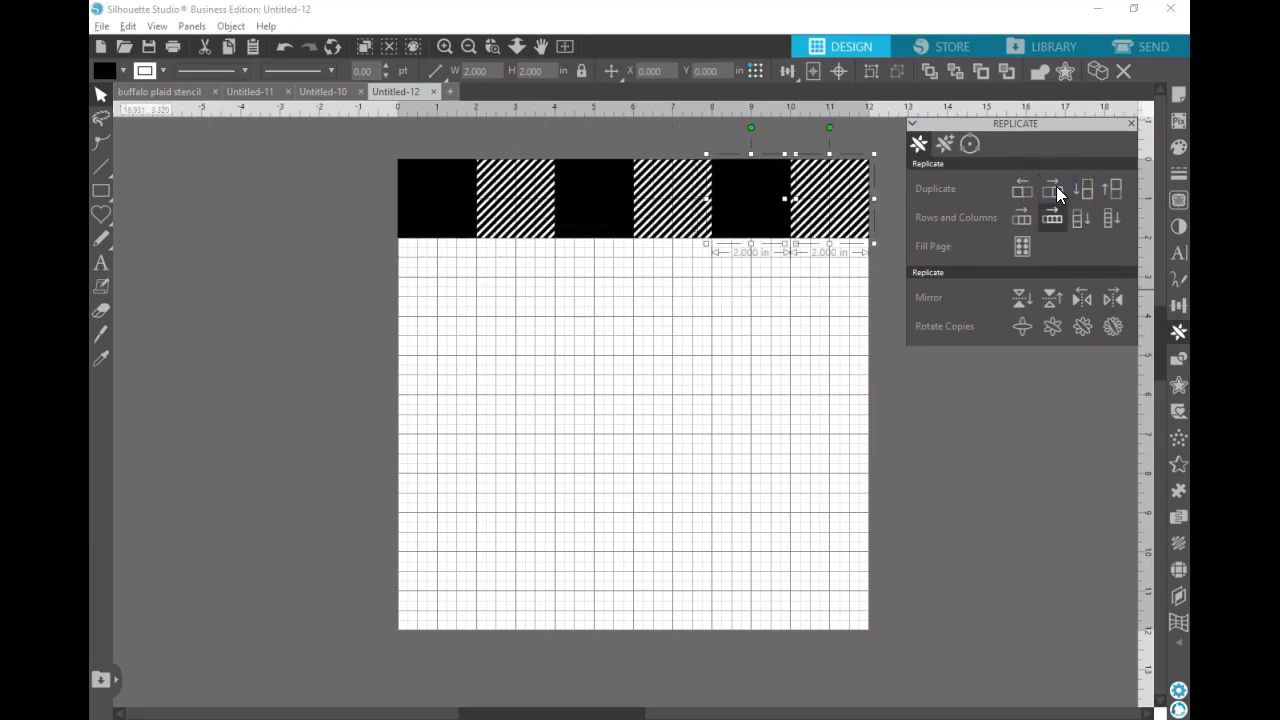
pyautogui.click(1011, 476)
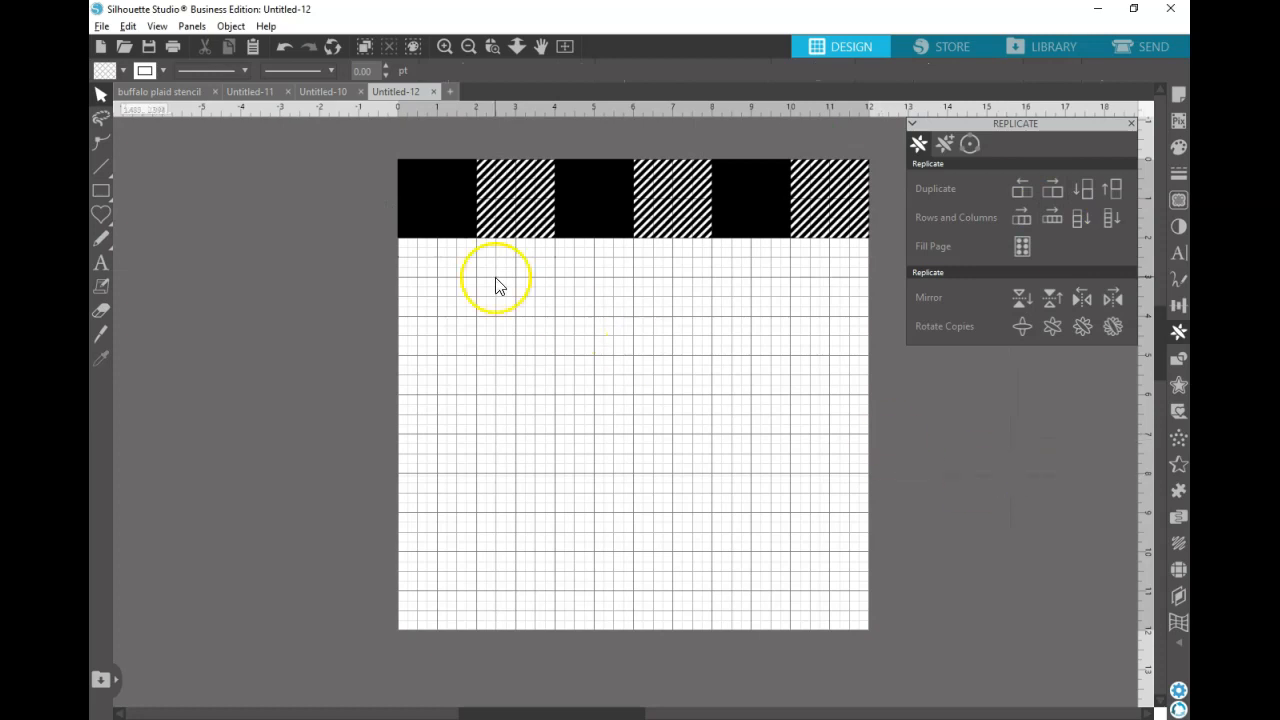
# Duplicate the first striped square below itself and align the copy to the page's left edge, under the first black square
pyautogui.click(505, 220)
pyautogui.click(1089, 194)
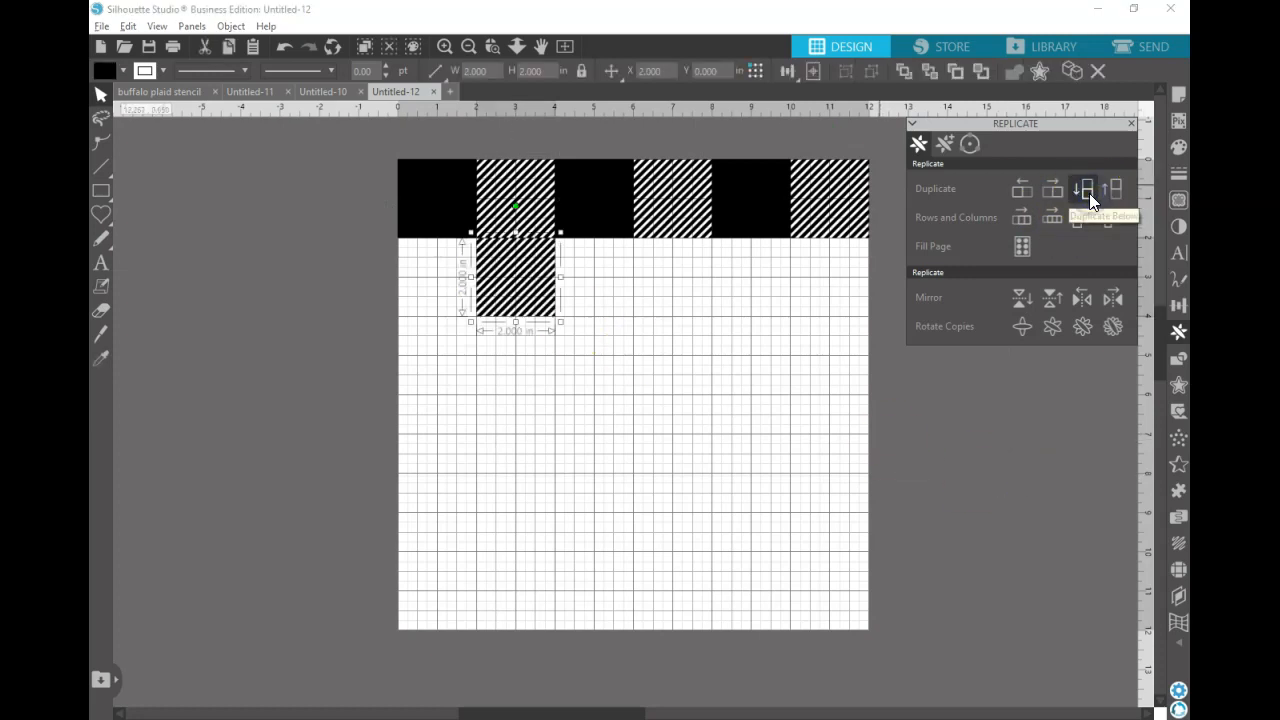
pyautogui.moveTo(1084, 125); pyautogui.dragTo(289, 351)
pyautogui.click(1176, 303)
pyautogui.click(268, 449)
pyautogui.click(268, 451)
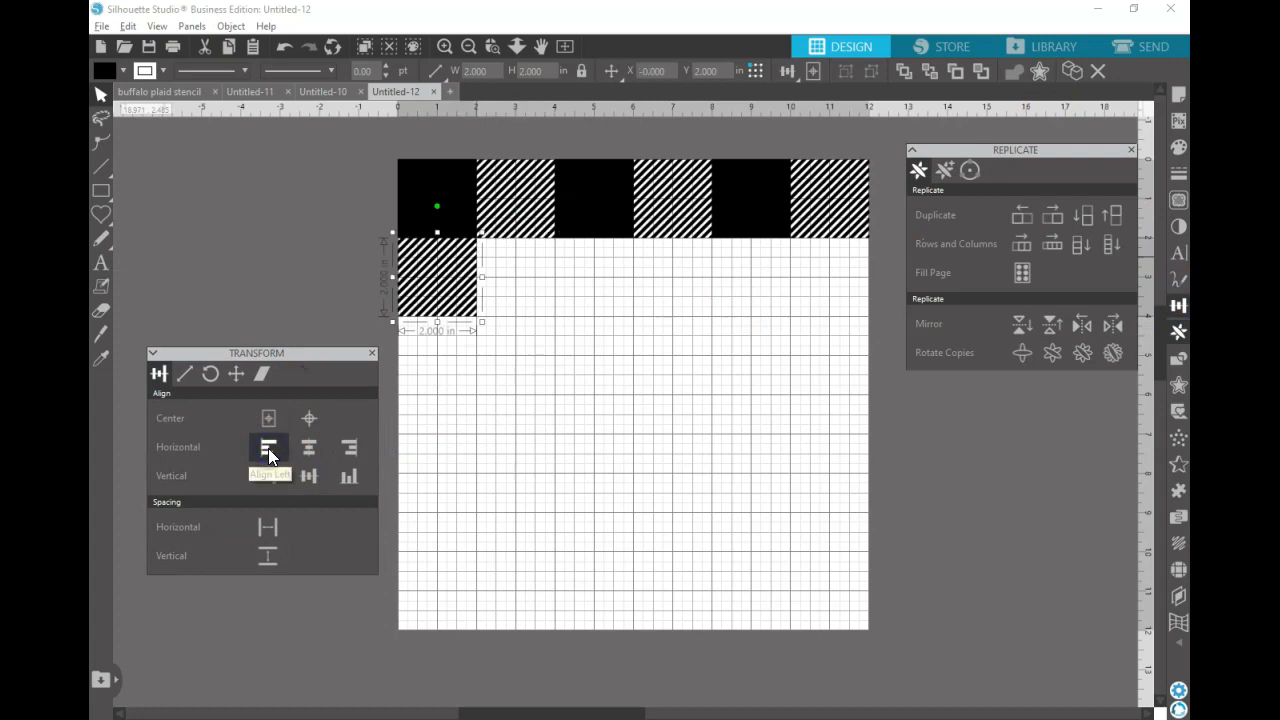
# Replicate the striped square across the second row with a row of four followed by a row of three
pyautogui.click(1060, 236)
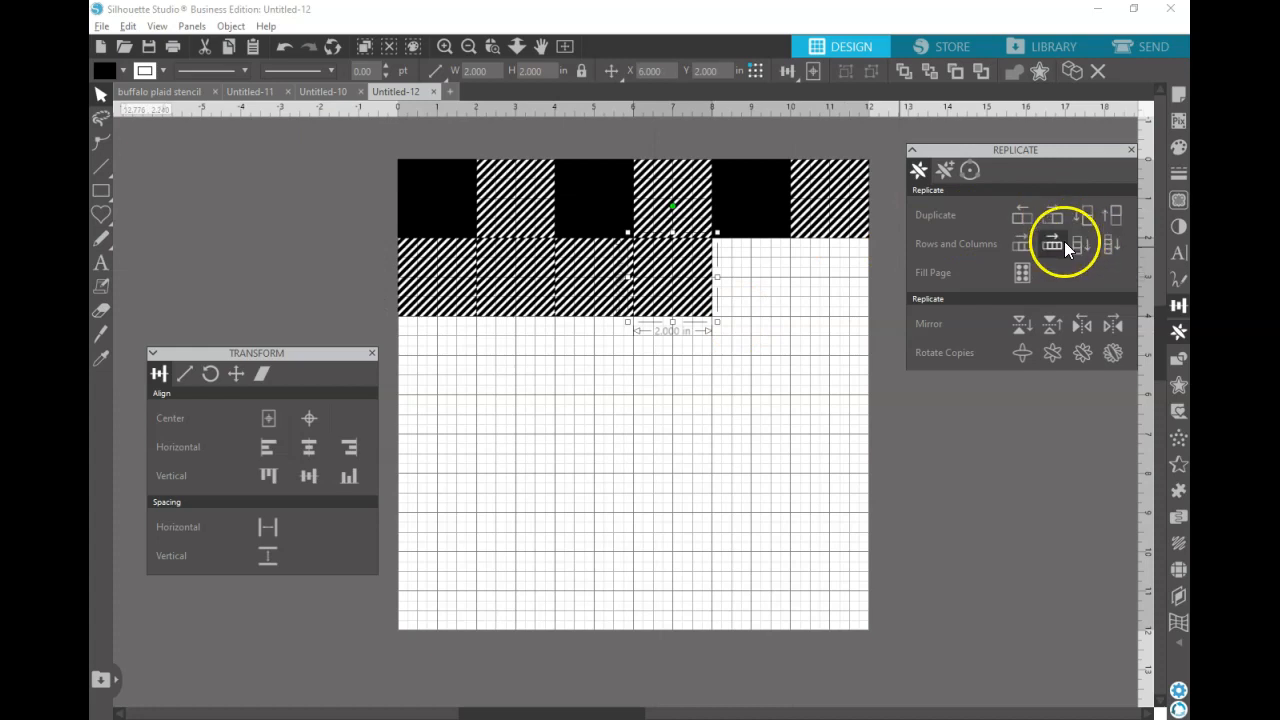
pyautogui.click(1030, 250)
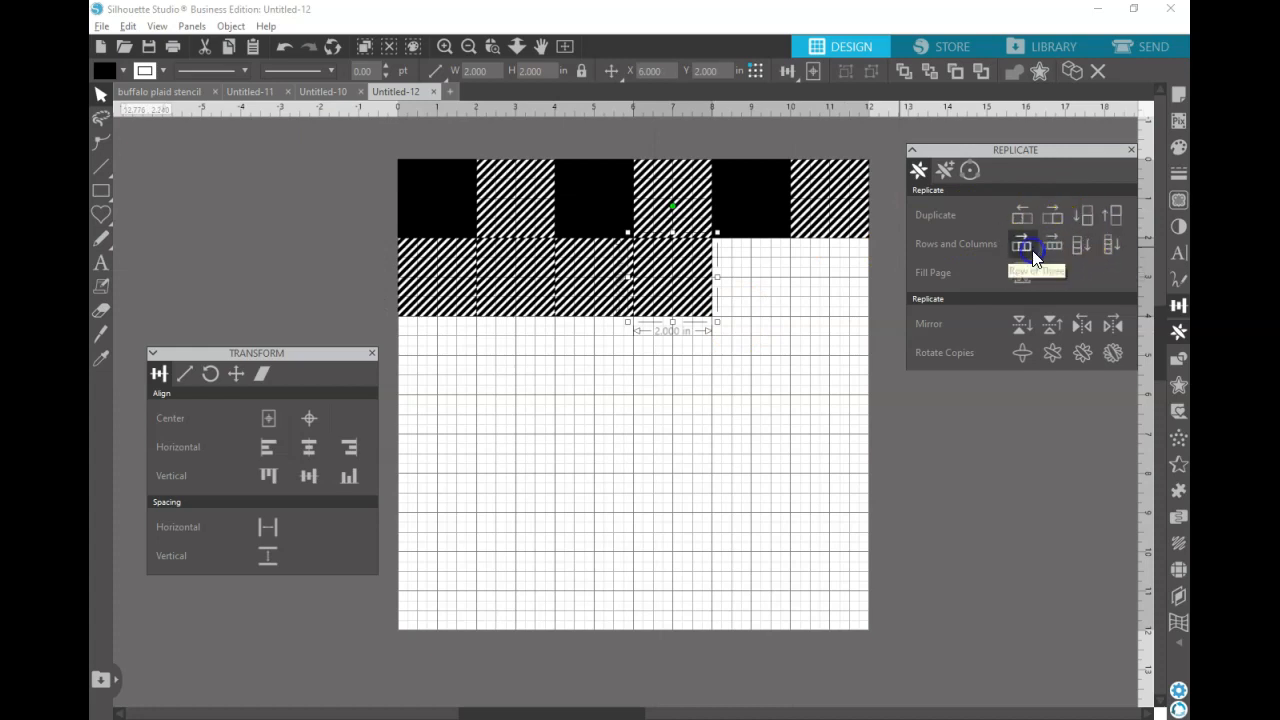
# Delete the second, fourth and sixth striped squares from the second row
pyautogui.click(532, 286)
pyautogui.click(544, 275)
pyautogui.press('Delete')
pyautogui.click(674, 277)
pyautogui.press('Delete')
pyautogui.click(806, 284)
pyautogui.press('Delete')
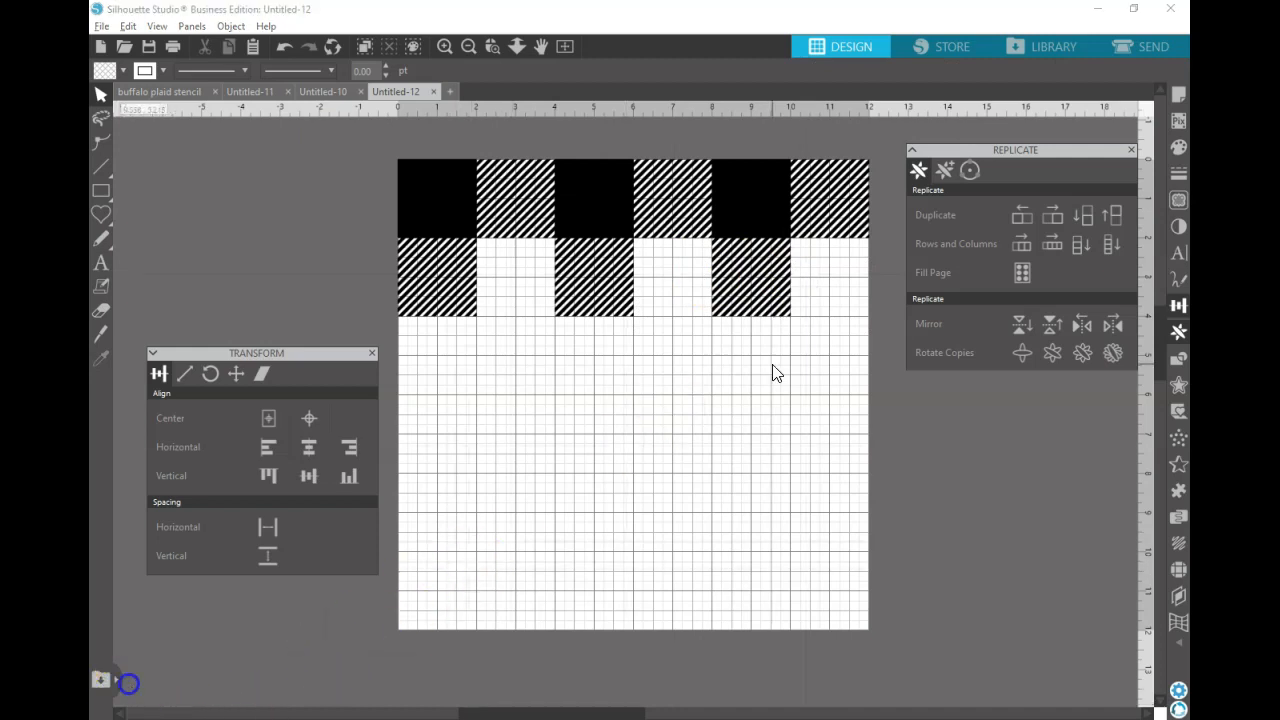
# Group the squares of both rows and replicate the group as a column of three to fill the page
pyautogui.moveTo(371, 134); pyautogui.dragTo(855, 327)
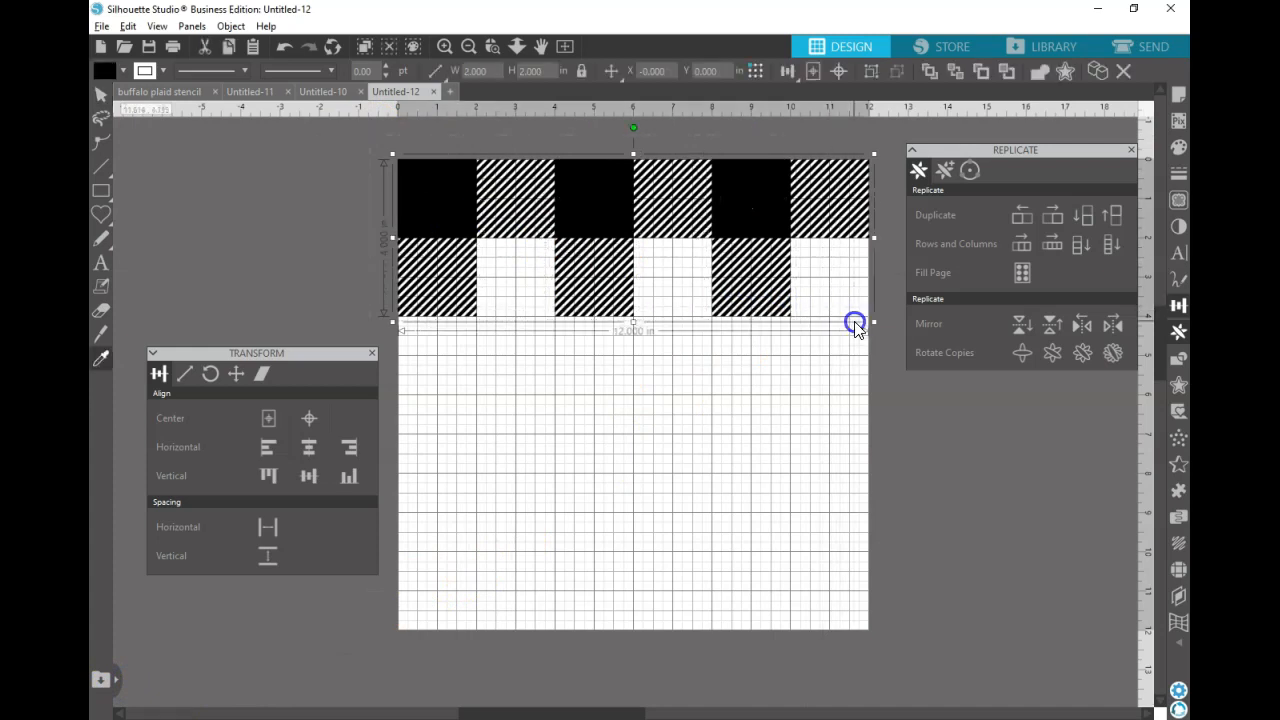
pyautogui.click(855, 323)
pyautogui.moveTo(385, 148); pyautogui.dragTo(752, 305)
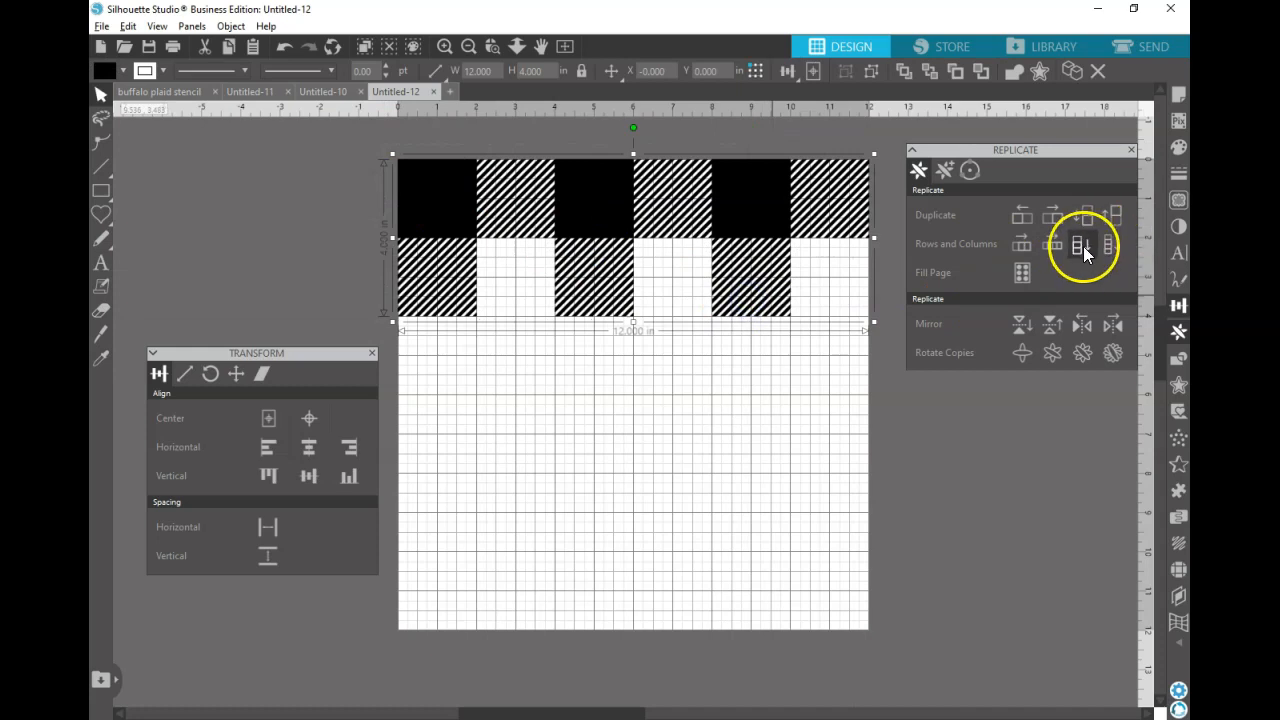
pyautogui.click(1083, 246)
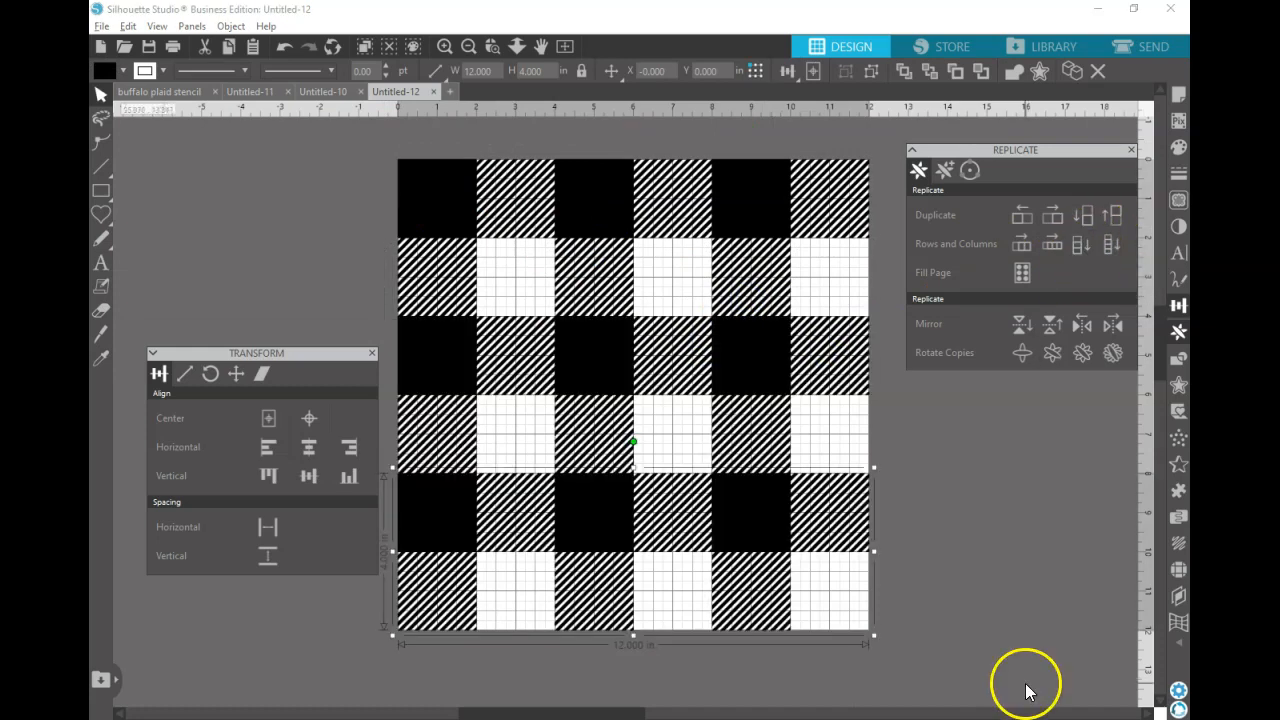
pyautogui.click(1001, 609)
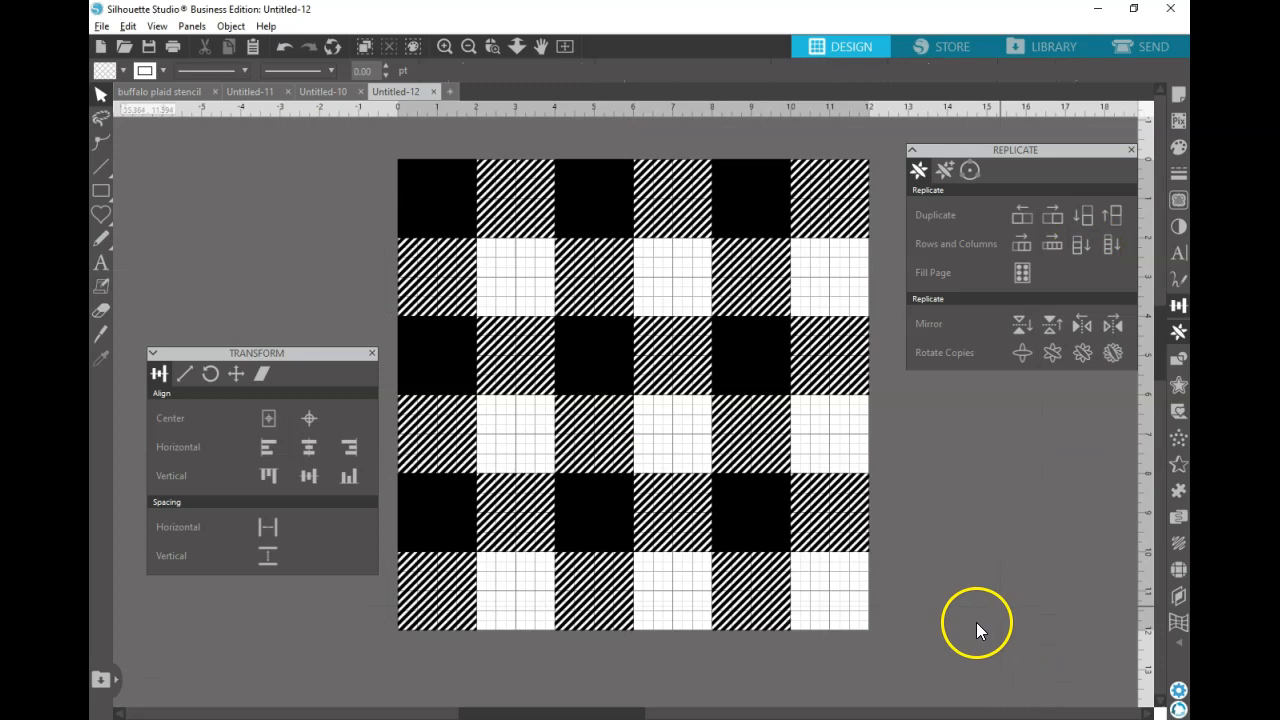
# Draw a rectangle about 2.28 by 2.20 in beside the page and set its height to 12 in with proportions locked
pyautogui.click(126, 190)
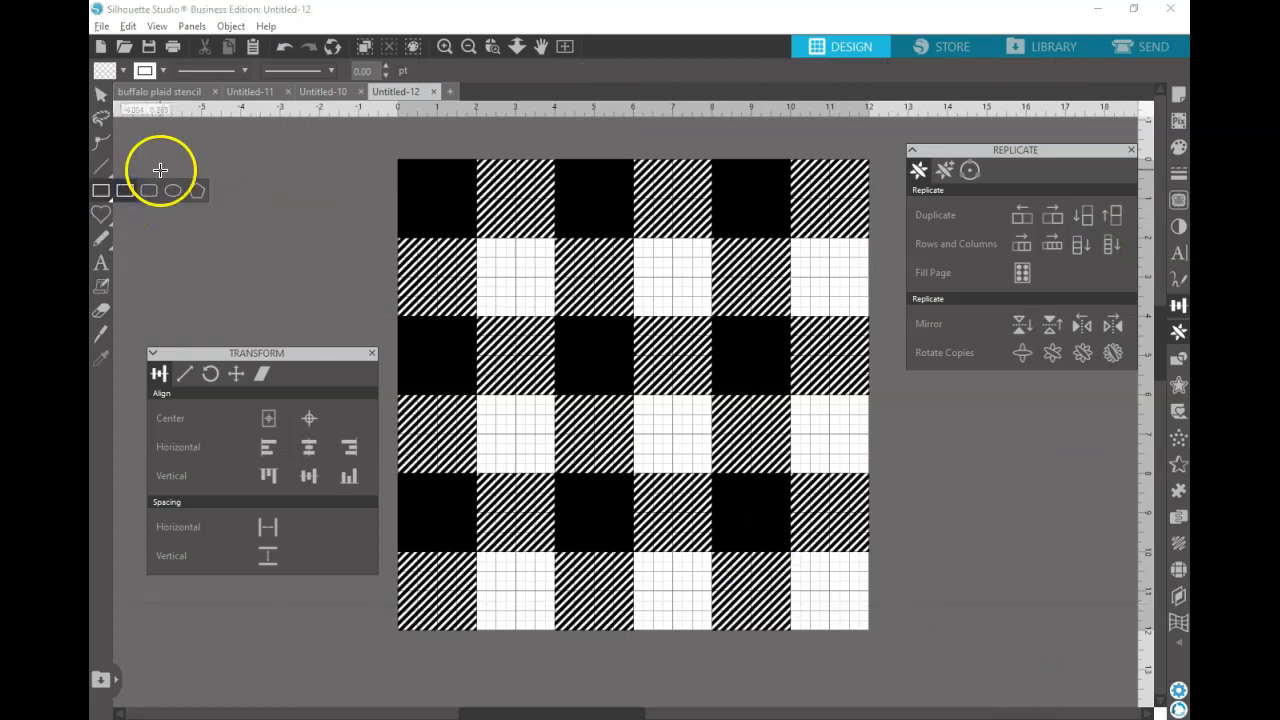
pyautogui.moveTo(175, 157); pyautogui.dragTo(266, 244)
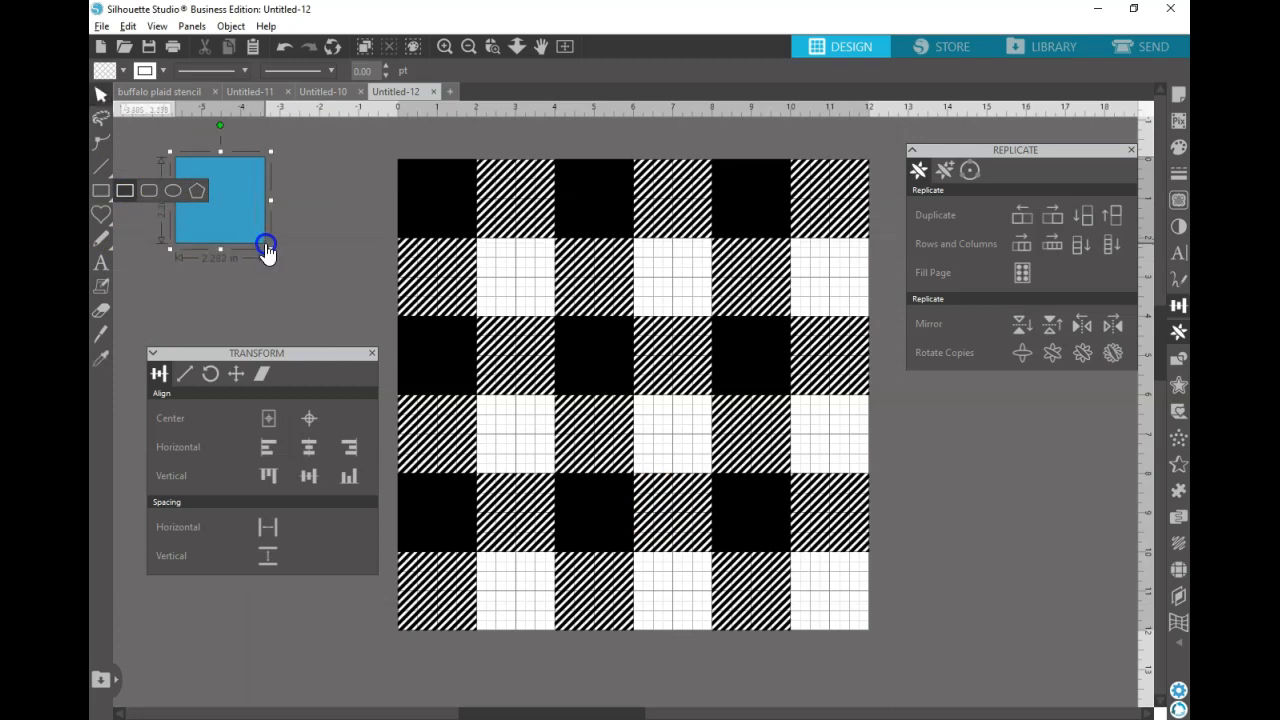
pyautogui.click(185, 375)
pyautogui.click(336, 540)
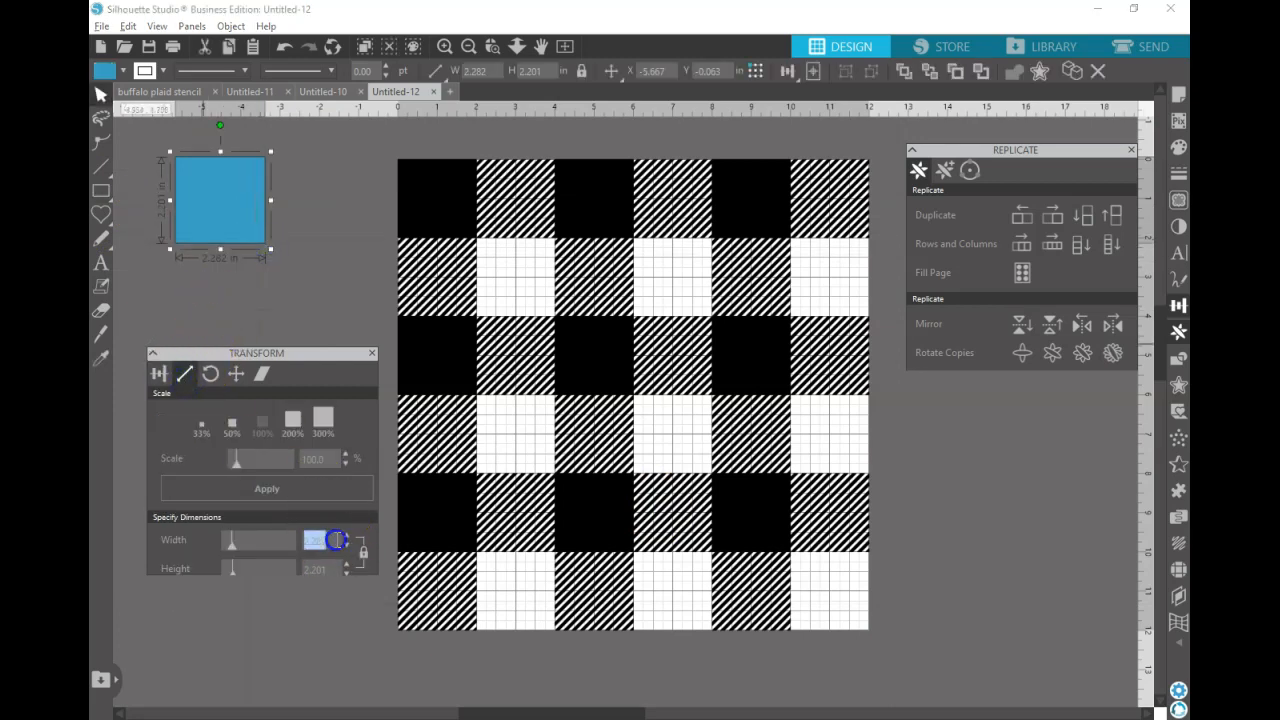
pyautogui.press('Tab')
pyautogui.write('12')
pyautogui.press('Return')
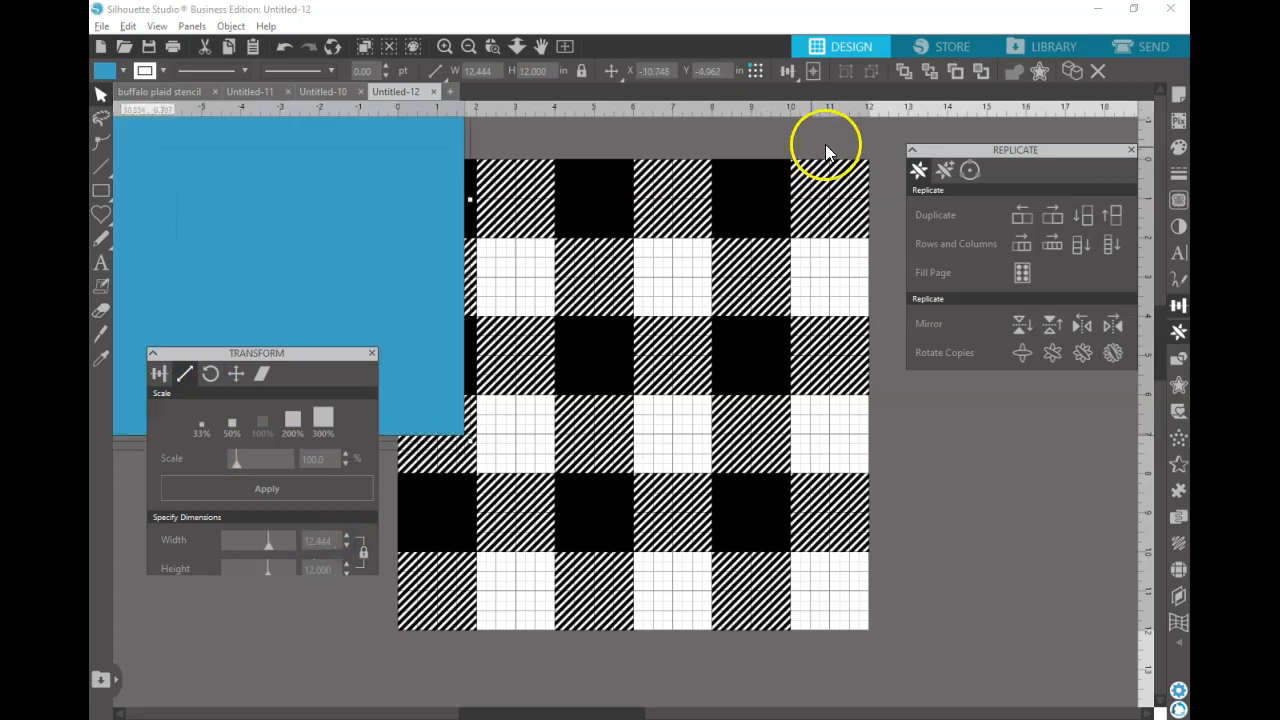
# Center the blue rectangle on the page and send it behind the plaid squares
pyautogui.click(160, 373)
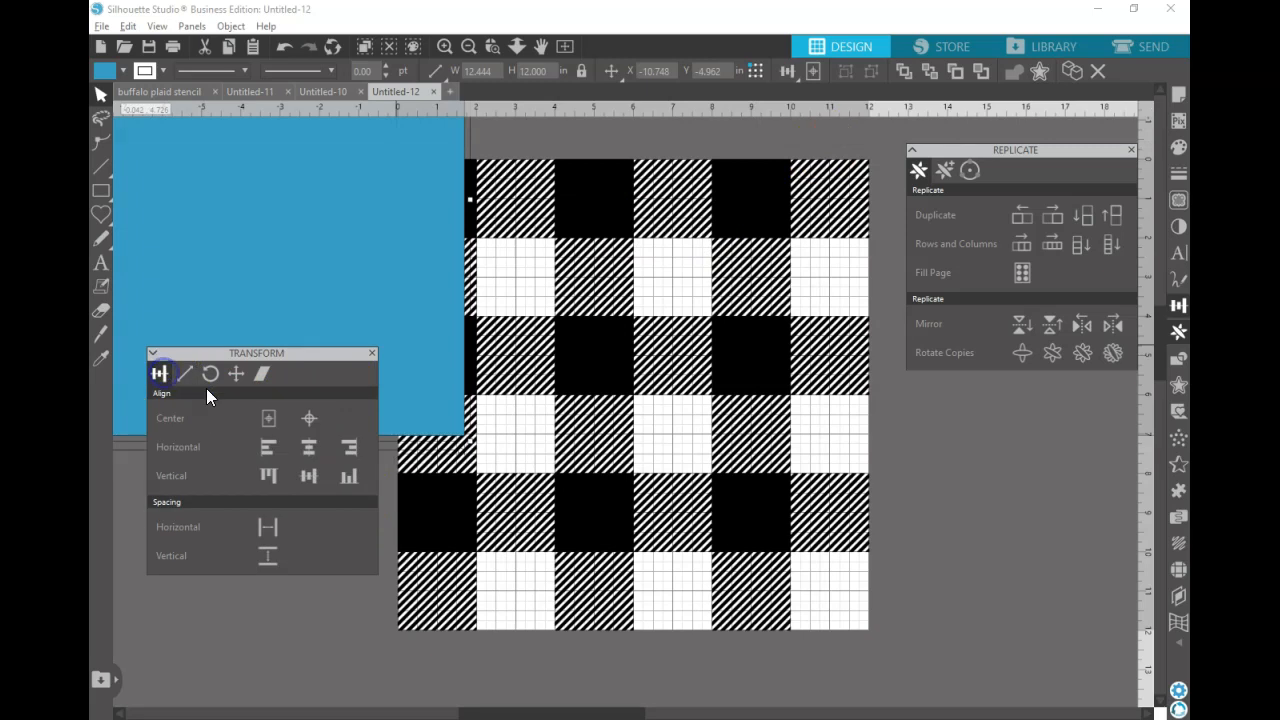
pyautogui.click(263, 426)
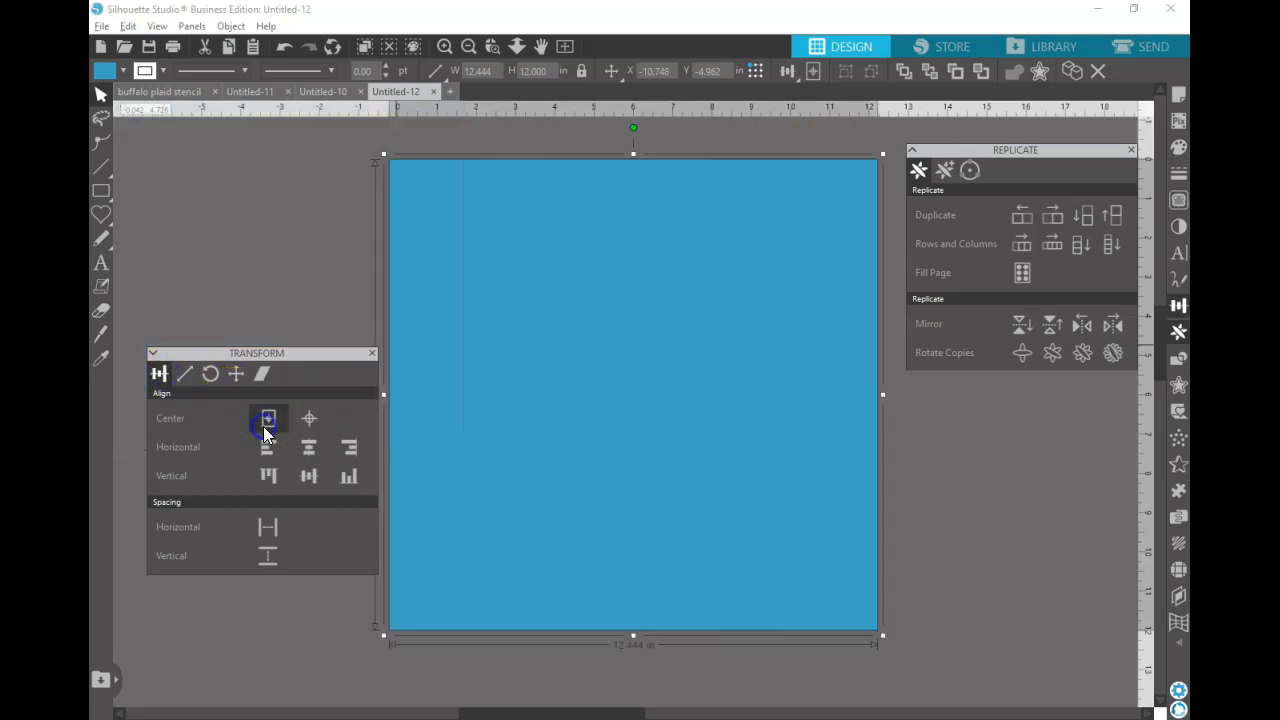
pyautogui.click(930, 72)
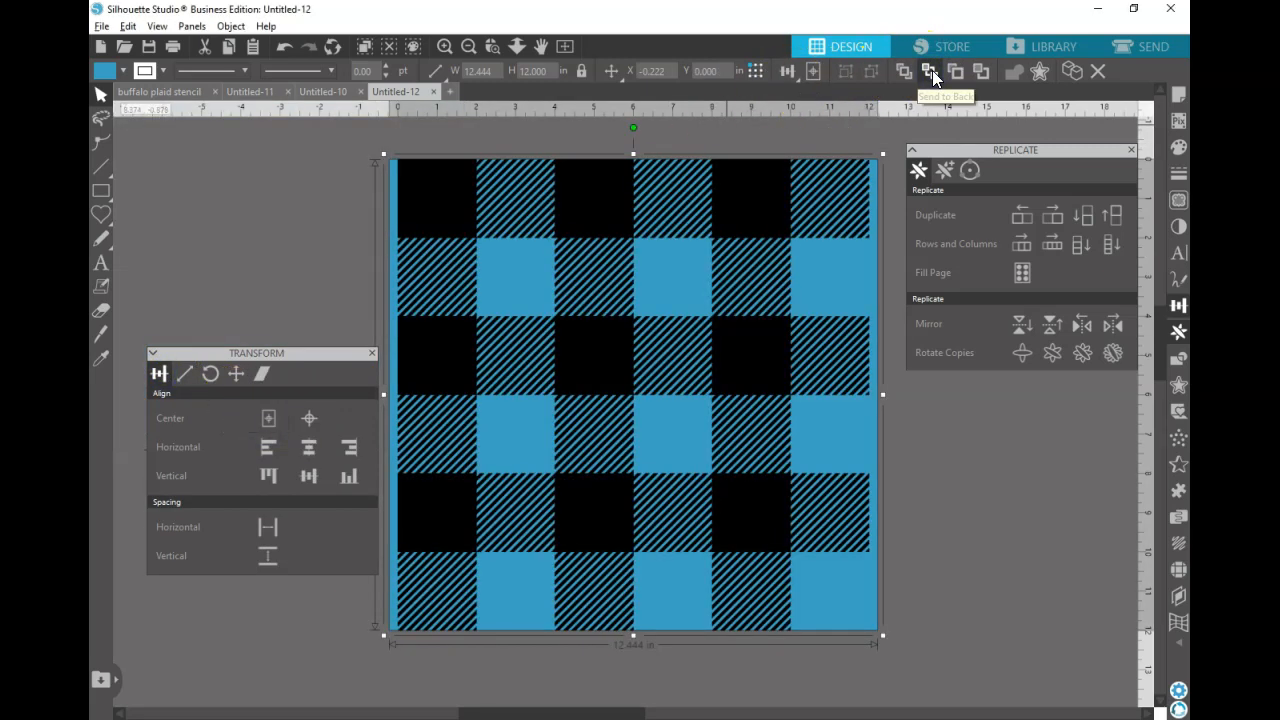
pyautogui.click(264, 417)
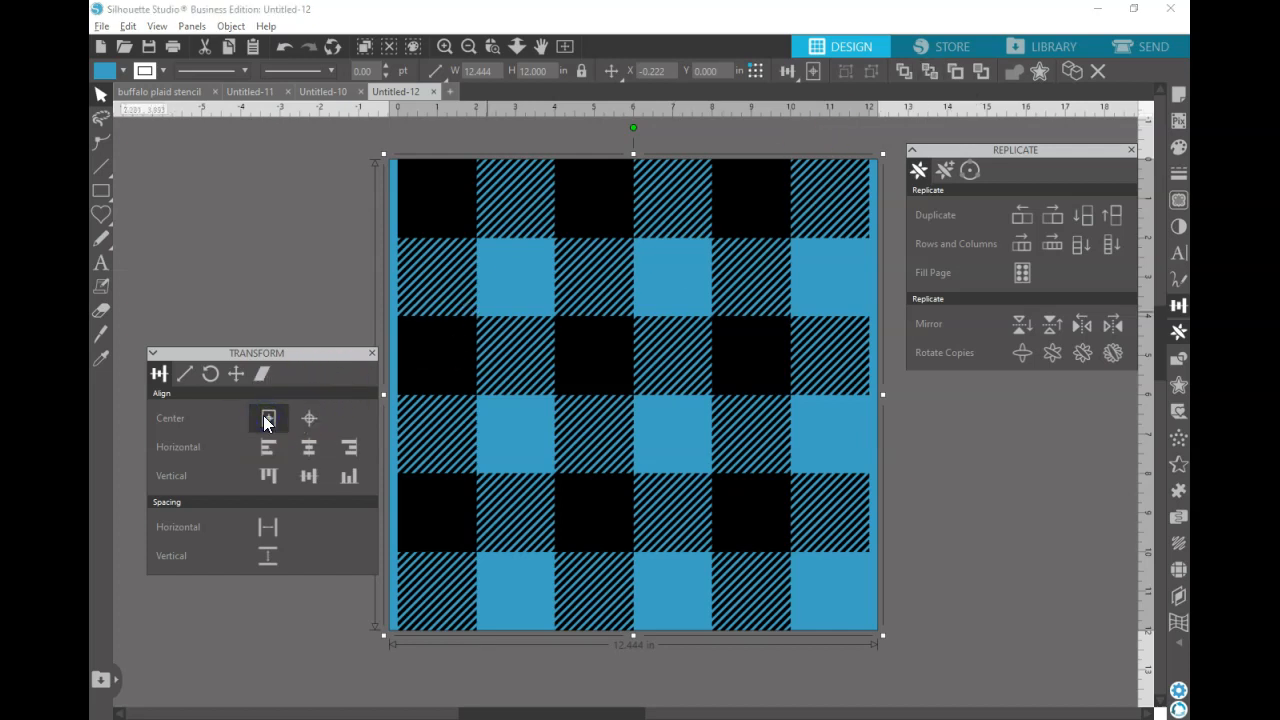
# Set the blue rectangle's width to 12 in, unlock its aspect ratio and set its height to 12 in
pyautogui.click(185, 373)
pyautogui.click(330, 532)
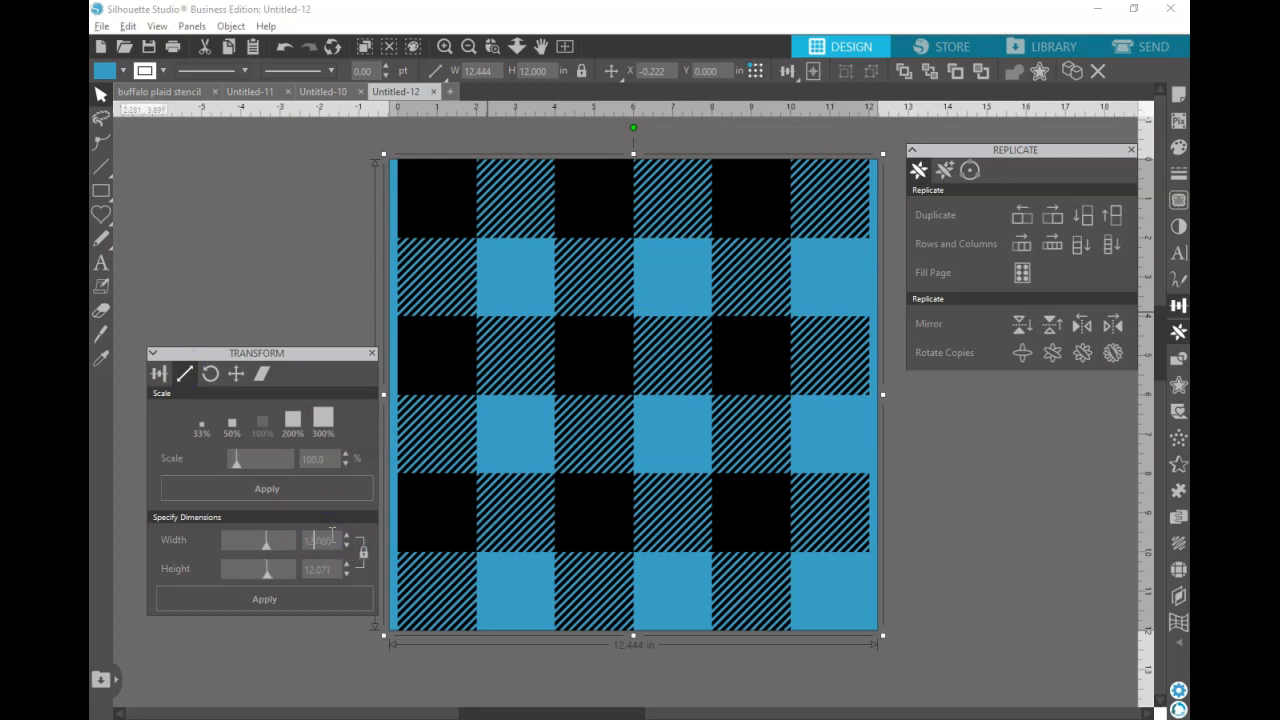
pyautogui.press('Return')
pyautogui.click(363, 553)
pyautogui.click(346, 566)
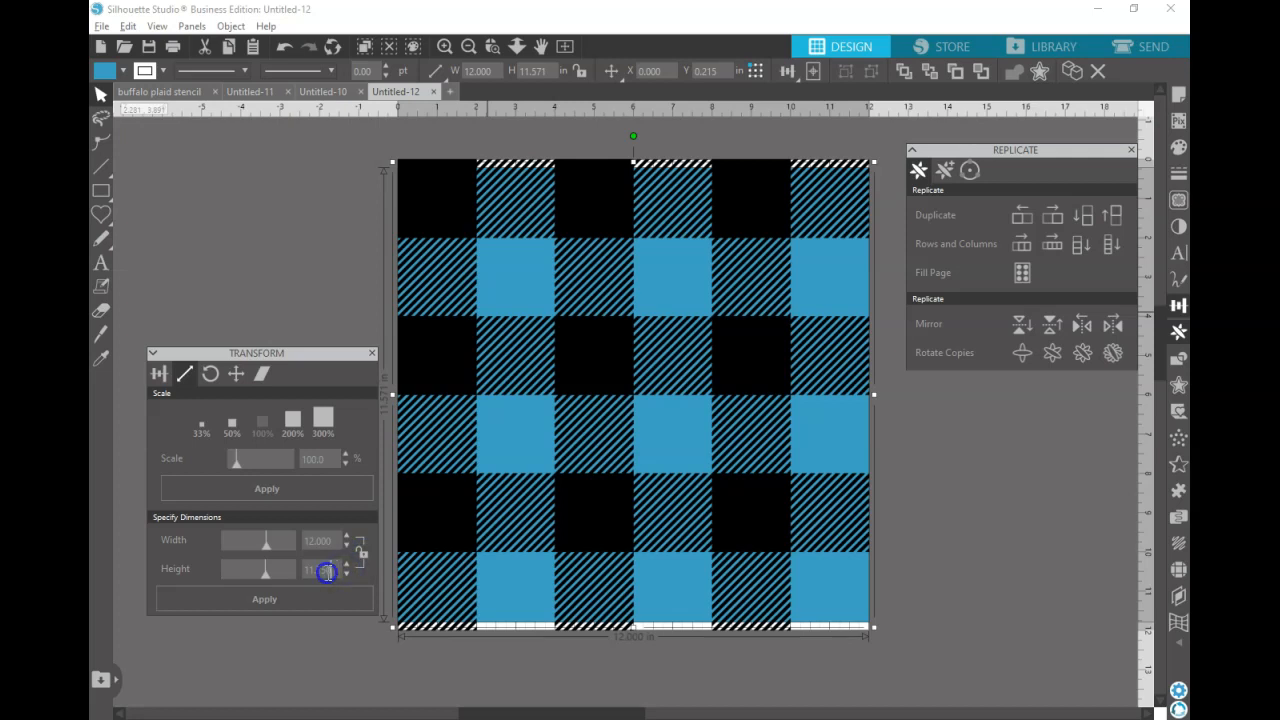
pyautogui.write('12')
pyautogui.press('Return')
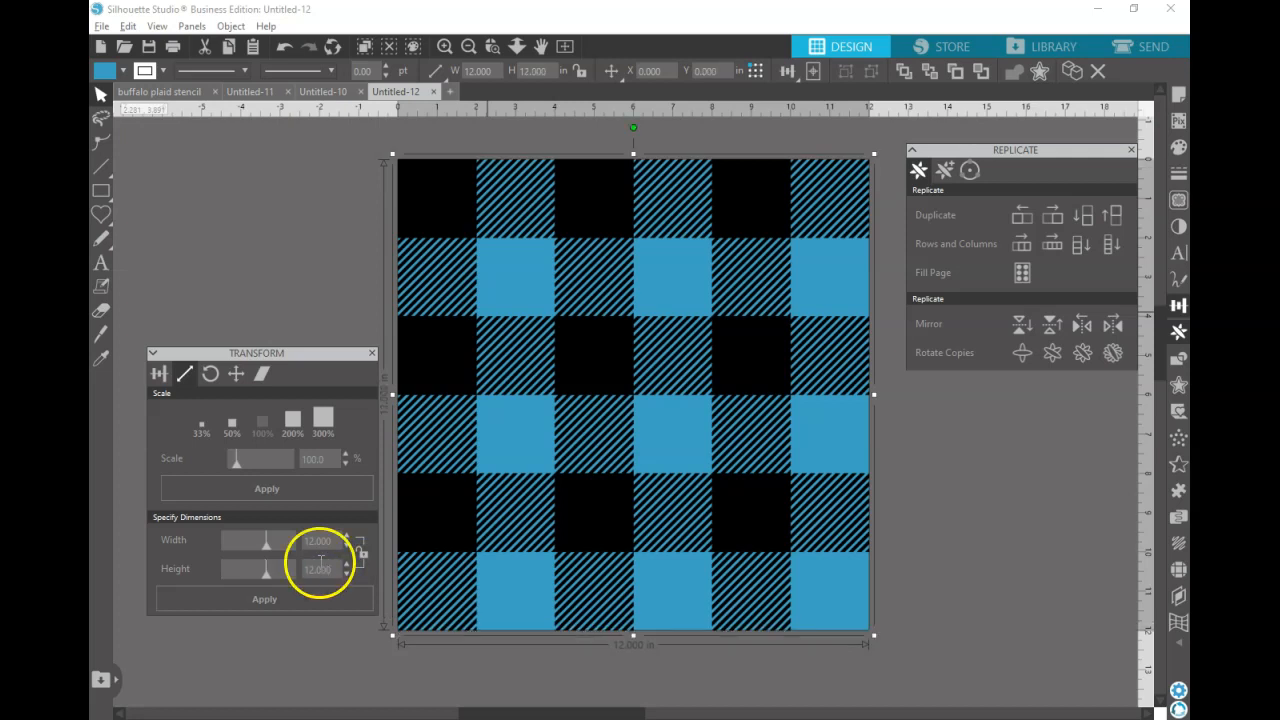
# Center the background square on the page and fill it with red
pyautogui.click(158, 374)
pyautogui.click(275, 428)
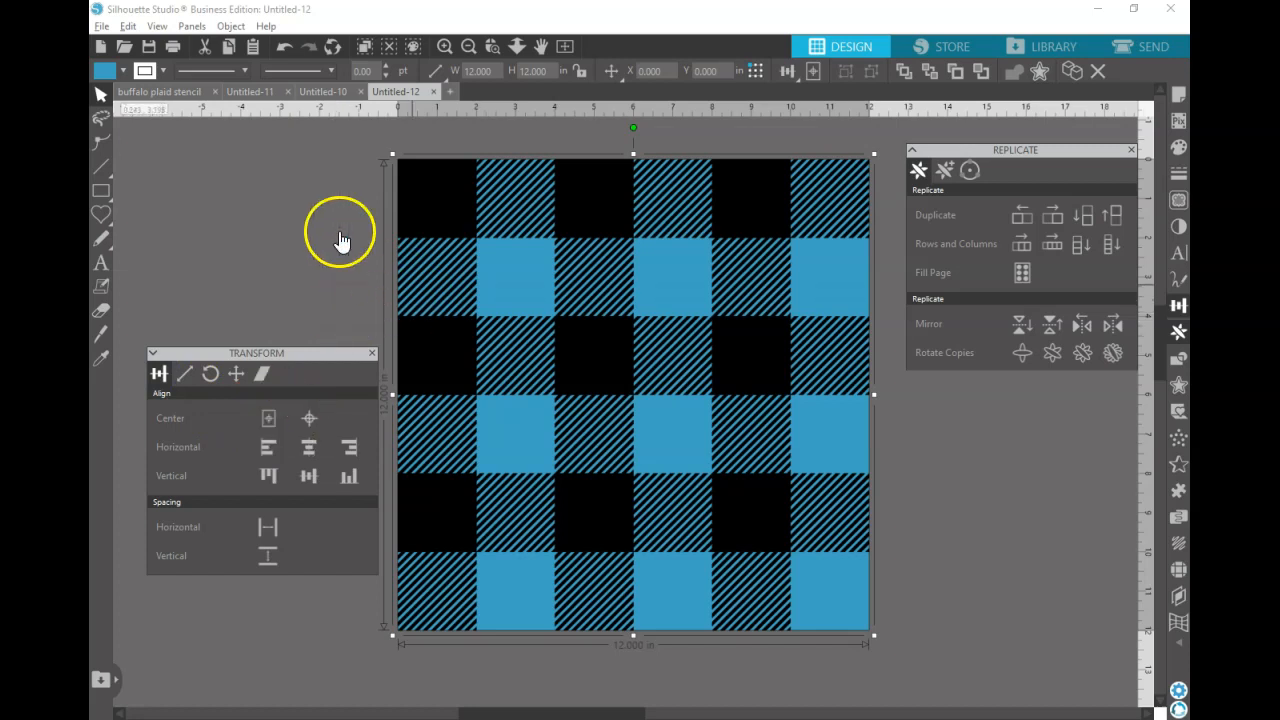
pyautogui.click(123, 71)
pyautogui.click(105, 94)
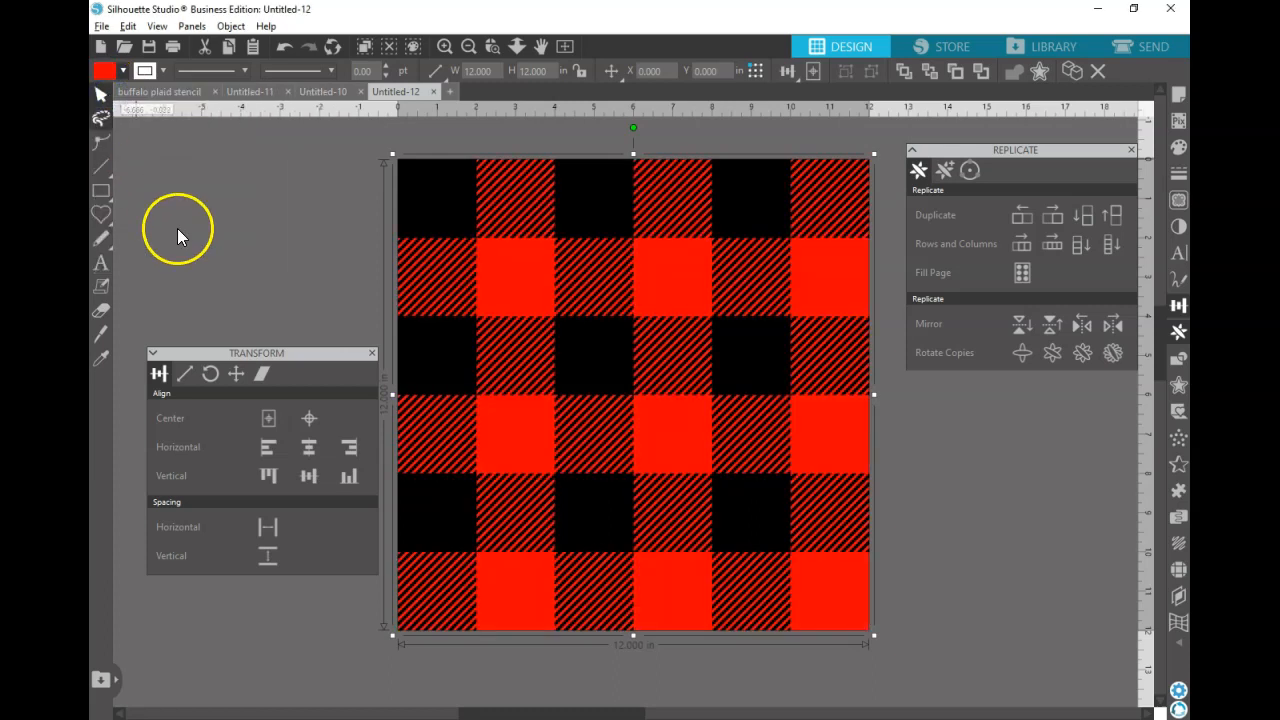
# Save the design in the Buffalo Plaid folder as a JPEG named 0test, exported at 300 dots per inch
pyautogui.click(98, 29)
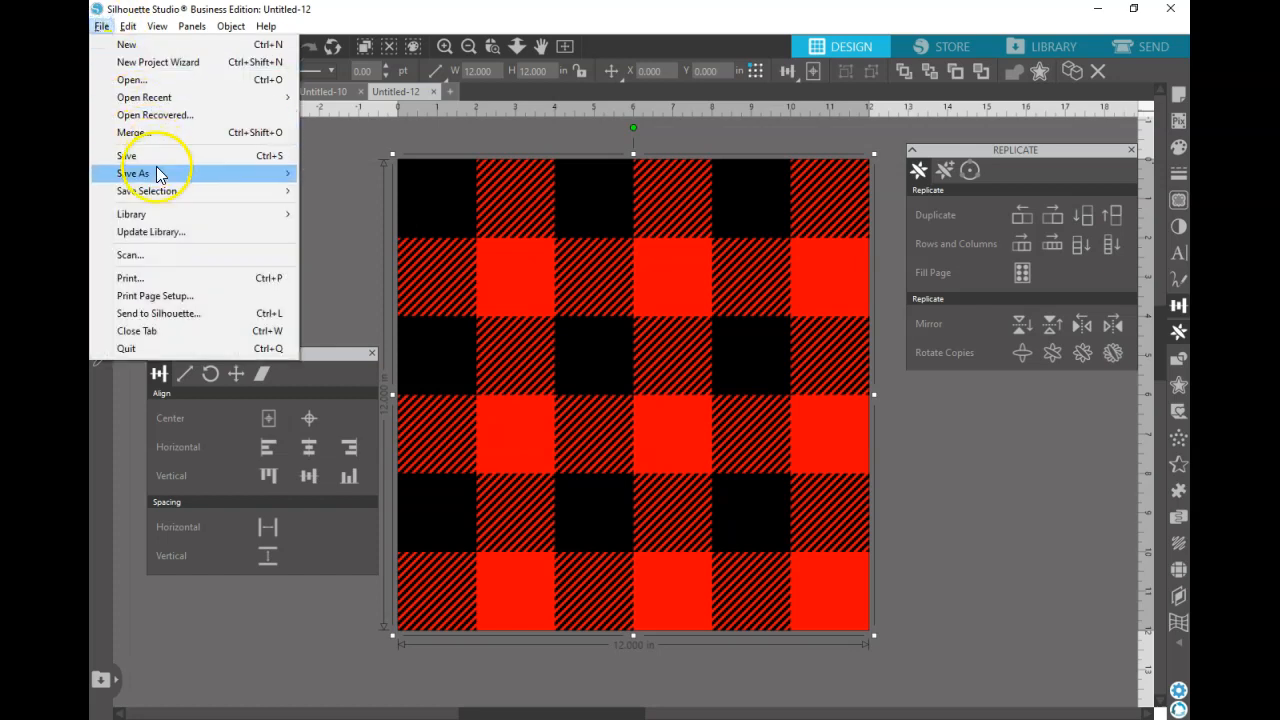
pyautogui.moveTo(178, 175)
pyautogui.click(318, 174)
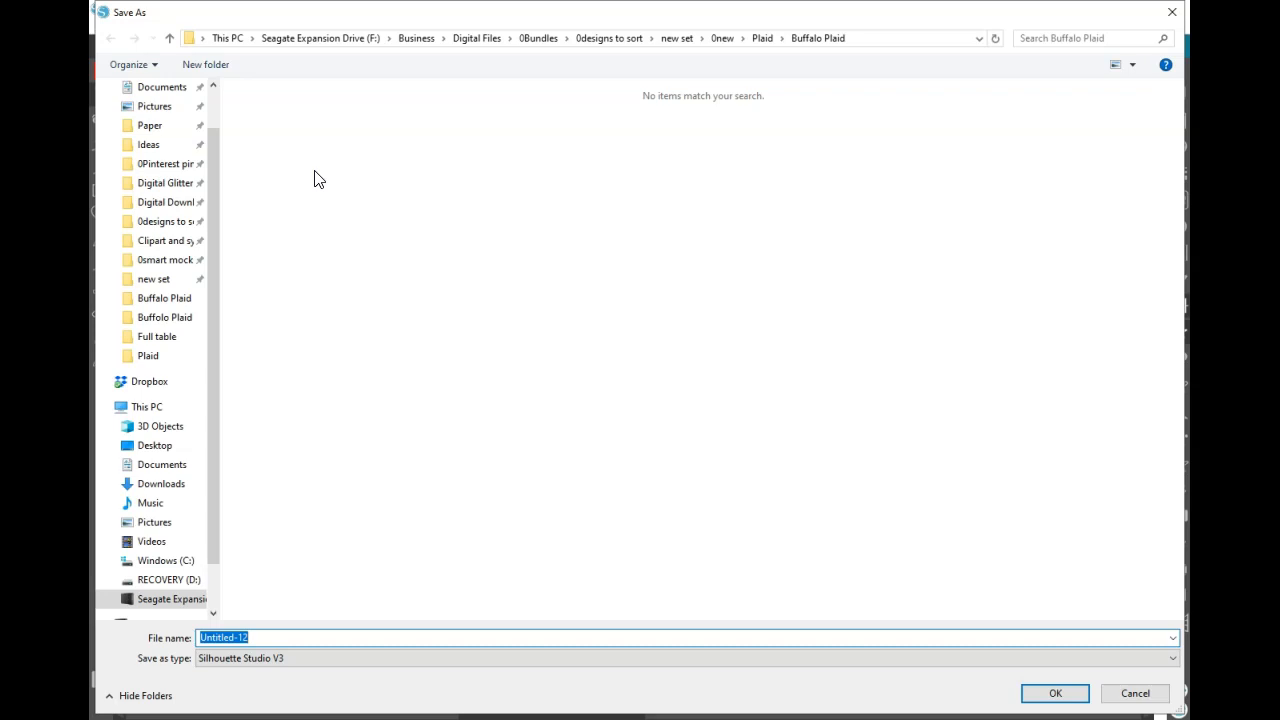
pyautogui.click(259, 659)
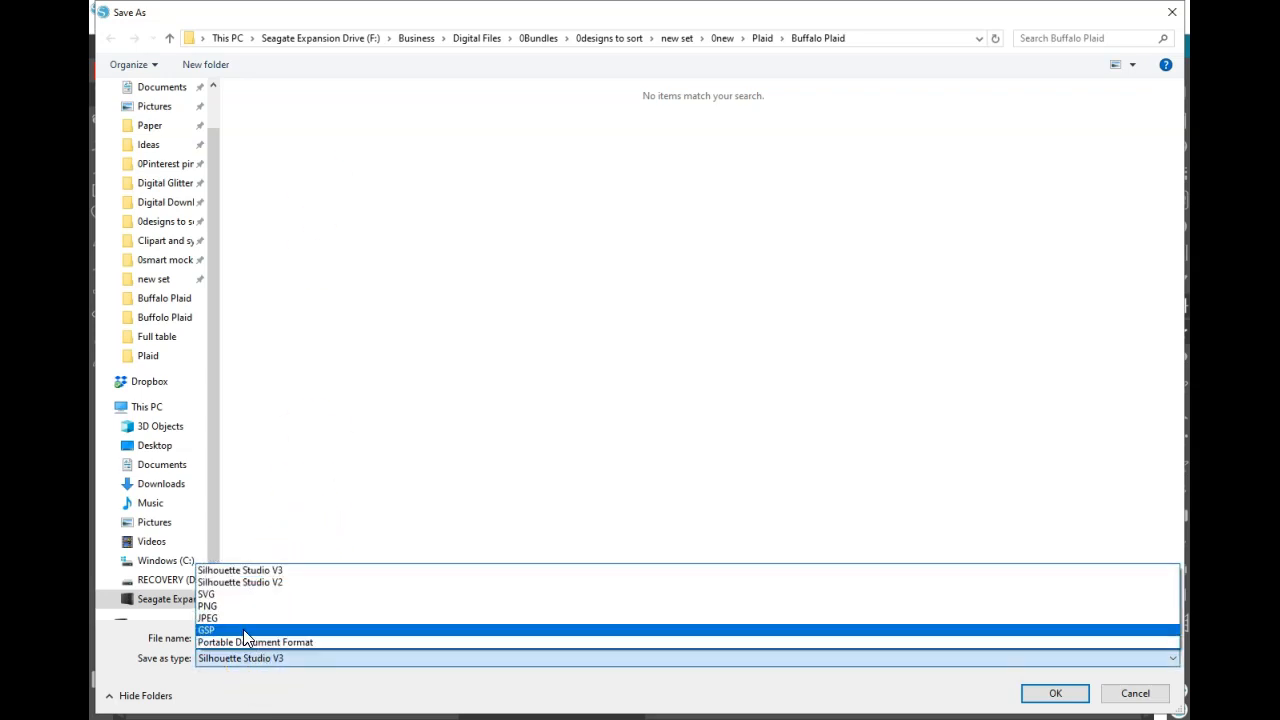
pyautogui.click(243, 618)
pyautogui.click(252, 637)
pyautogui.write('0')
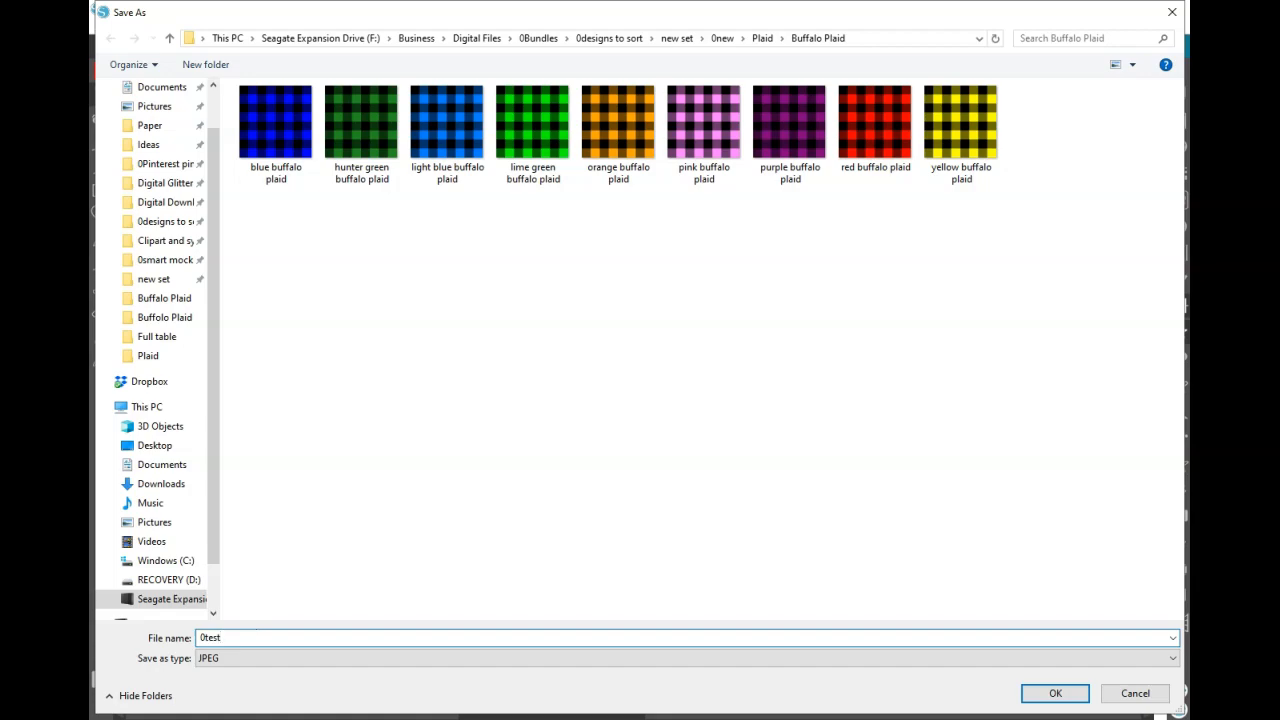
pyautogui.write('test')
pyautogui.press('Return')
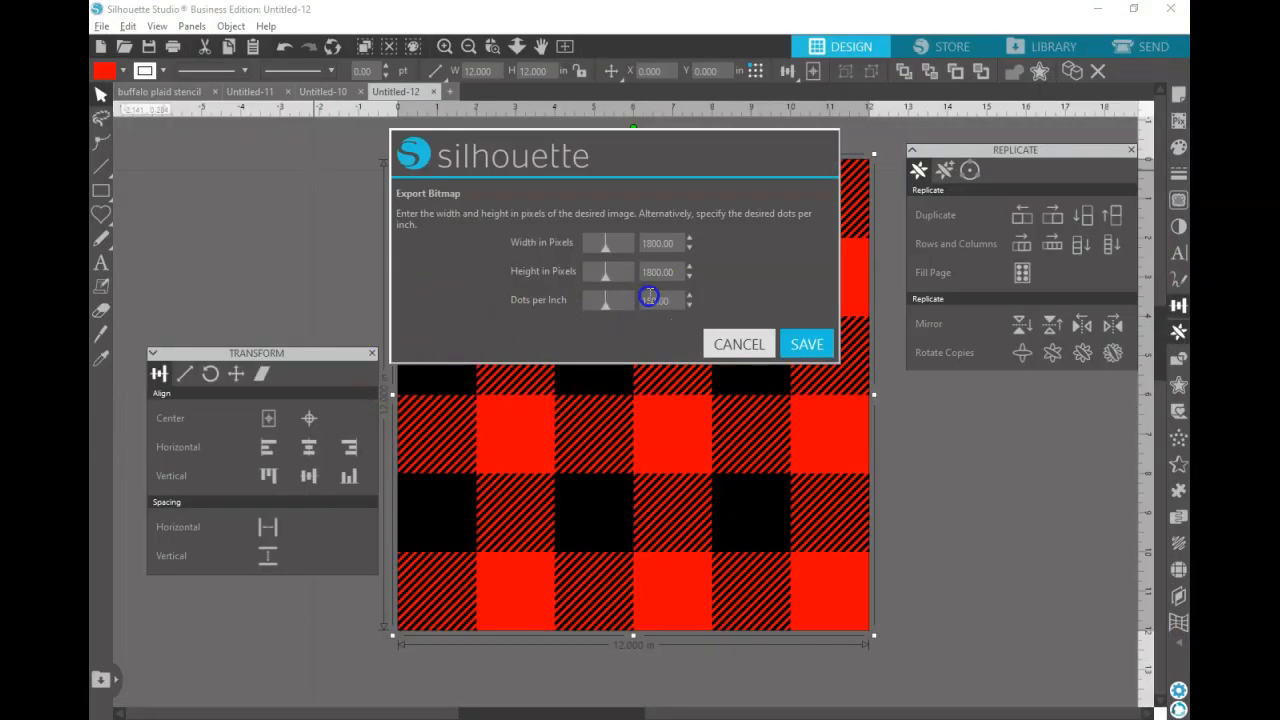
pyautogui.press('Tab')
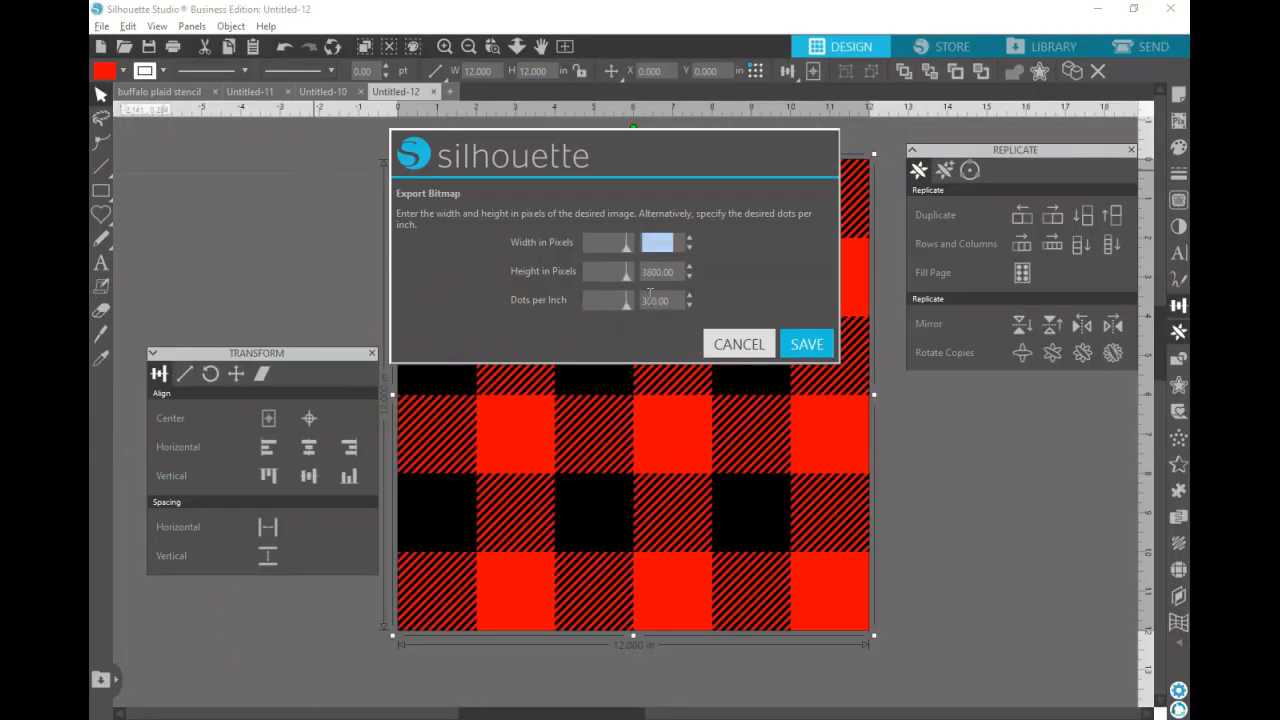
pyautogui.click(800, 344)
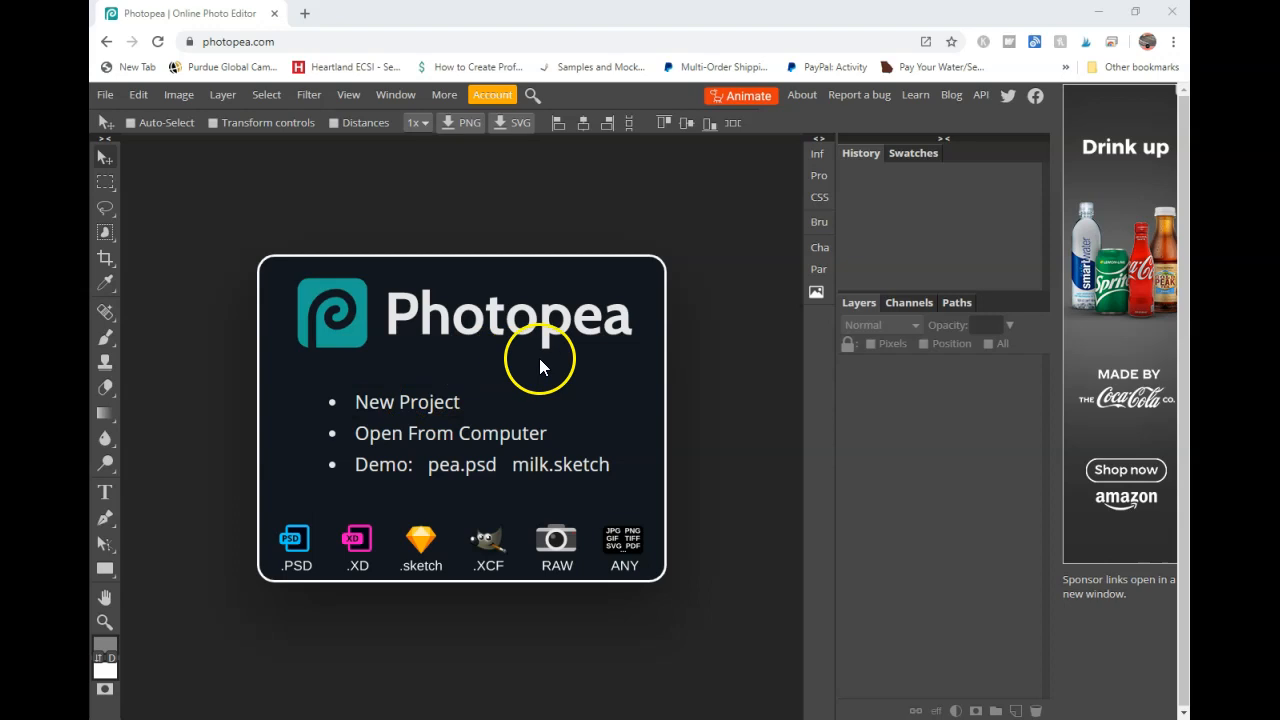
# Switch to Photopea and create a project named Plaid Test 1 measuring 3600 by 3600 px at 300 DPI with a white background
pyautogui.click(424, 414)
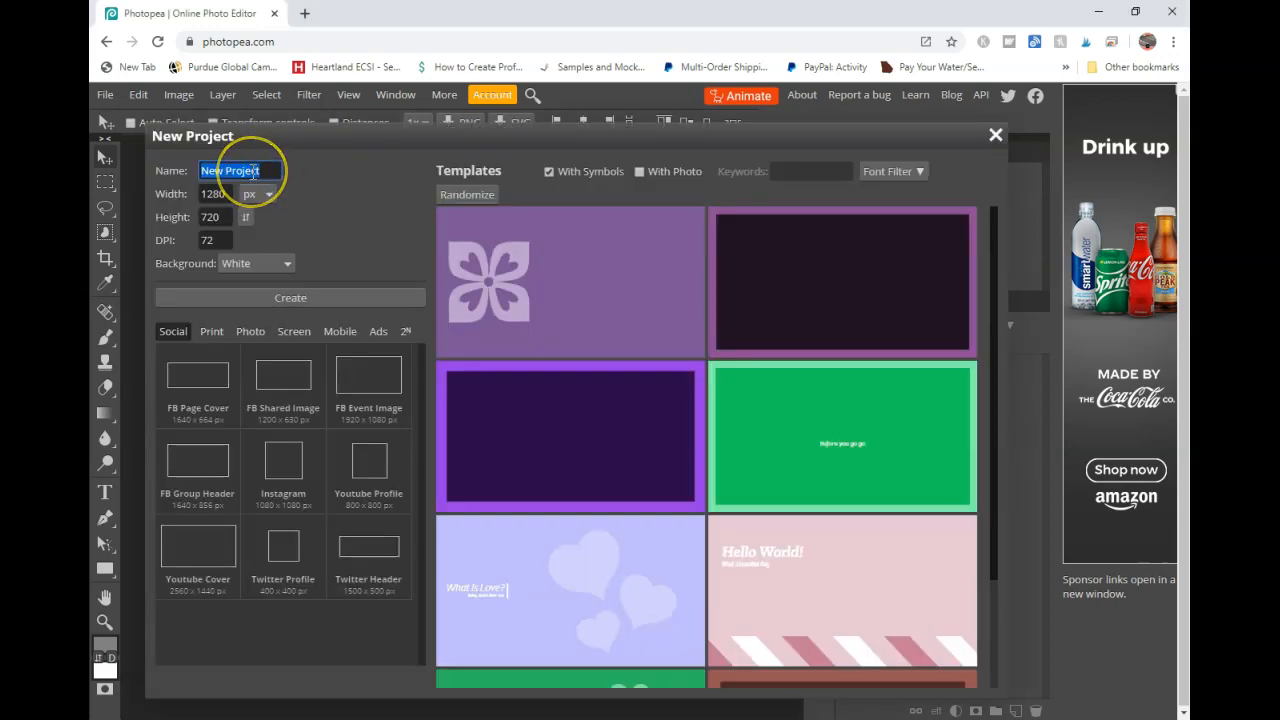
pyautogui.write('Plaid Test')
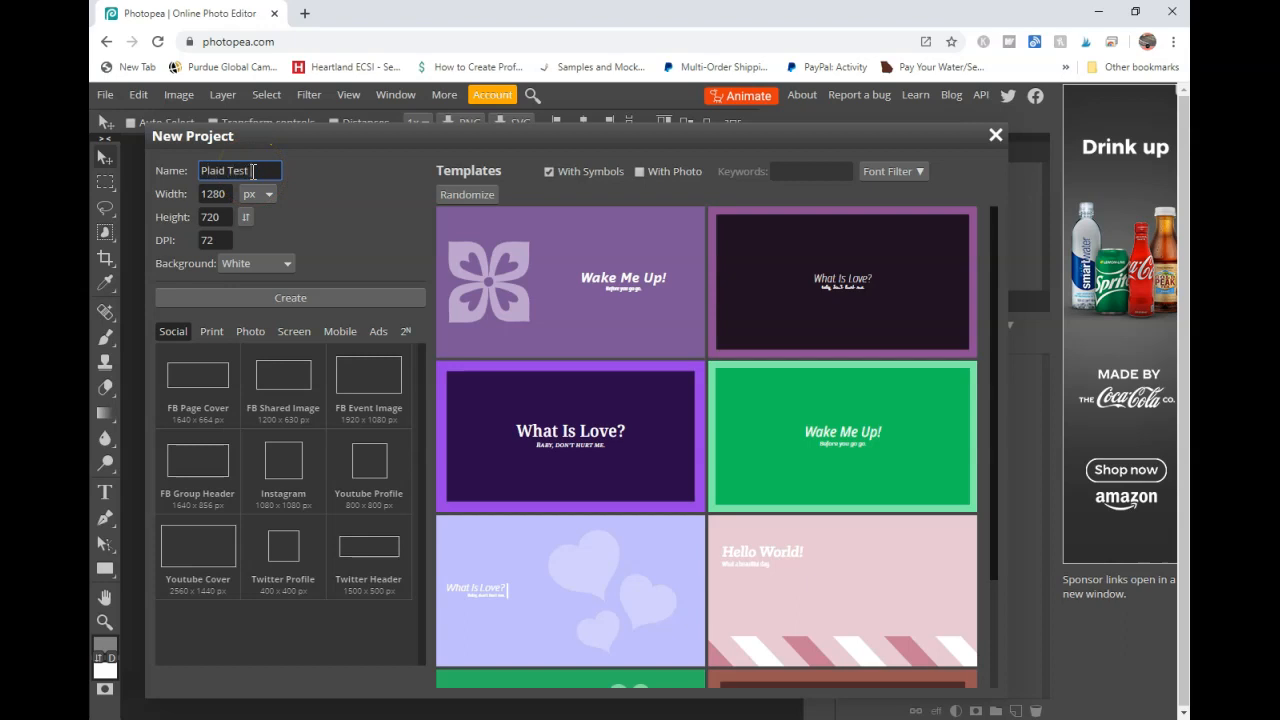
pyautogui.press('Tab')
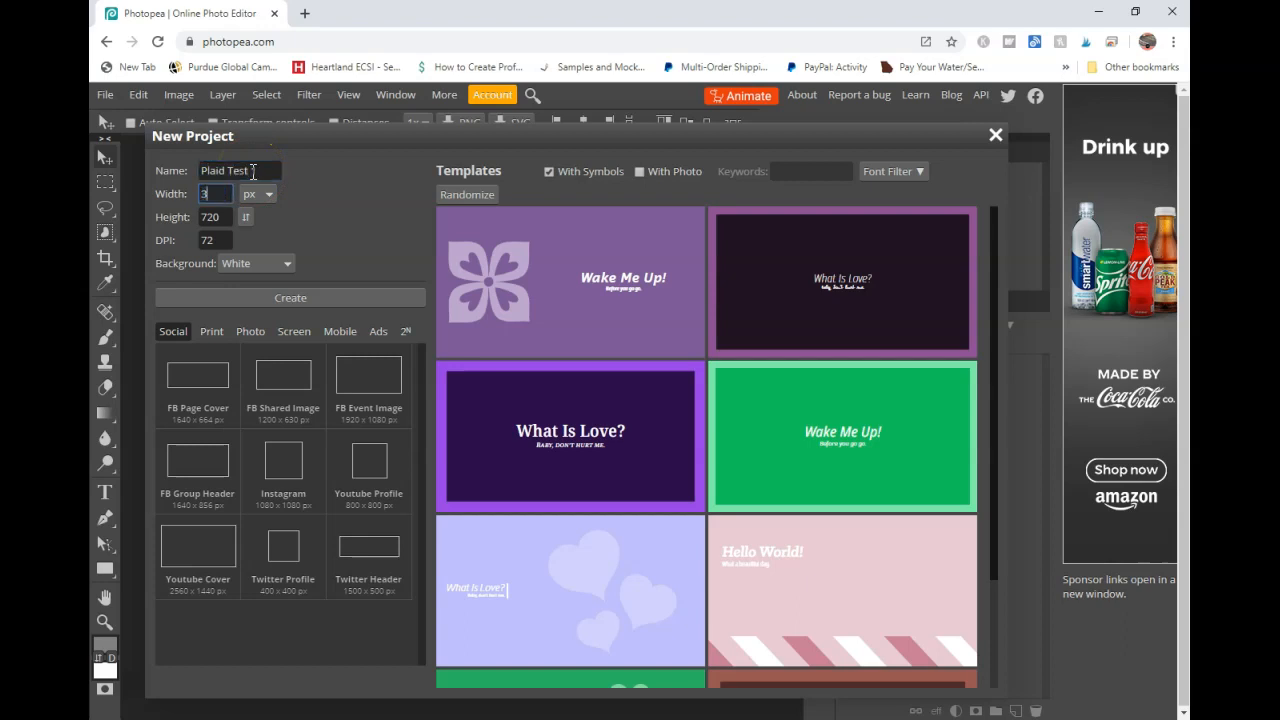
pyautogui.write('3600')
pyautogui.press('Tab')
pyautogui.write('3600')
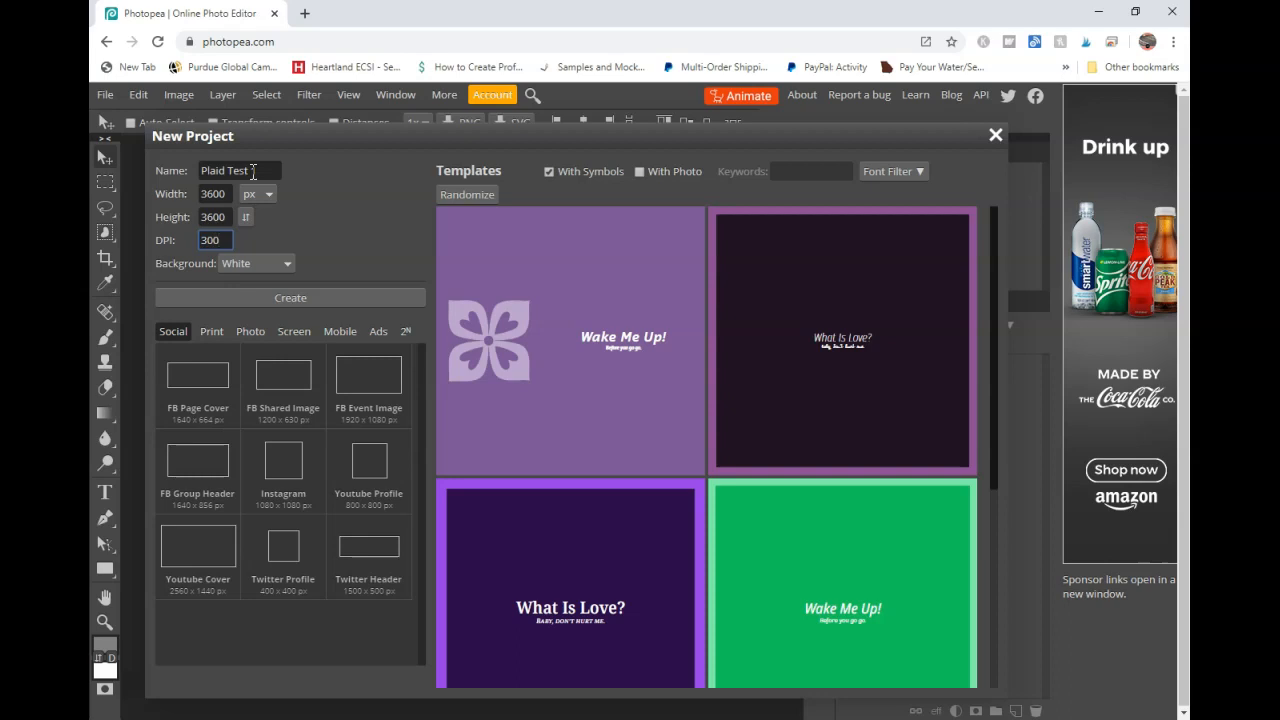
pyautogui.click(258, 298)
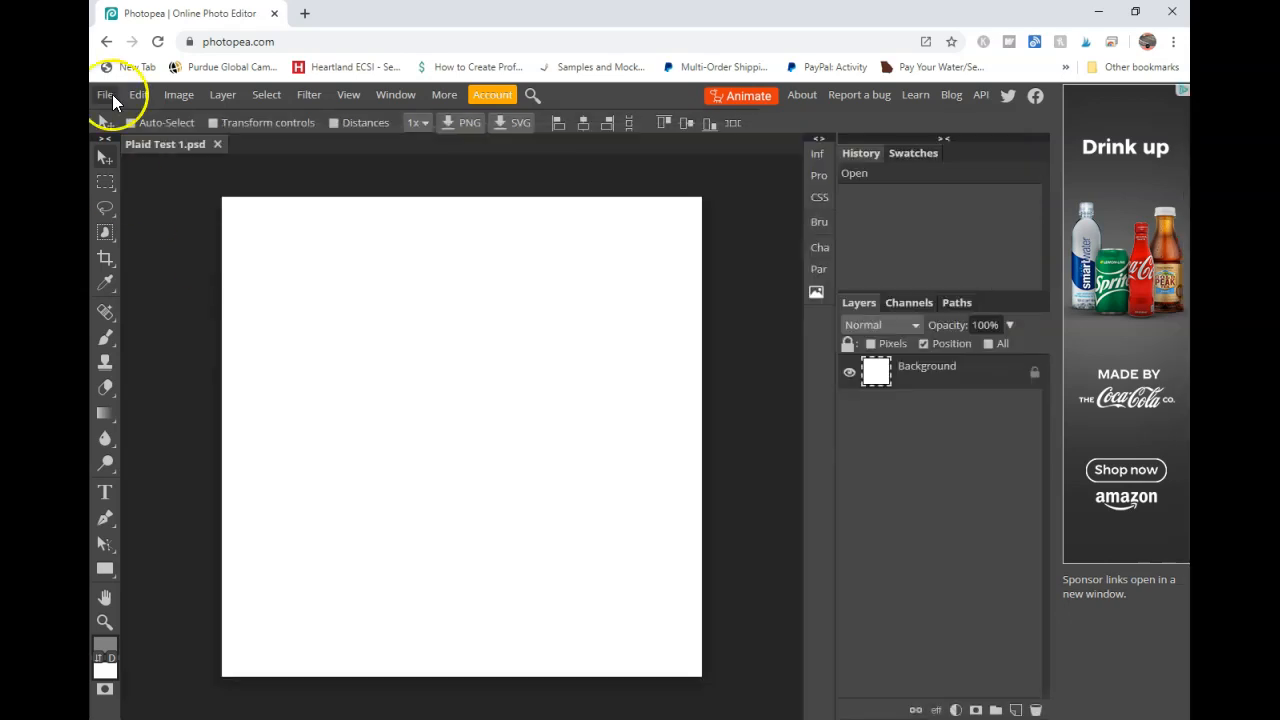
# Open the 0test image from the Buffalo Plaid folder inside the Plaid folder
pyautogui.click(105, 94)
pyautogui.click(122, 143)
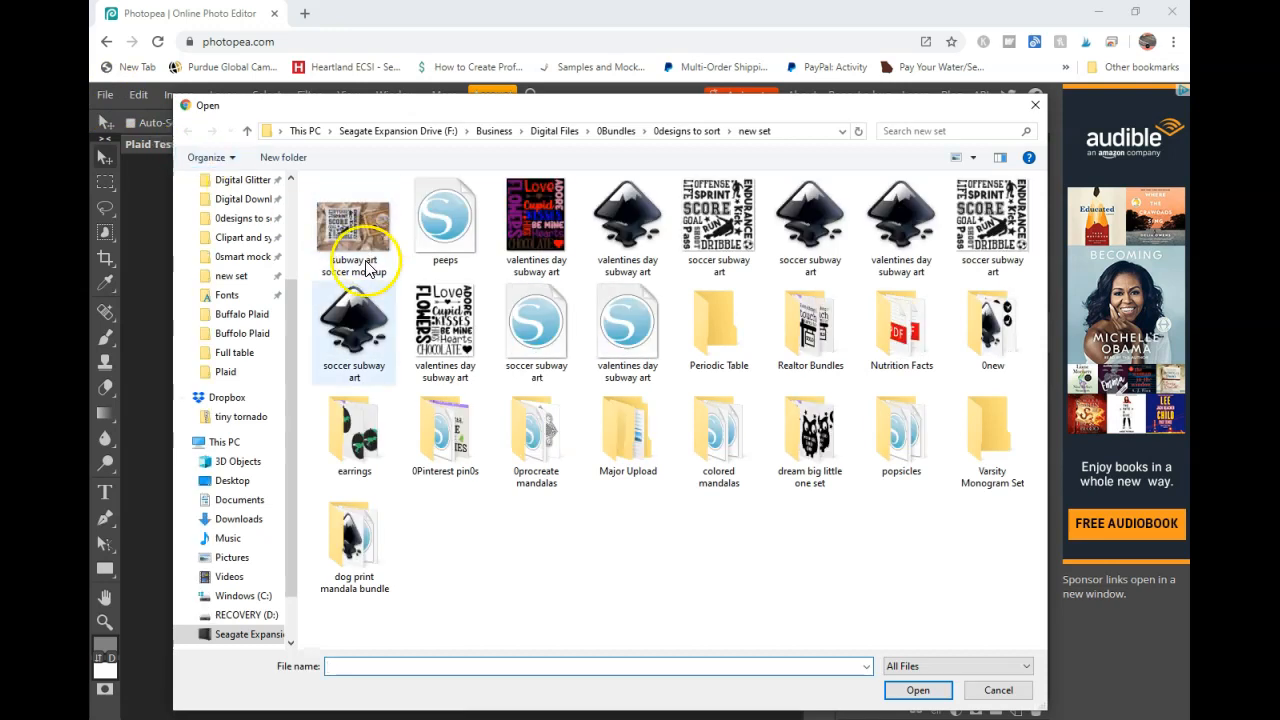
pyautogui.click(230, 372)
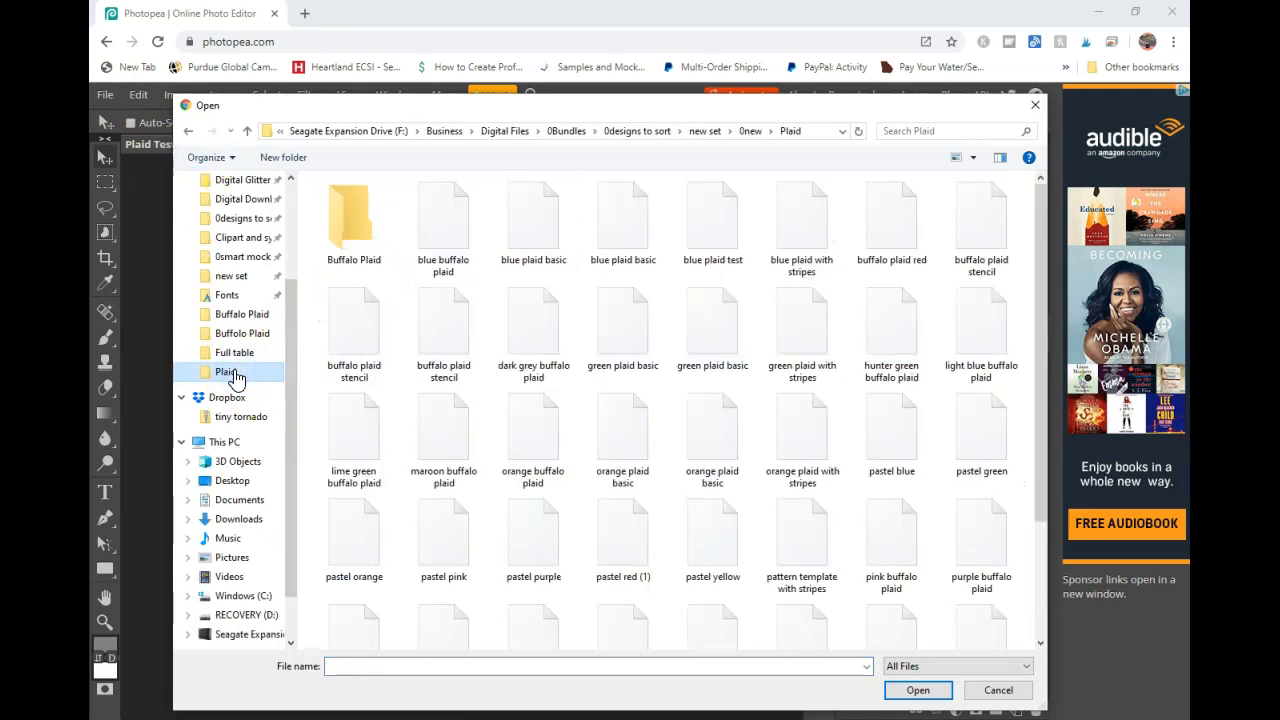
pyautogui.doubleClick(347, 209)
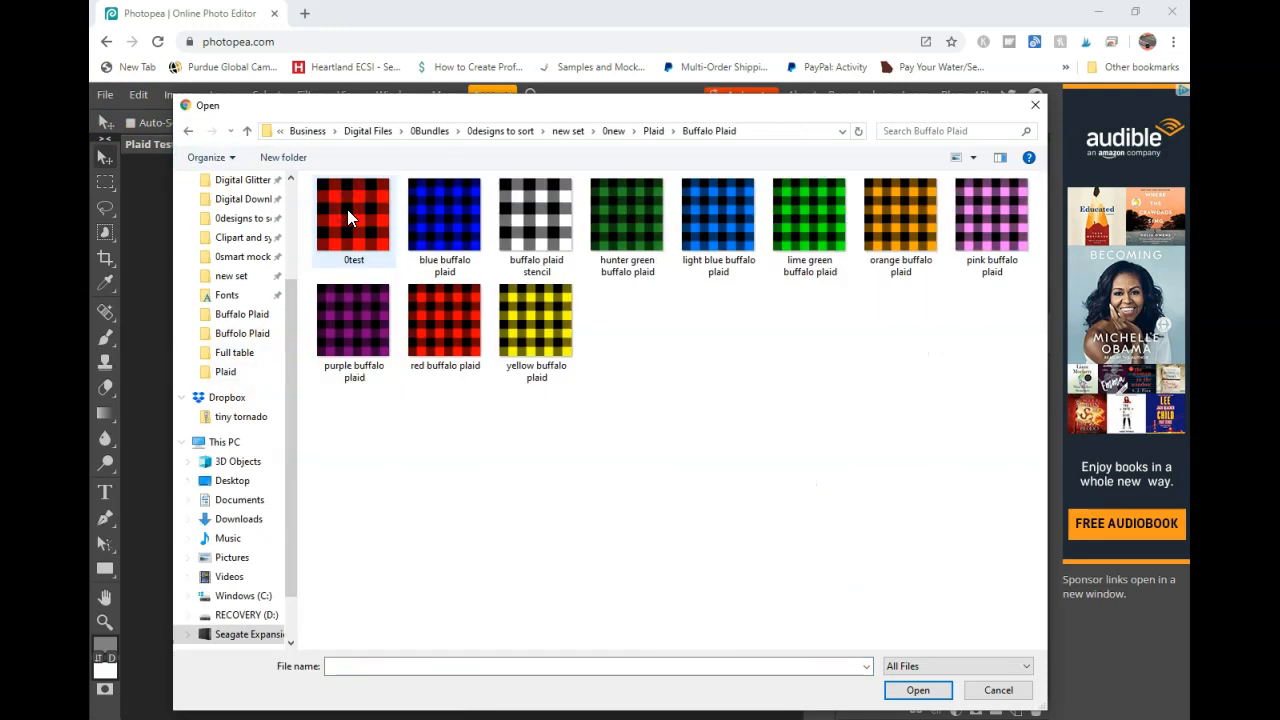
pyautogui.doubleClick(347, 209)
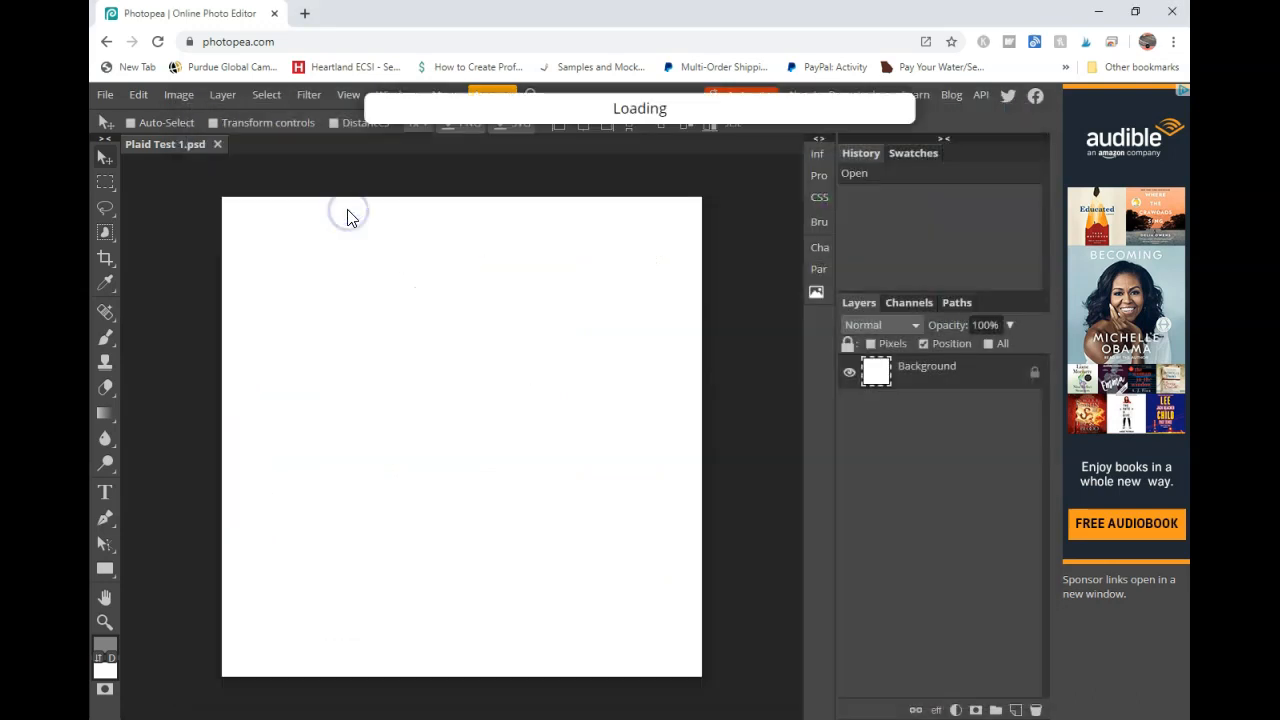
# Resize the 0test image to 1200 by 1200 px at 300 DPI
pyautogui.click(175, 94)
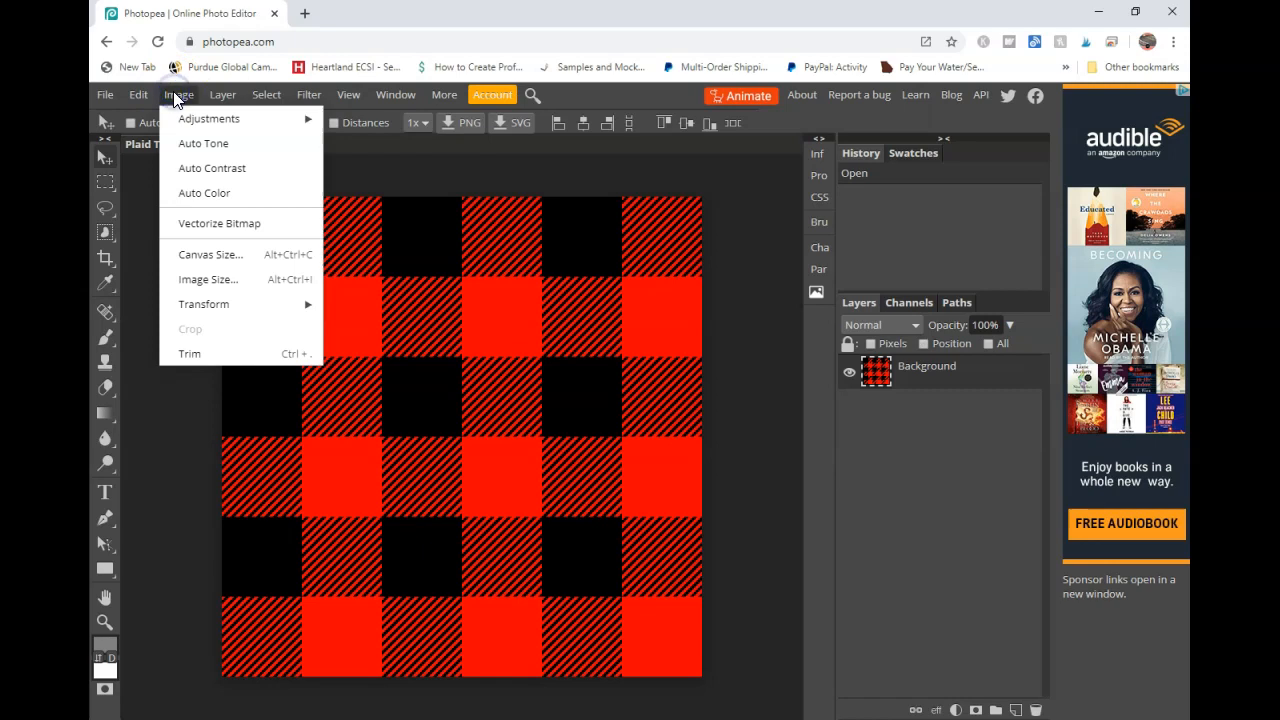
pyautogui.click(217, 282)
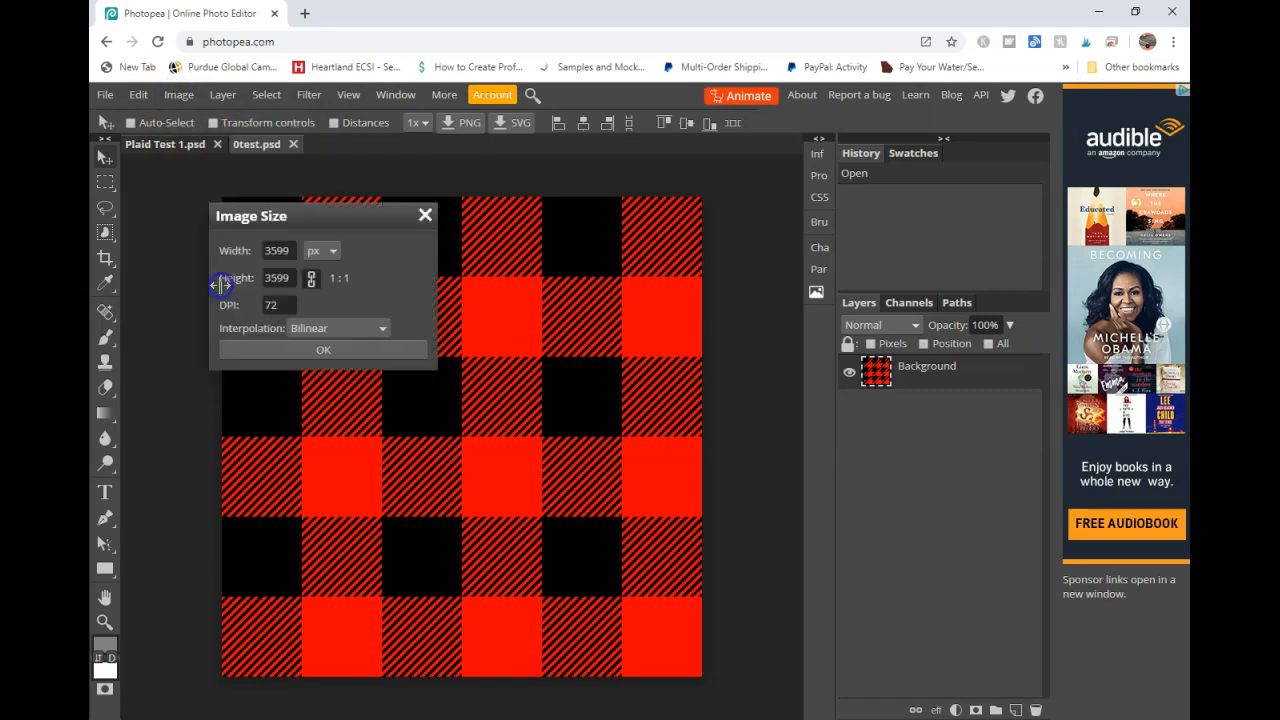
pyautogui.click(279, 251)
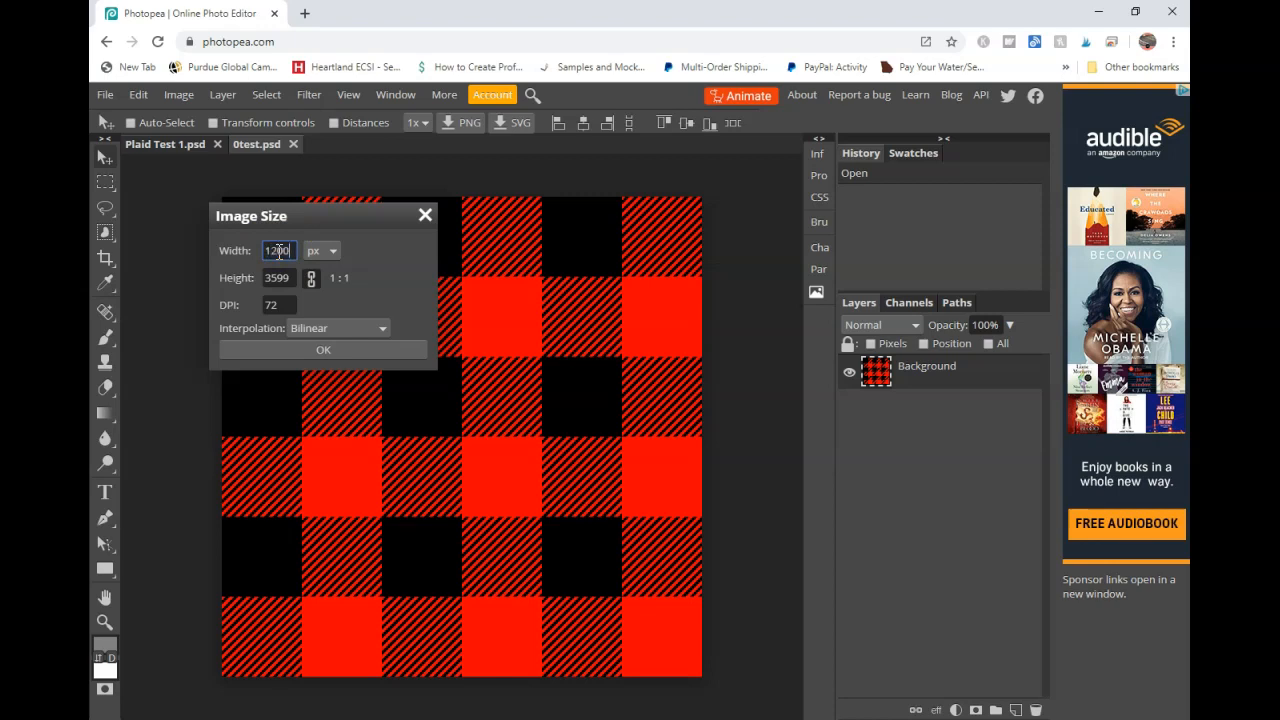
pyautogui.click(284, 305)
pyautogui.write('300')
pyautogui.press('Tab')
pyautogui.click(286, 349)
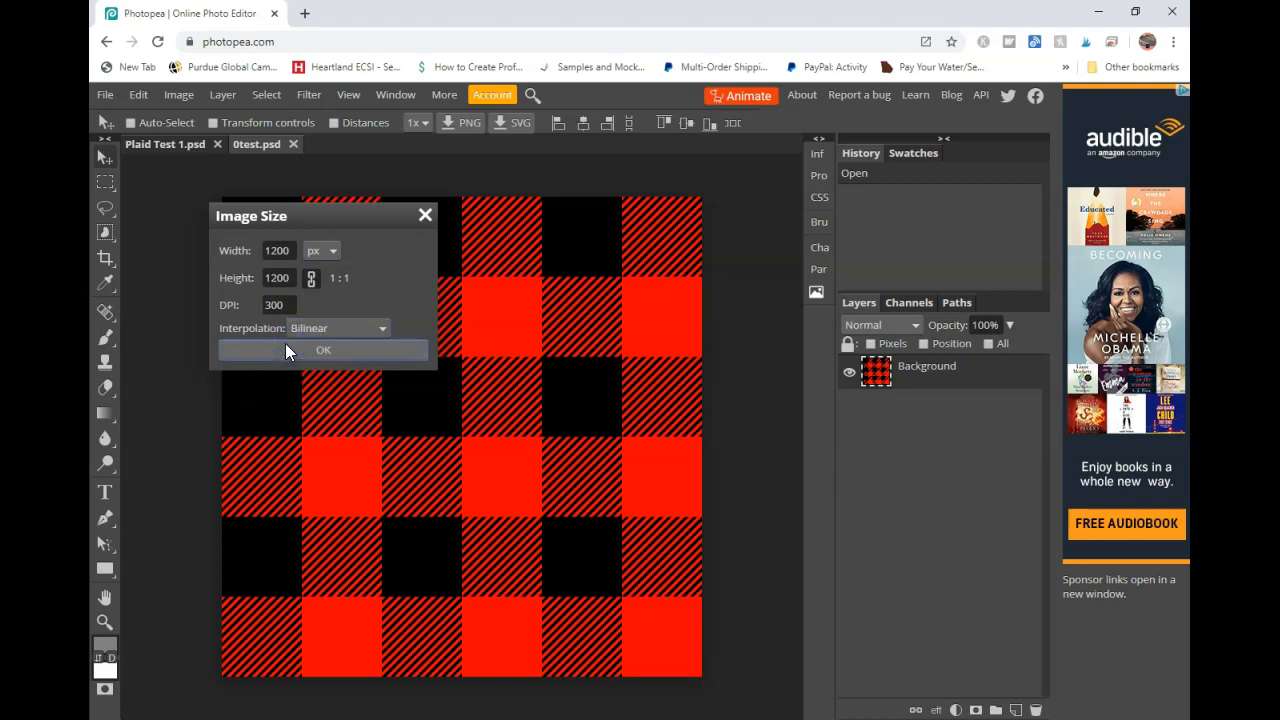
pyautogui.click(286, 350)
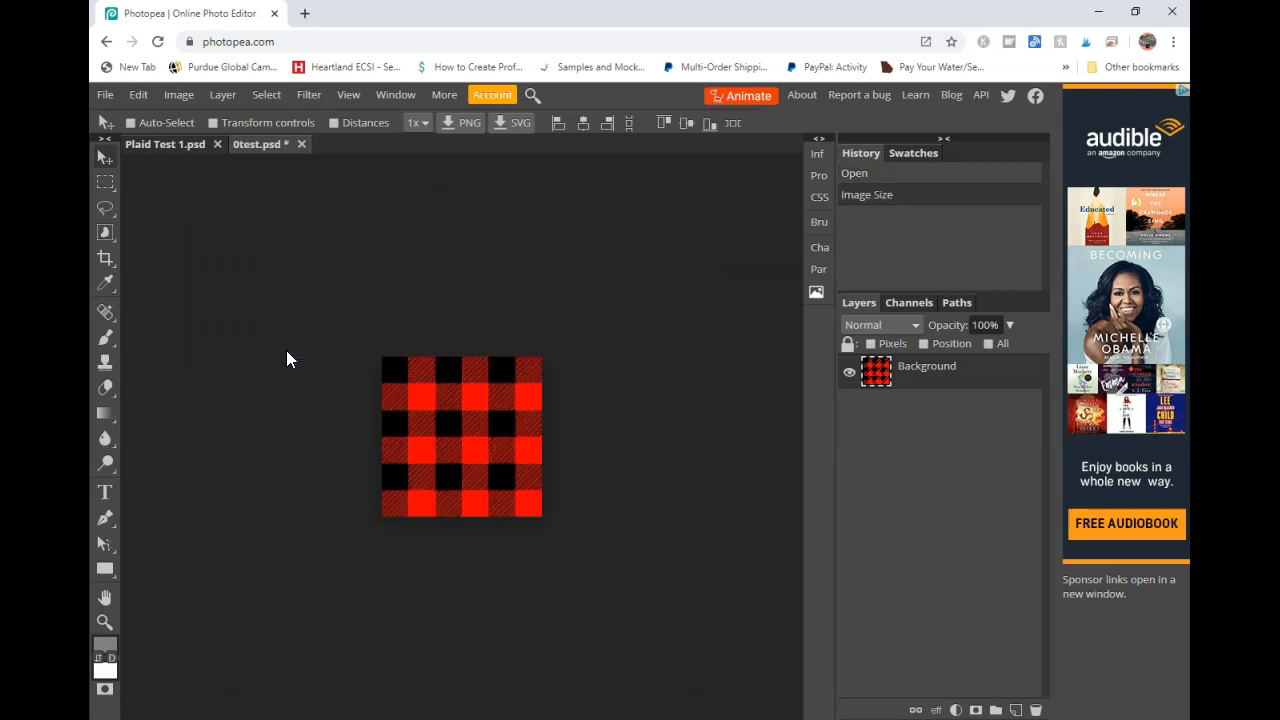
# Define the resized 0test plaid image as a new pattern
pyautogui.click(140, 95)
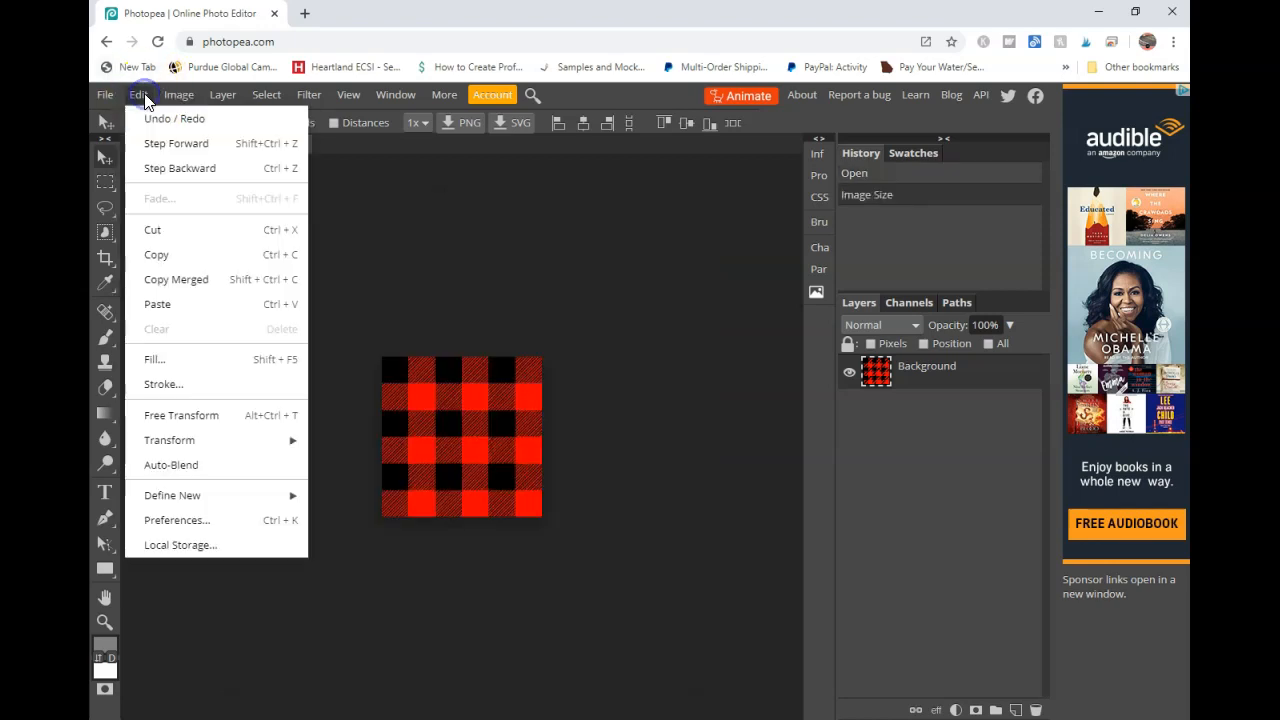
pyautogui.moveTo(222, 498)
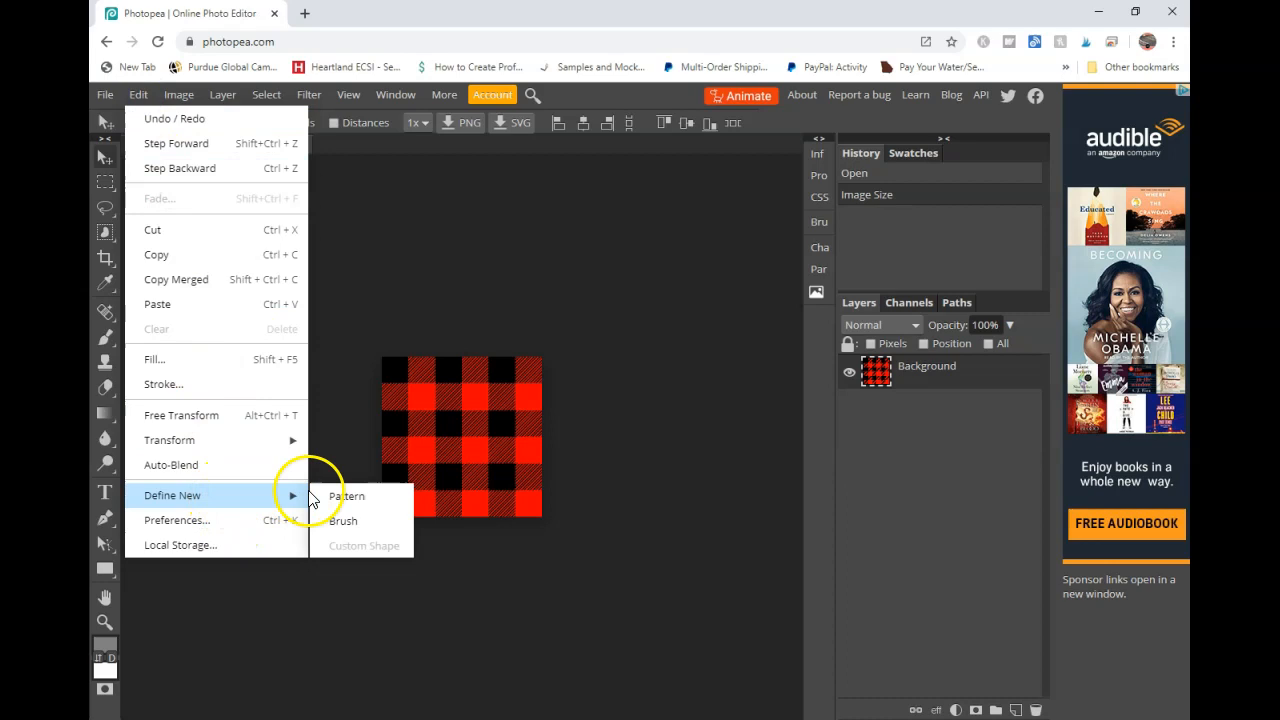
pyautogui.click(345, 495)
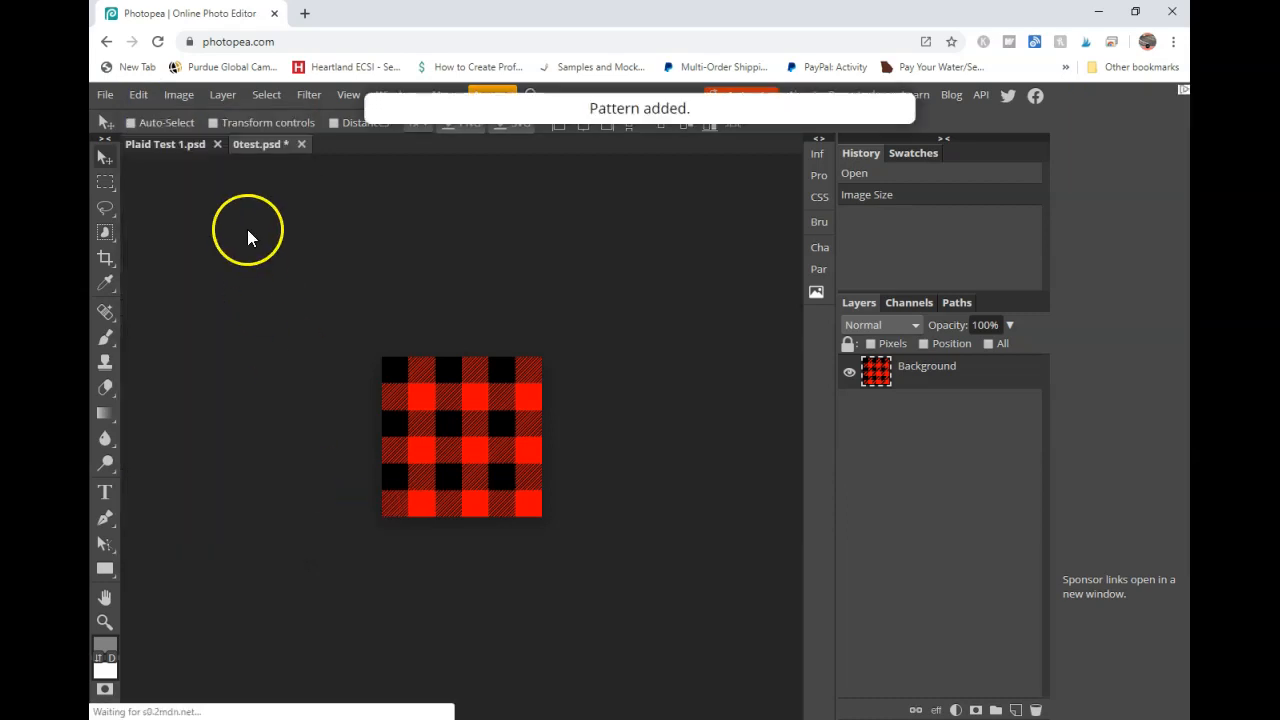
# Apply a Pattern Overlay to the Background layer of Plaid Test 1 using the red and black plaid pattern
pyautogui.click(188, 144)
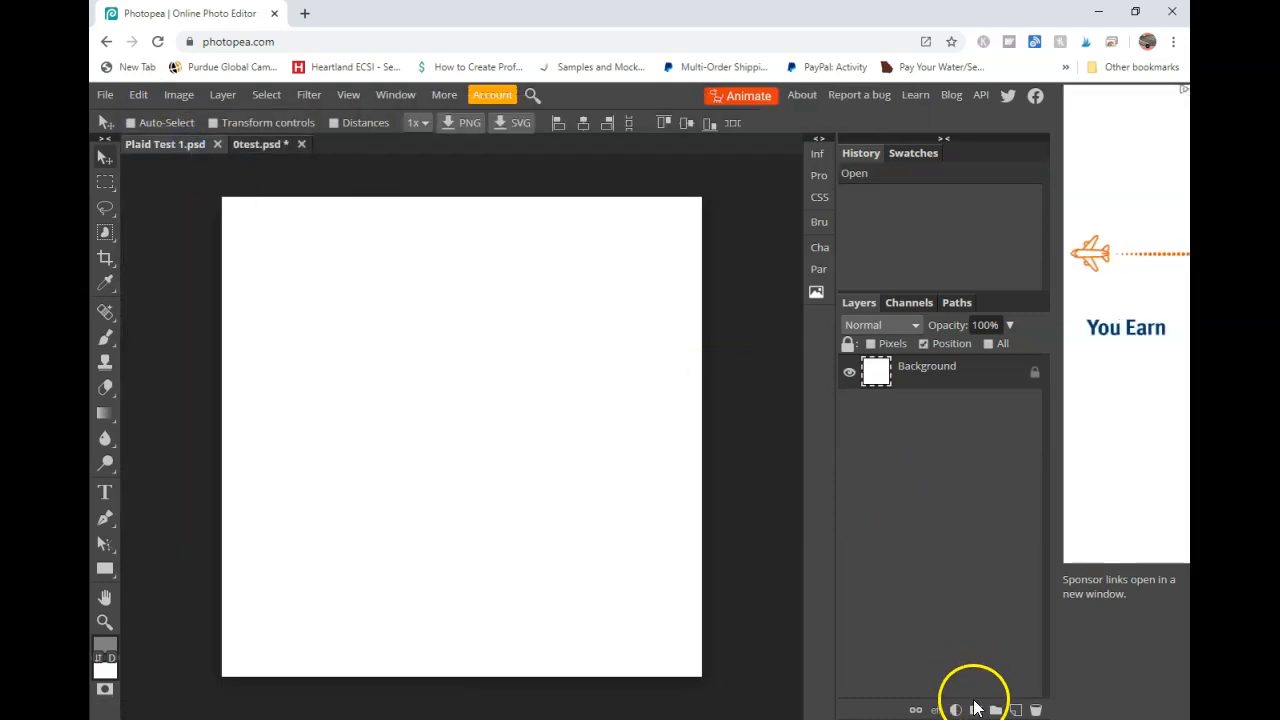
pyautogui.click(936, 709)
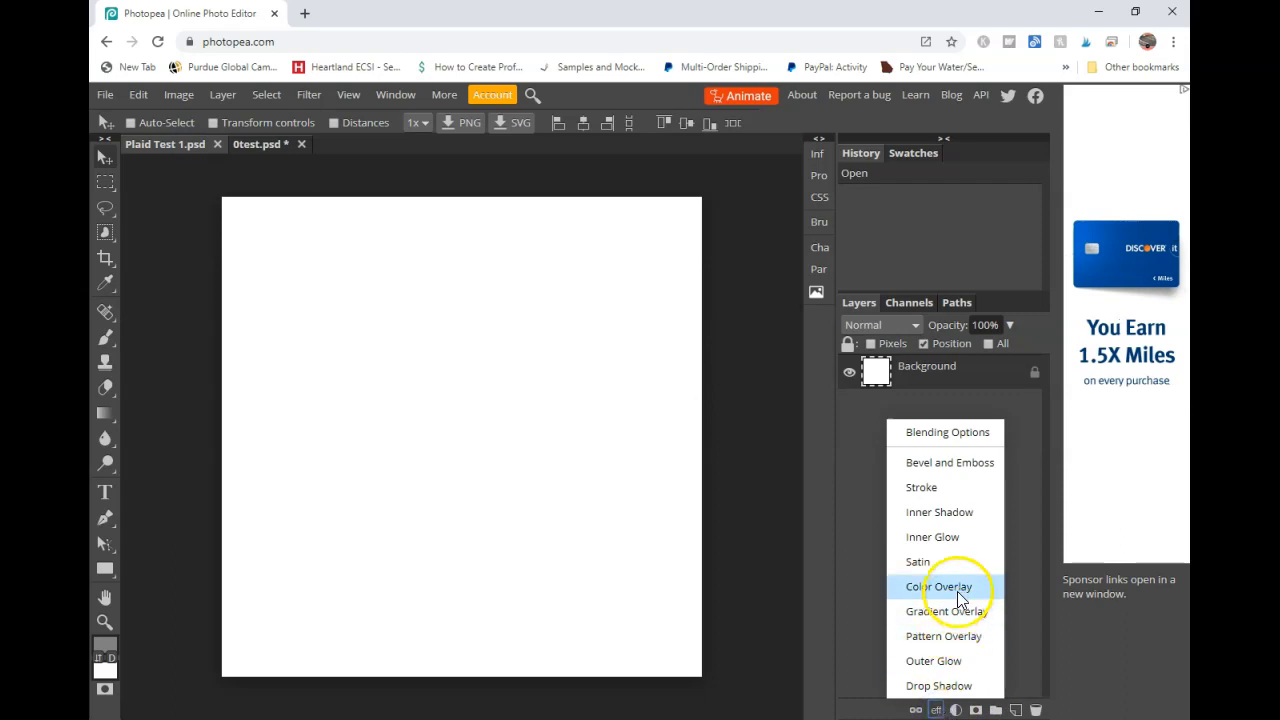
pyautogui.click(937, 639)
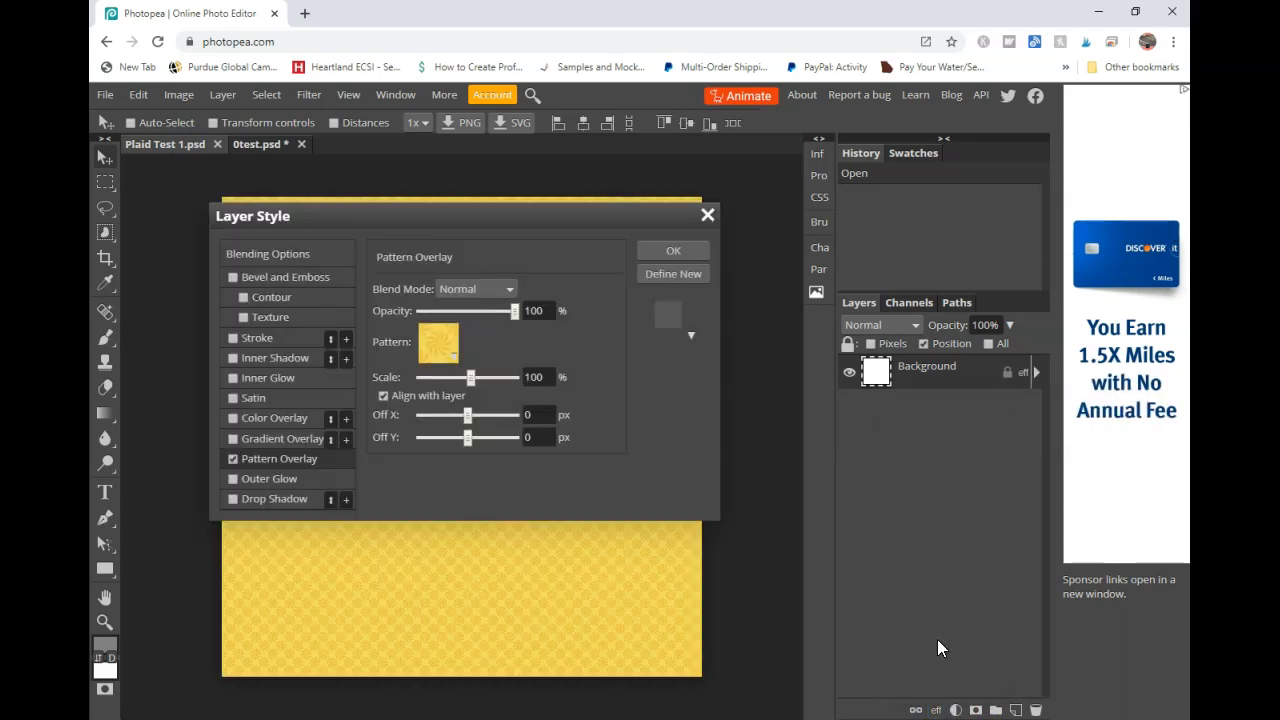
pyautogui.click(451, 345)
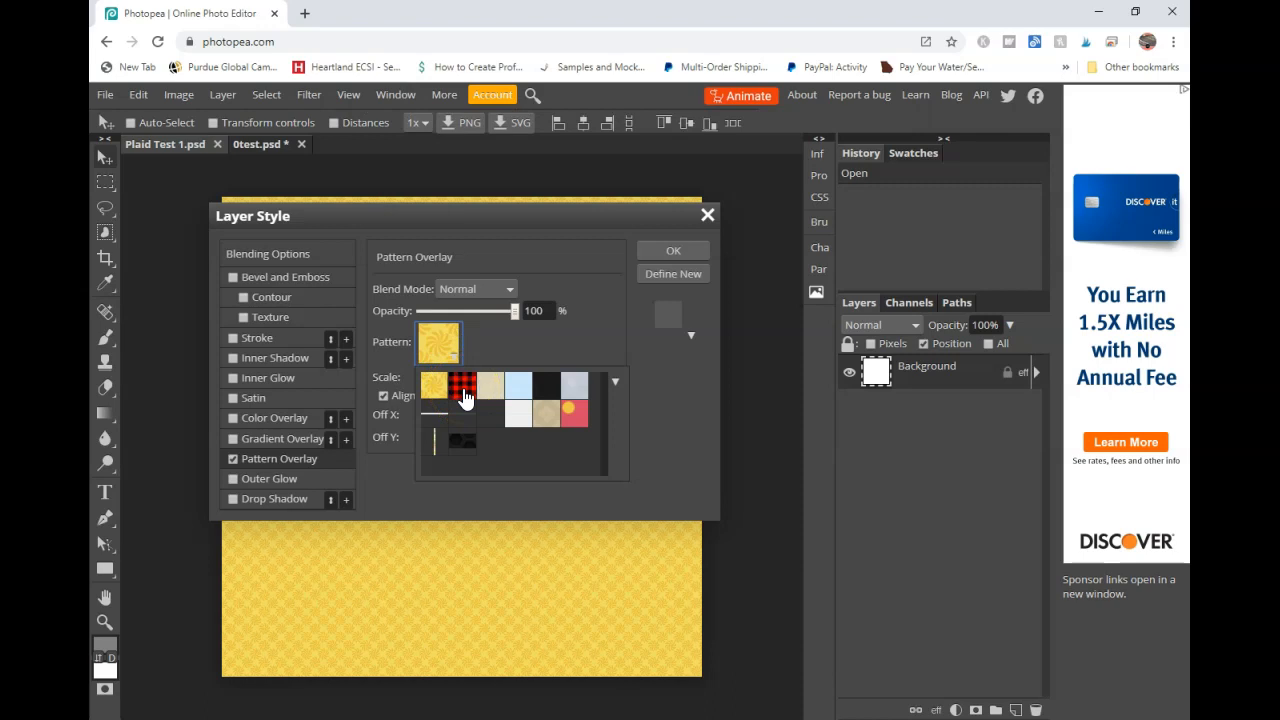
pyautogui.click(463, 390)
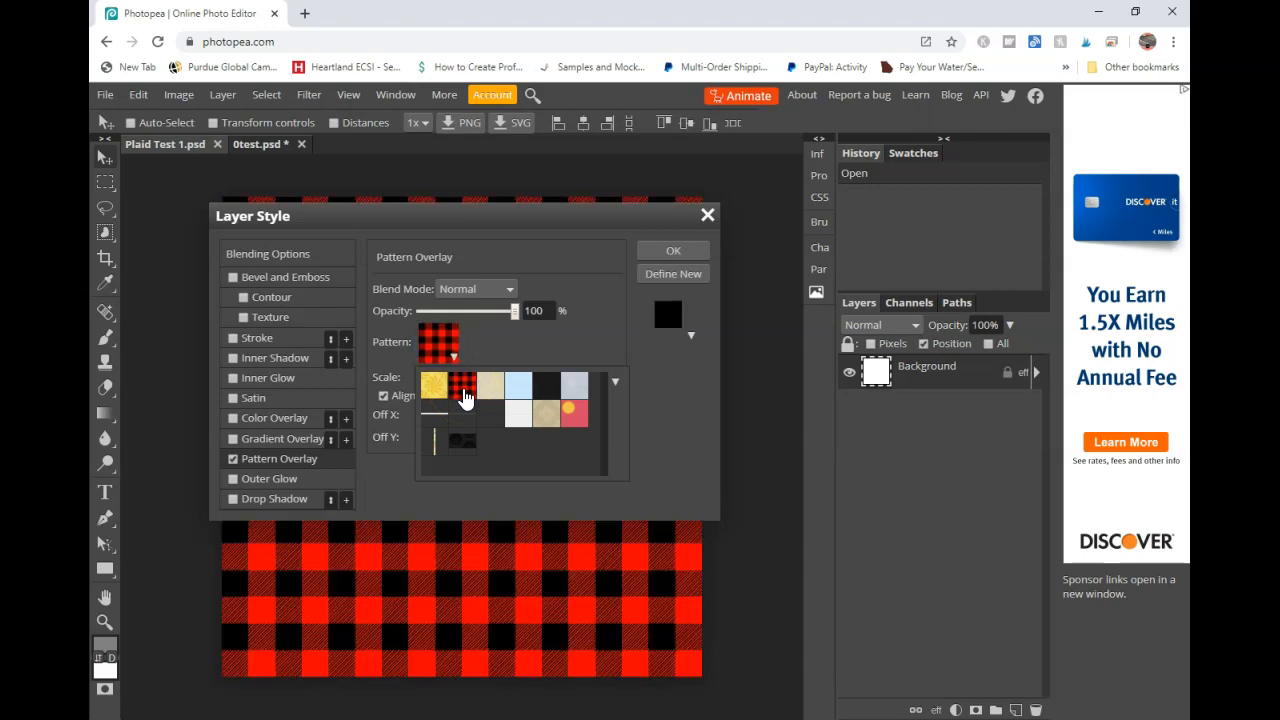
pyautogui.click(658, 258)
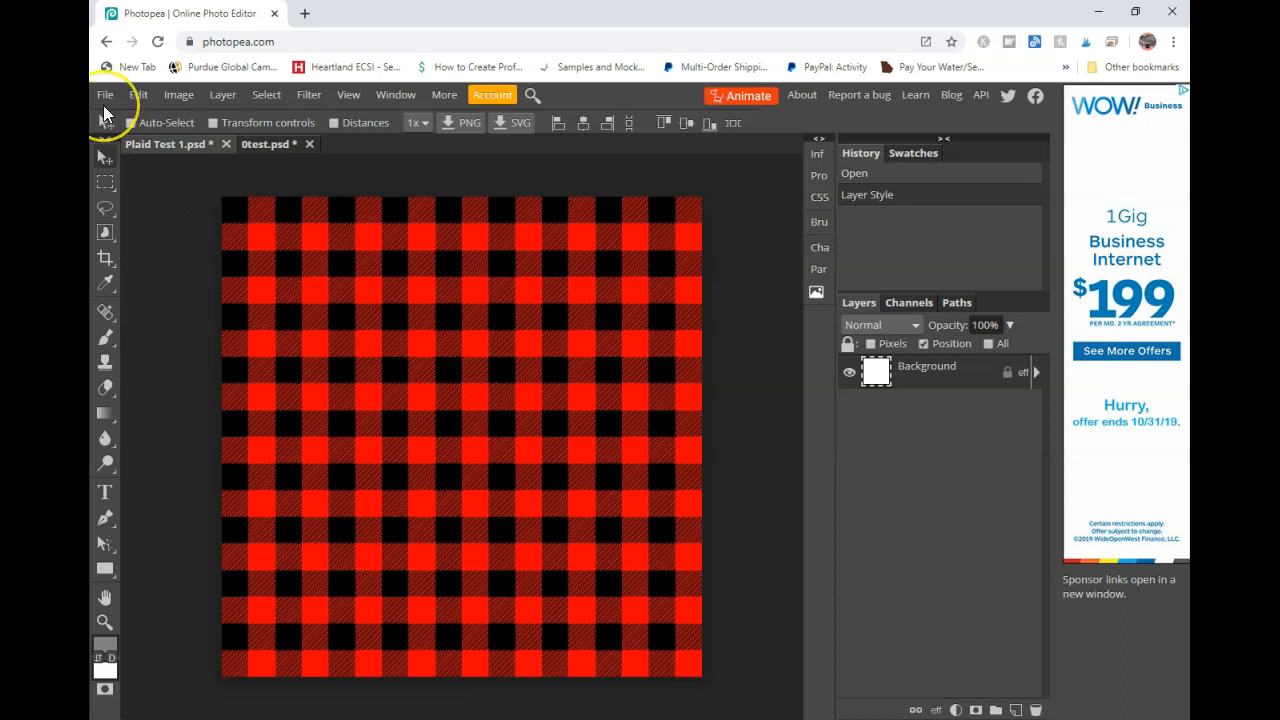
# Switch to Silhouette Studio and delete the red background square behind the black plaid in Untitled-12
pyautogui.rightClick(105, 387)
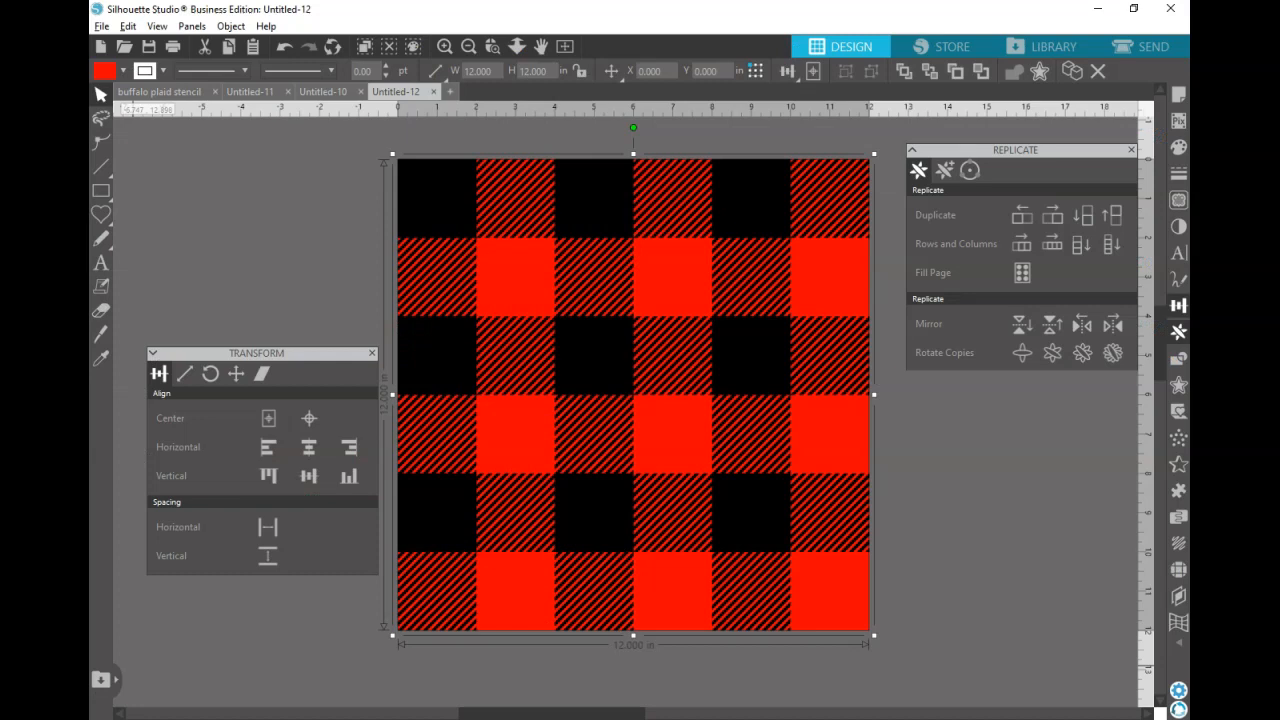
pyautogui.click(319, 90)
pyautogui.click(386, 92)
pyautogui.click(492, 291)
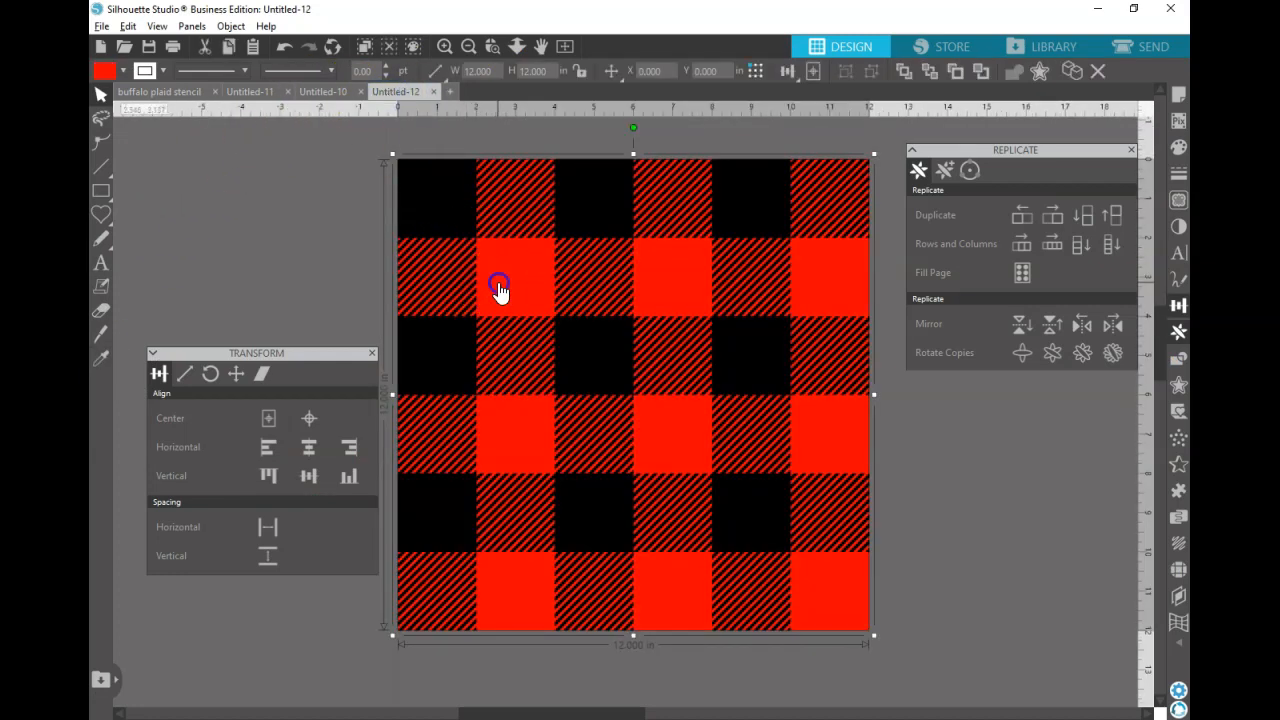
pyautogui.press('Delete')
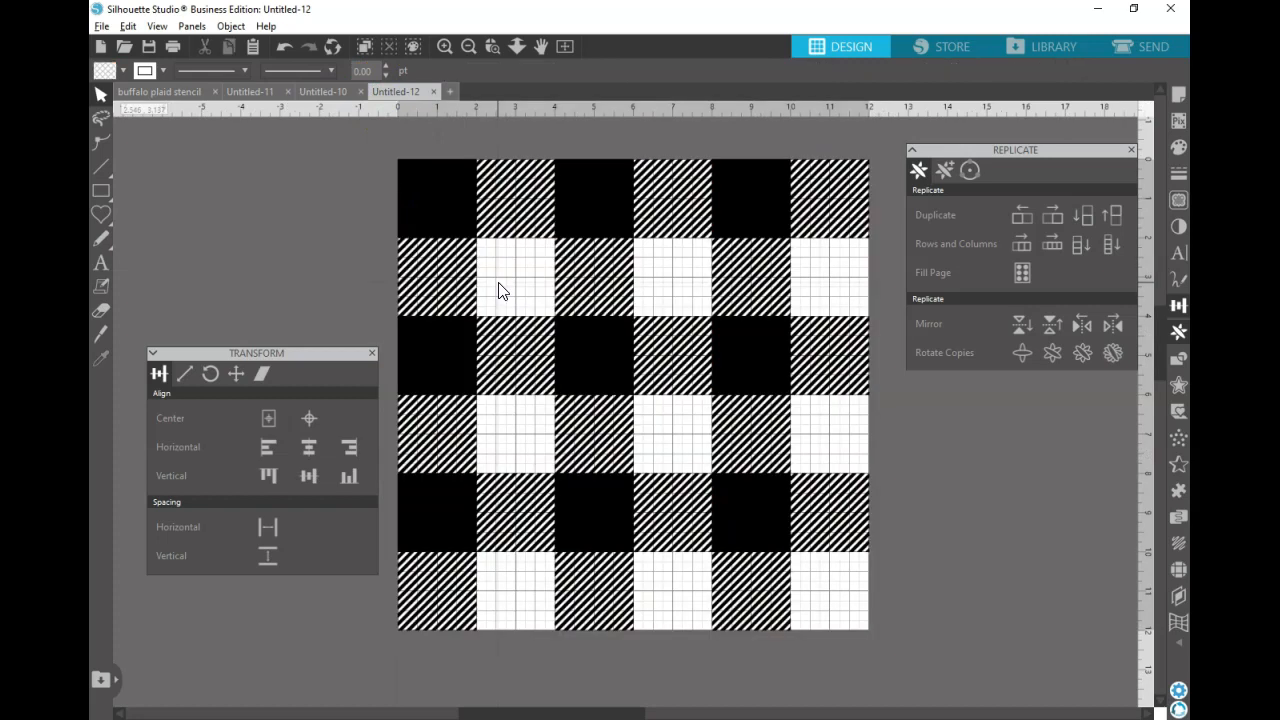
pyautogui.click(571, 208)
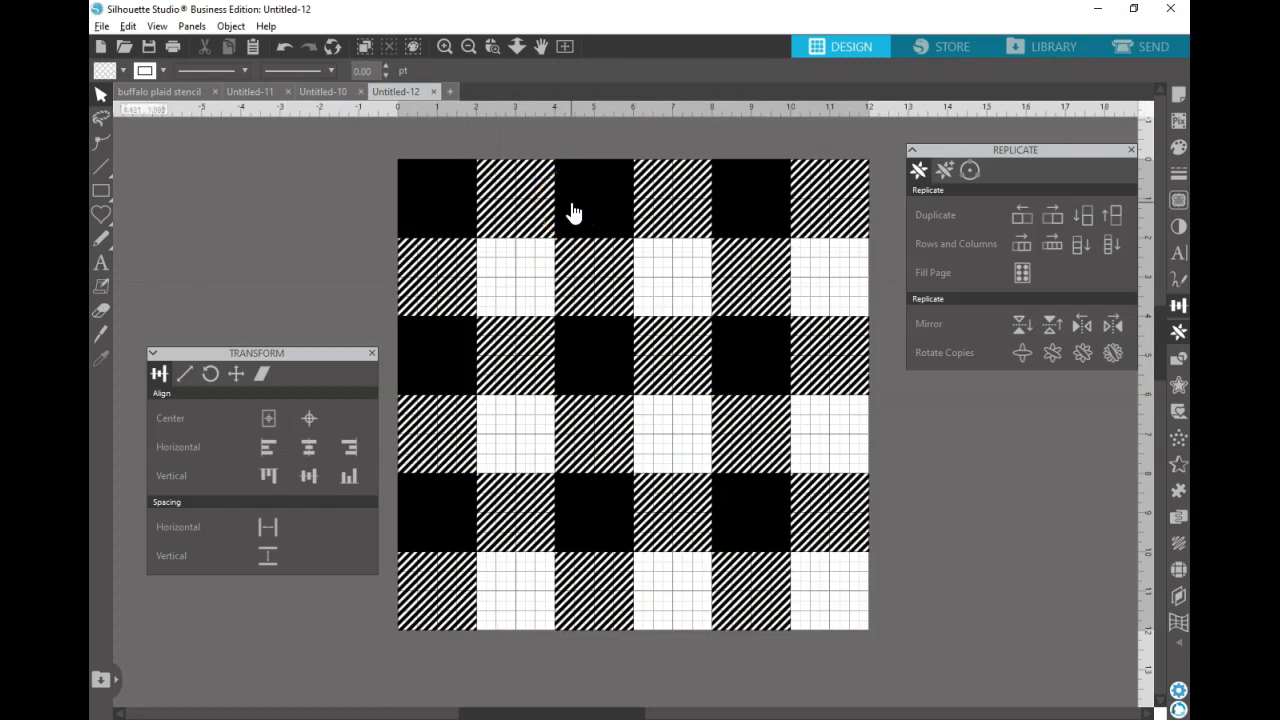
pyautogui.click(102, 27)
pyautogui.moveTo(163, 177)
pyautogui.click(306, 175)
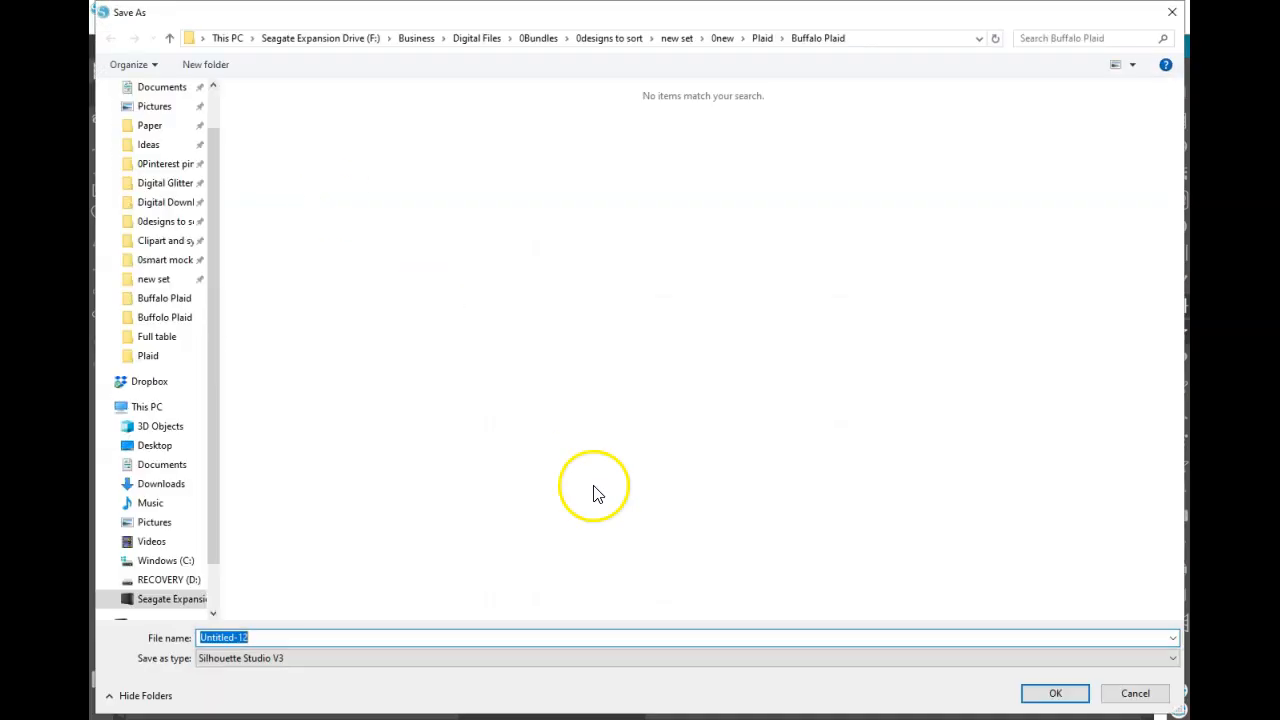
pyautogui.click(350, 660)
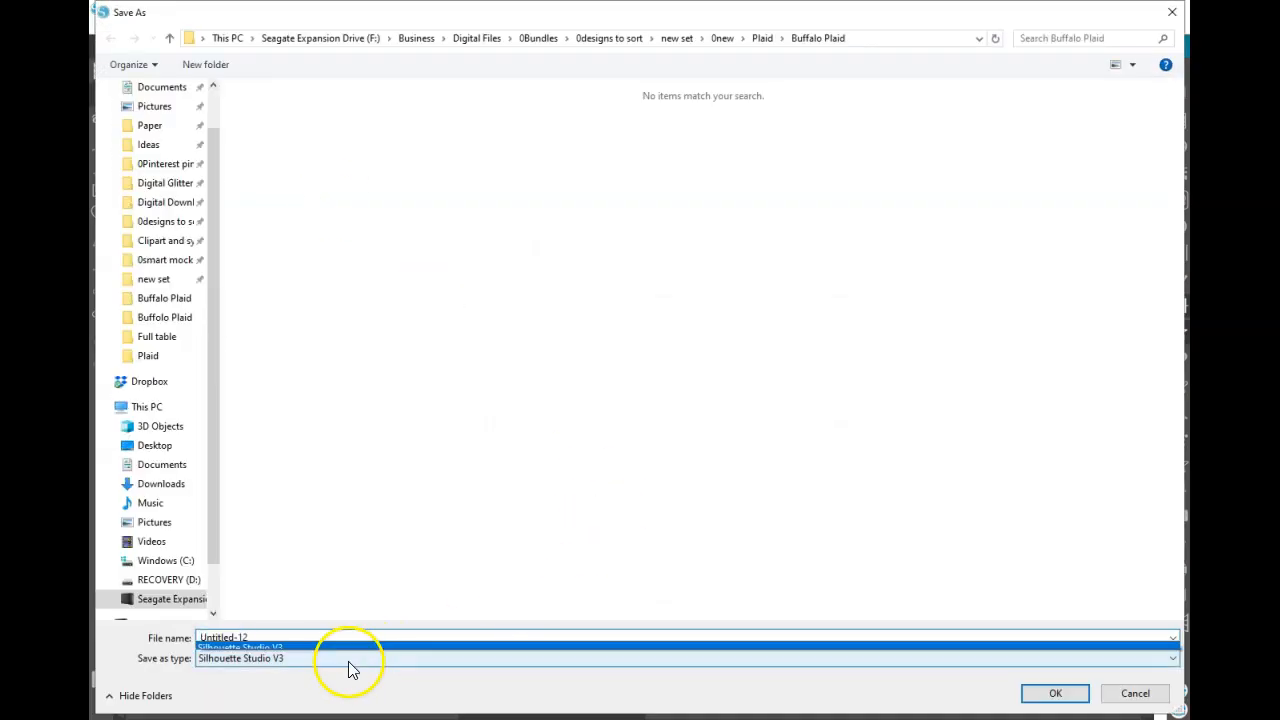
pyautogui.click(277, 606)
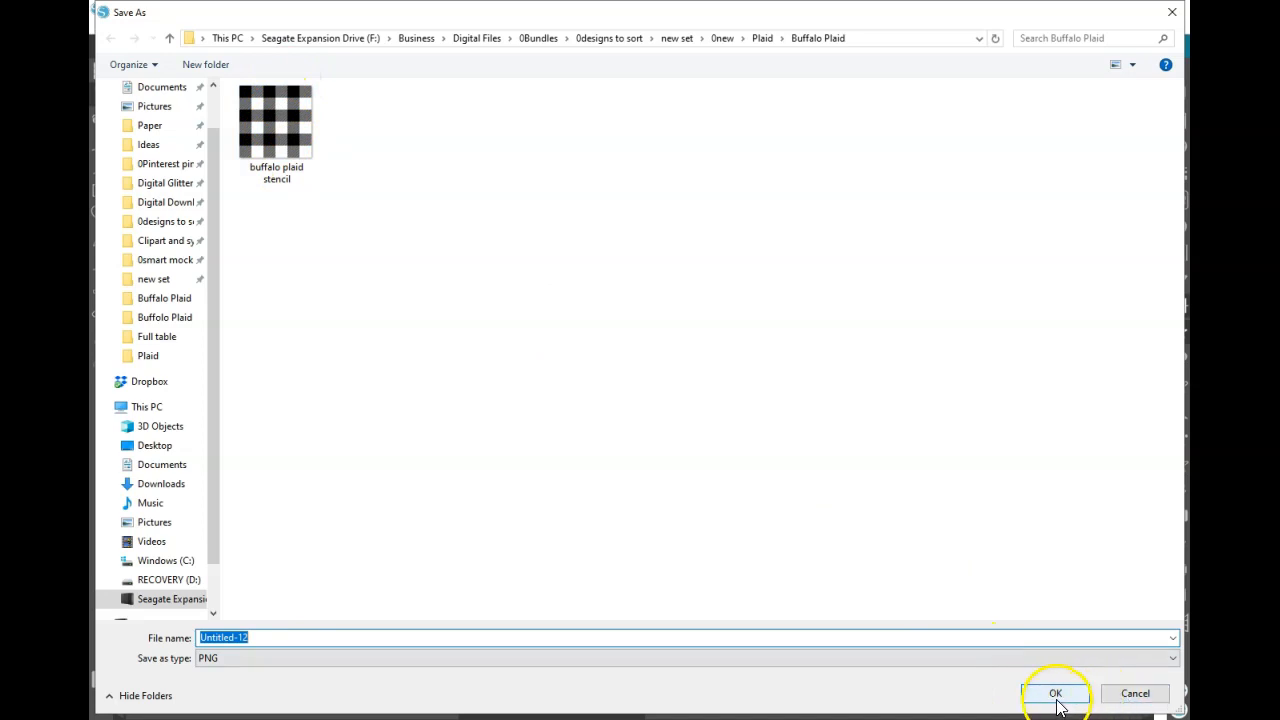
pyautogui.click(1130, 694)
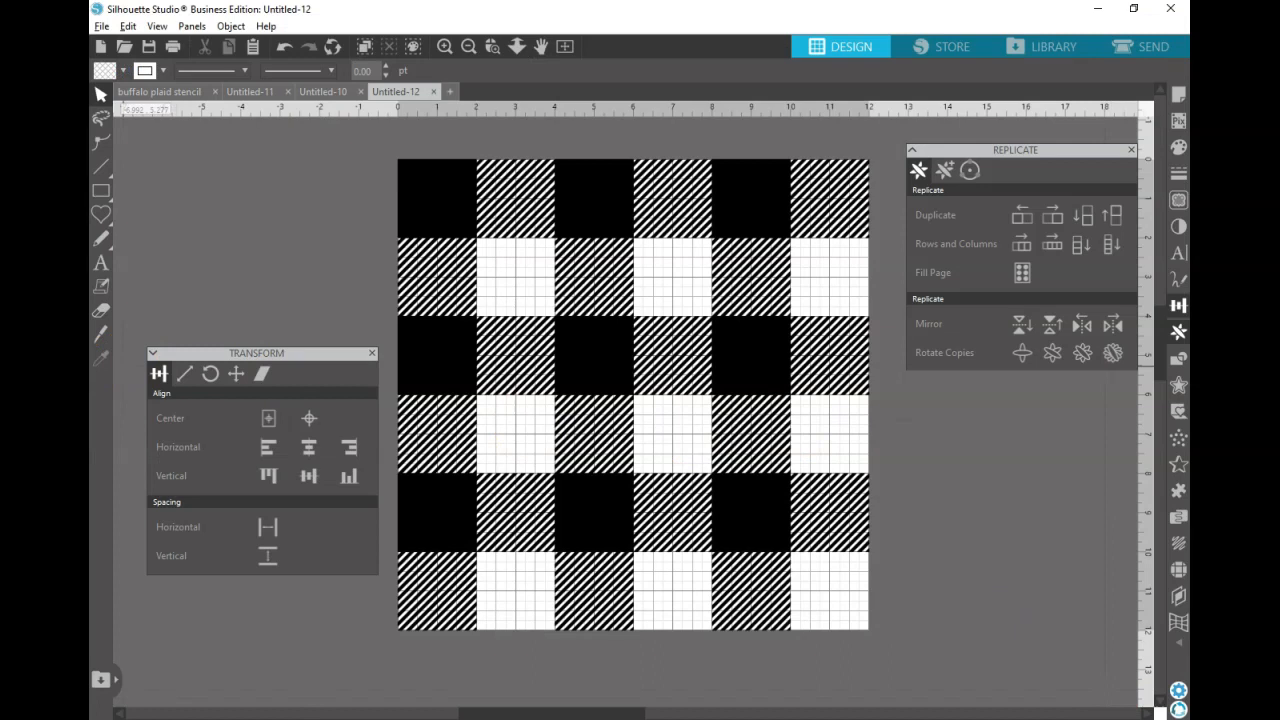
# Switch back to Photopea and undo the pattern overlay in Plaid Test 1
pyautogui.click(152, 274)
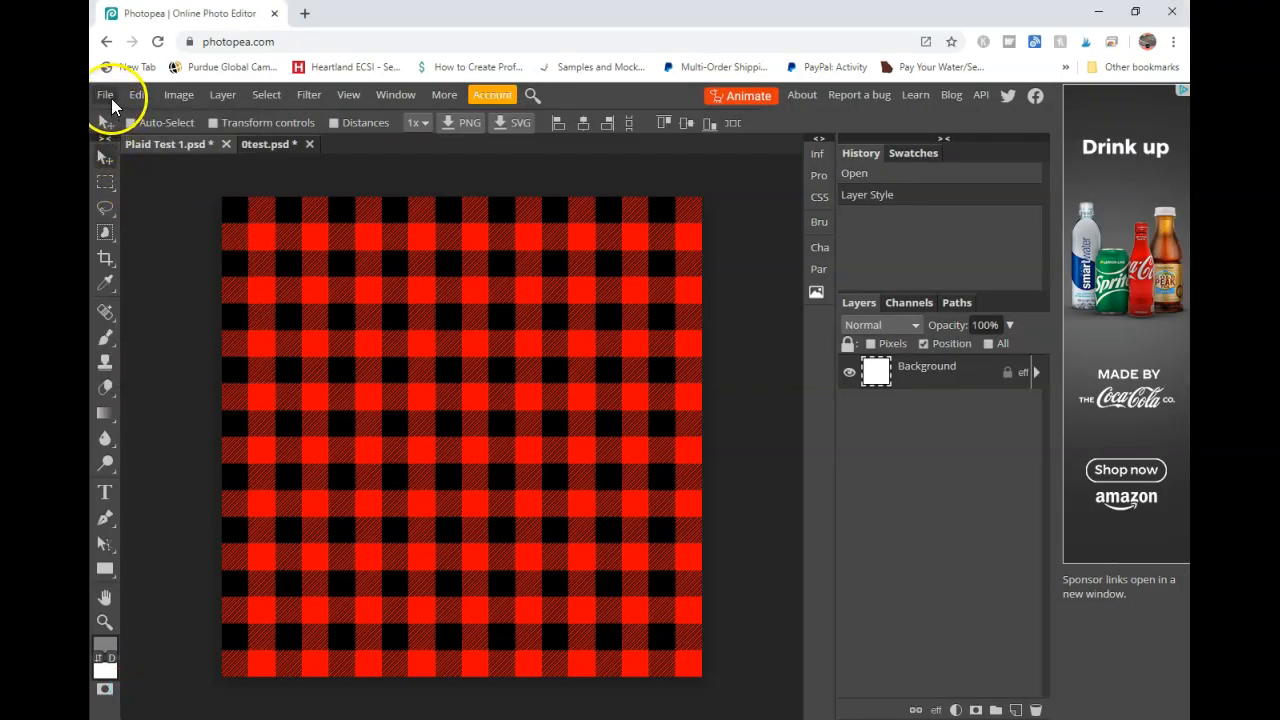
pyautogui.click(138, 95)
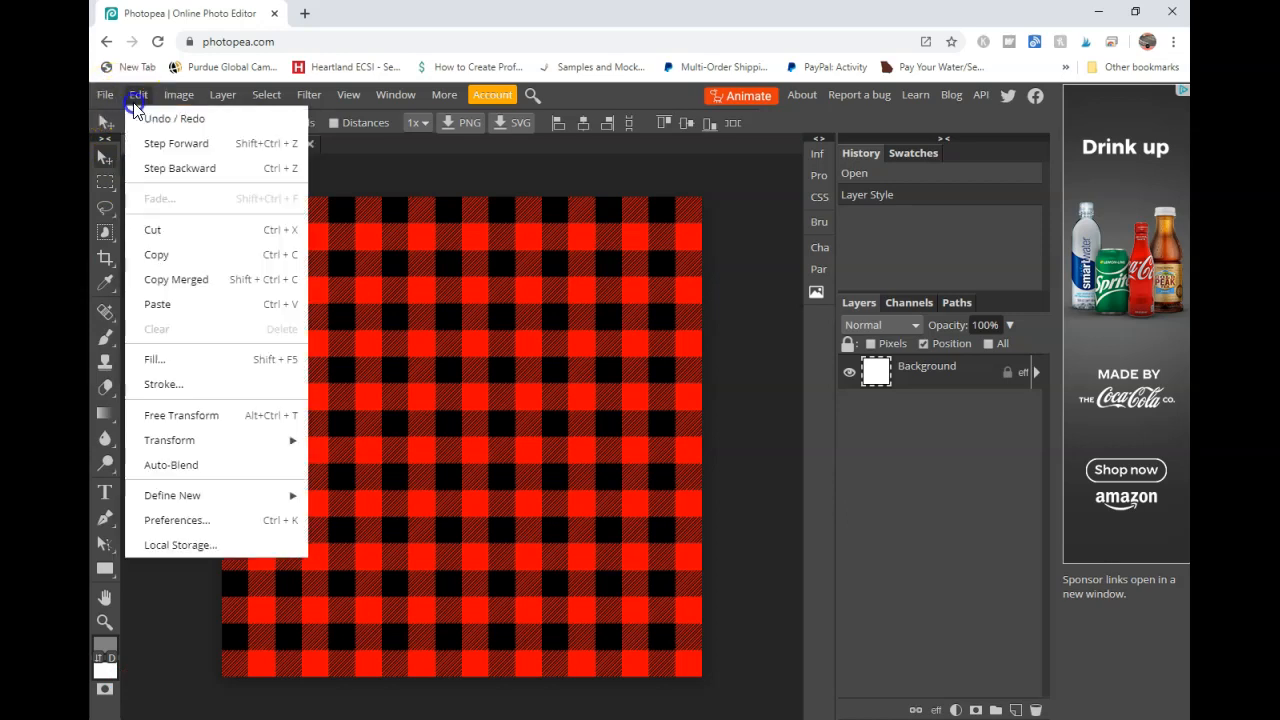
pyautogui.click(147, 119)
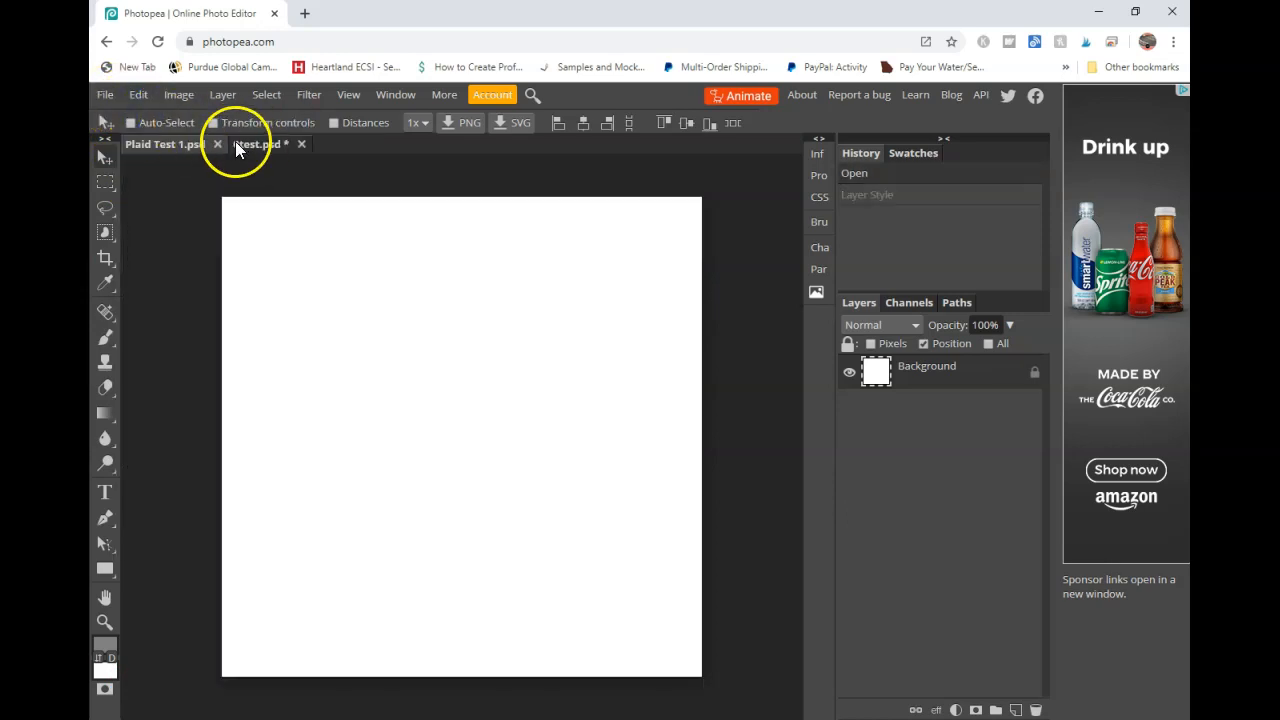
# Open the buffalo plaid stencil image from the Buffalo Plaid folder
pyautogui.click(106, 95)
pyautogui.click(127, 142)
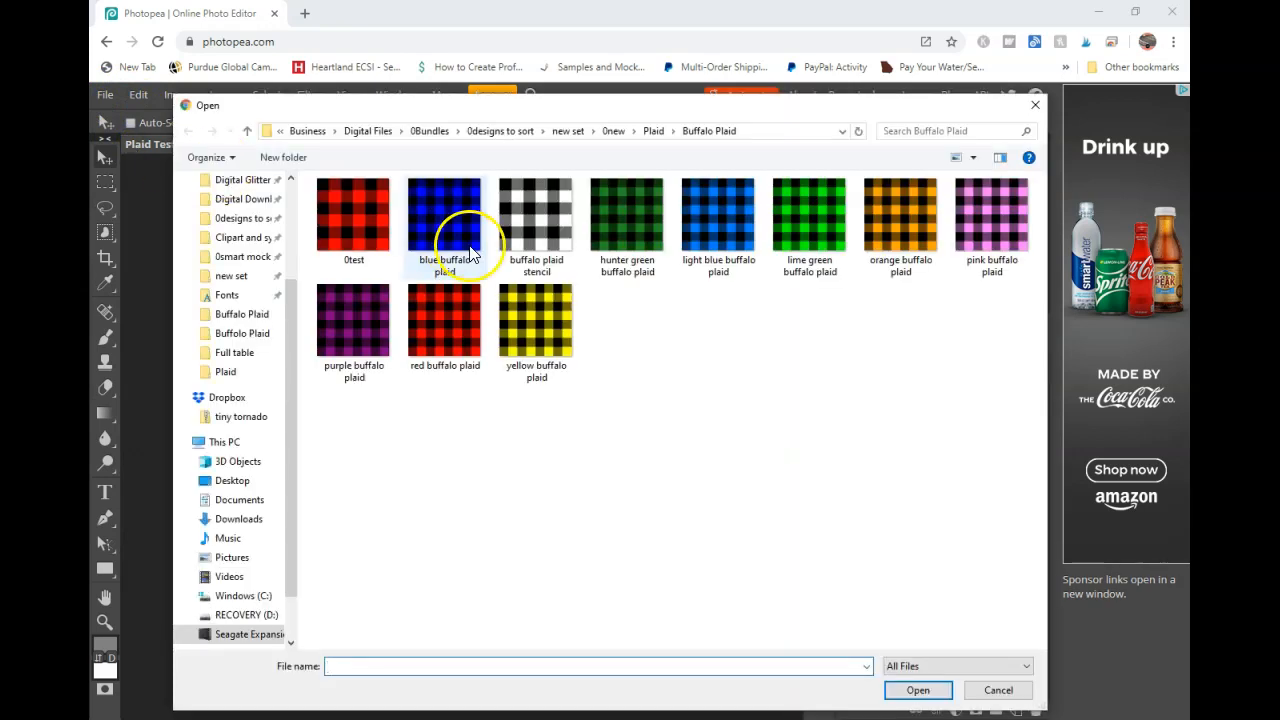
pyautogui.doubleClick(545, 238)
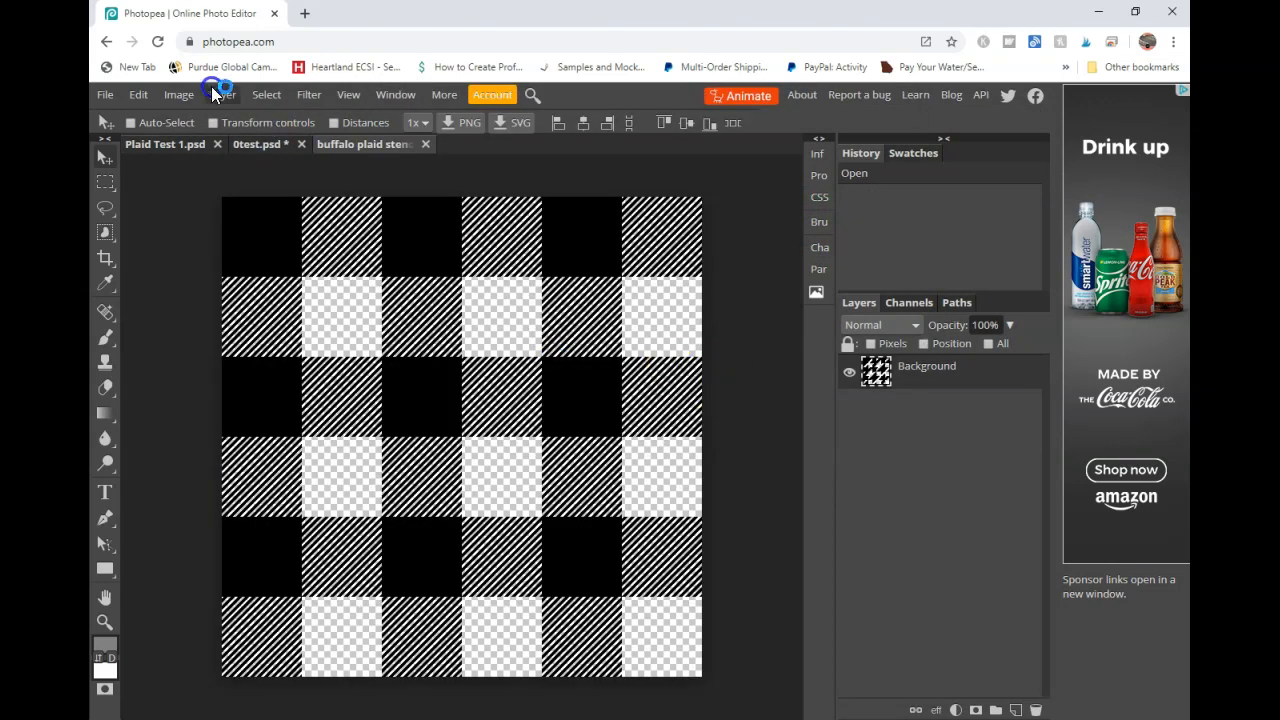
# Resize the buffalo plaid stencil image to 1800 by 1800 px at 300 DPI
pyautogui.click(180, 94)
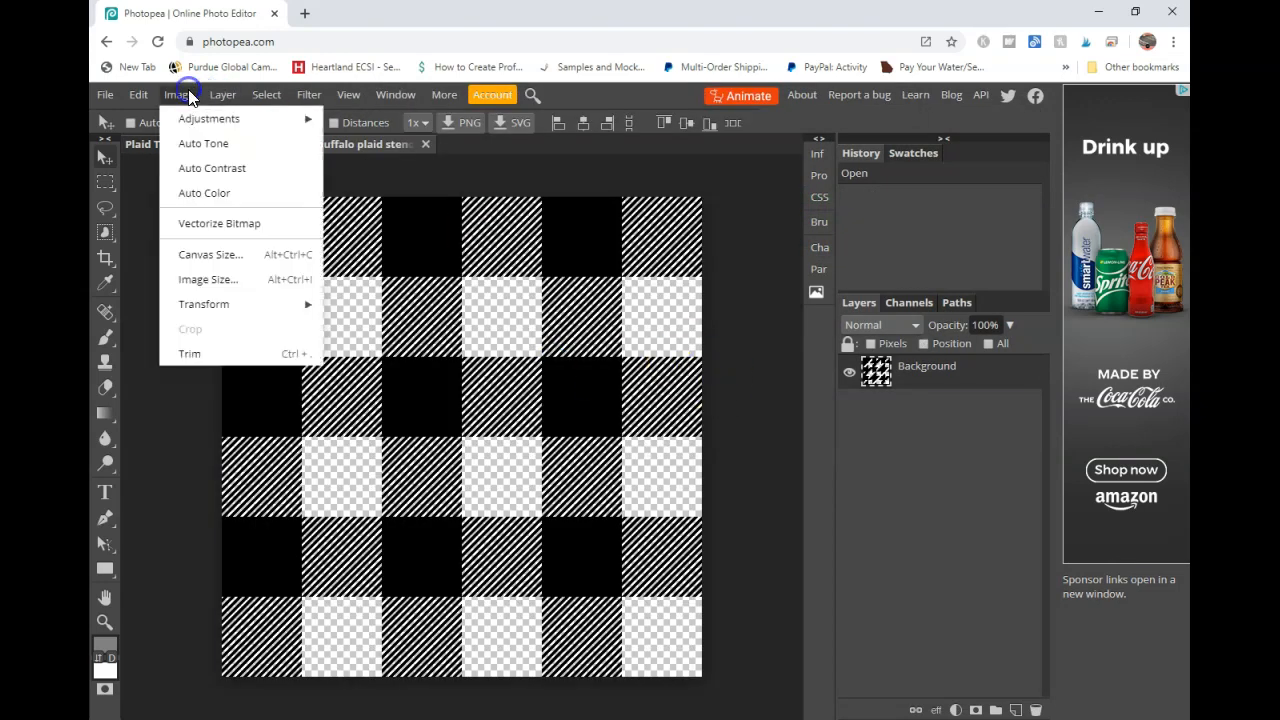
pyautogui.click(210, 279)
pyautogui.doubleClick(276, 251)
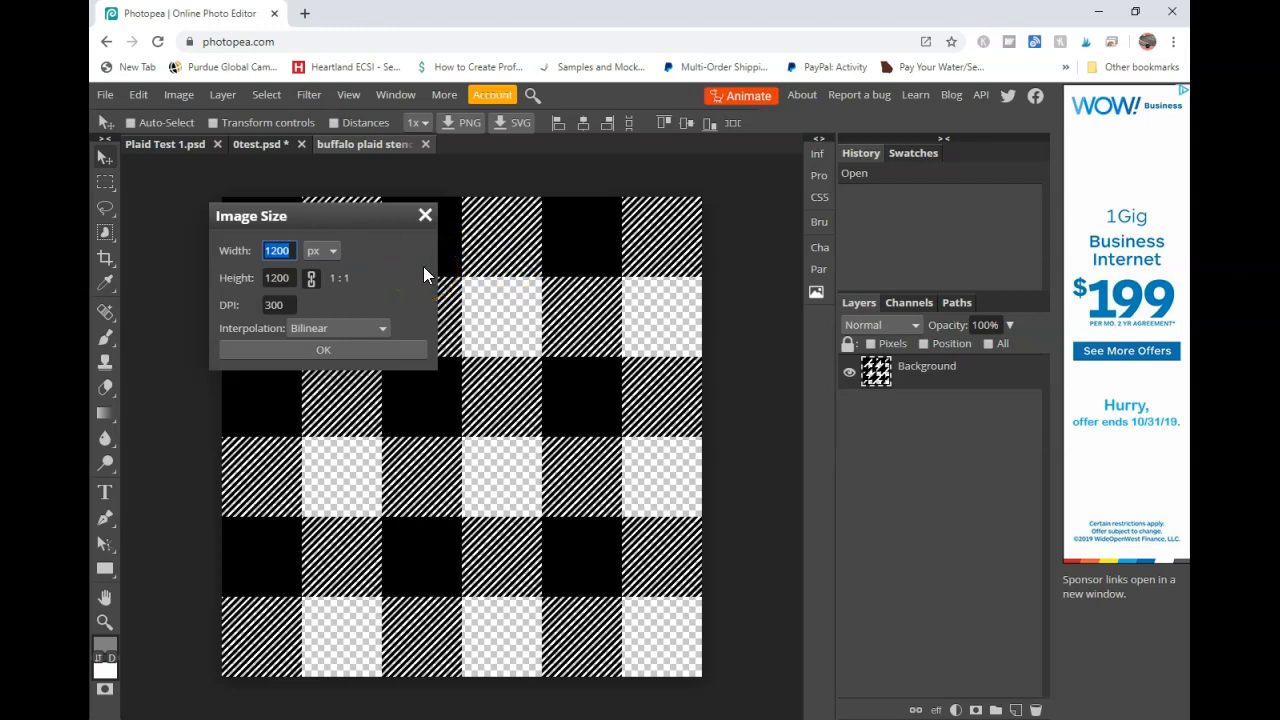
pyautogui.write('1800')
pyautogui.press('Tab')
pyautogui.click(342, 349)
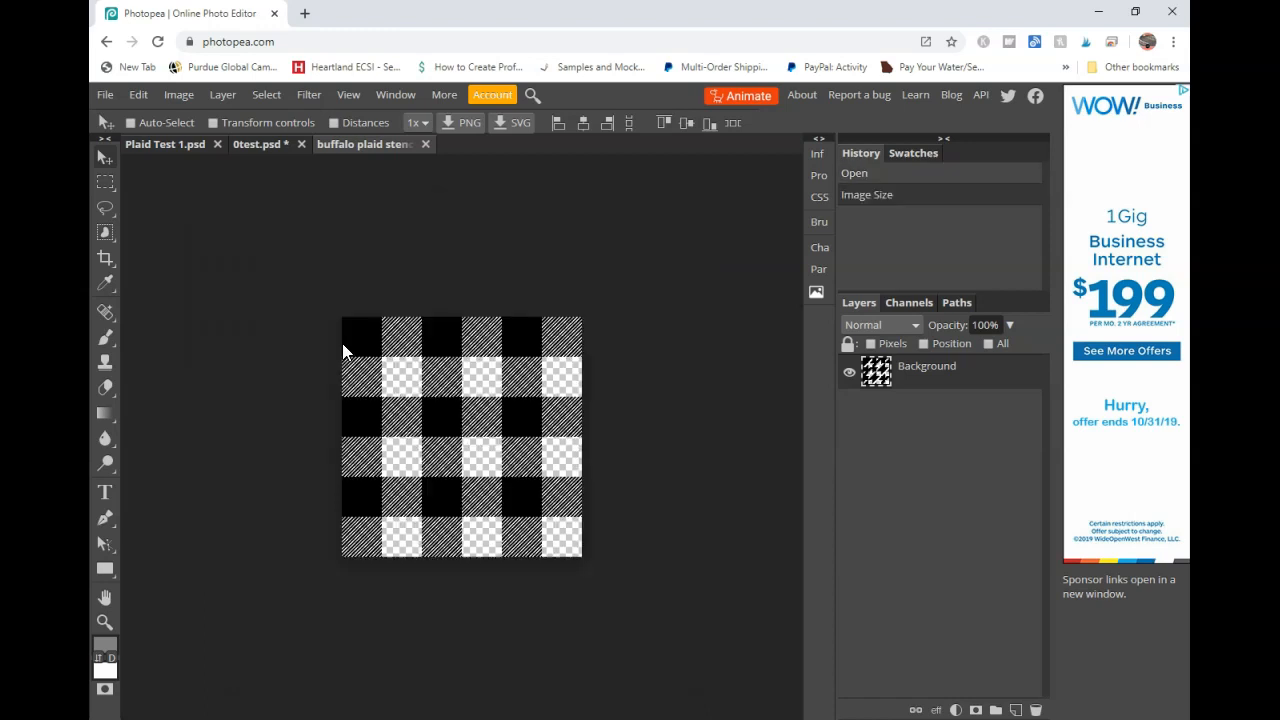
# Define the resized buffalo plaid stencil as a new pattern
pyautogui.click(141, 95)
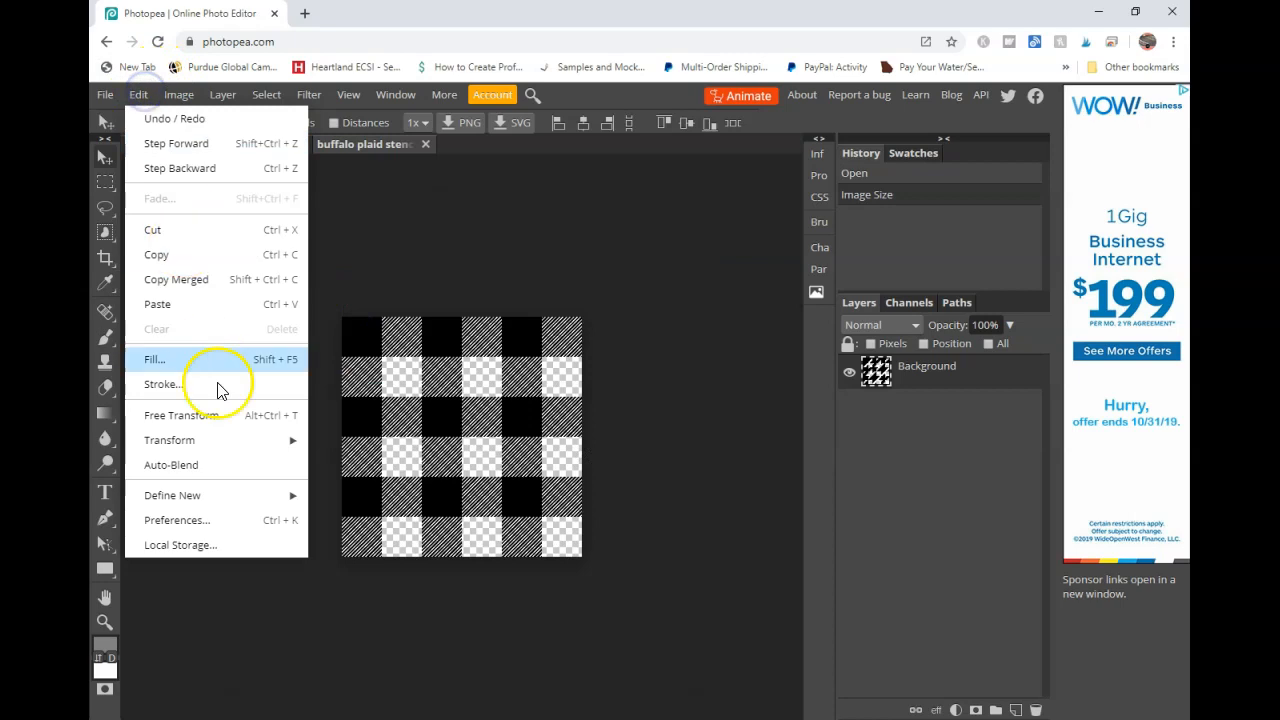
pyautogui.moveTo(240, 494)
pyautogui.click(340, 497)
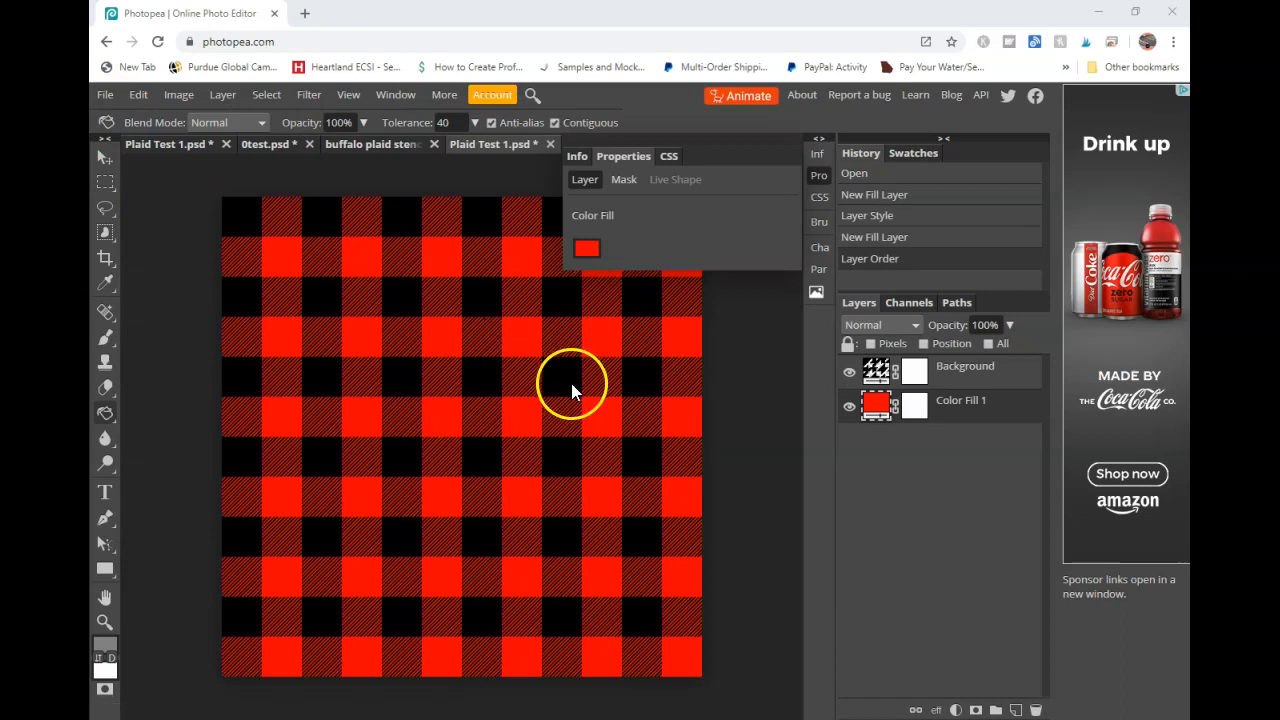
# Close both open Plaid Test 1 projects without saving their changes
pyautogui.click(225, 144)
pyautogui.click(703, 143)
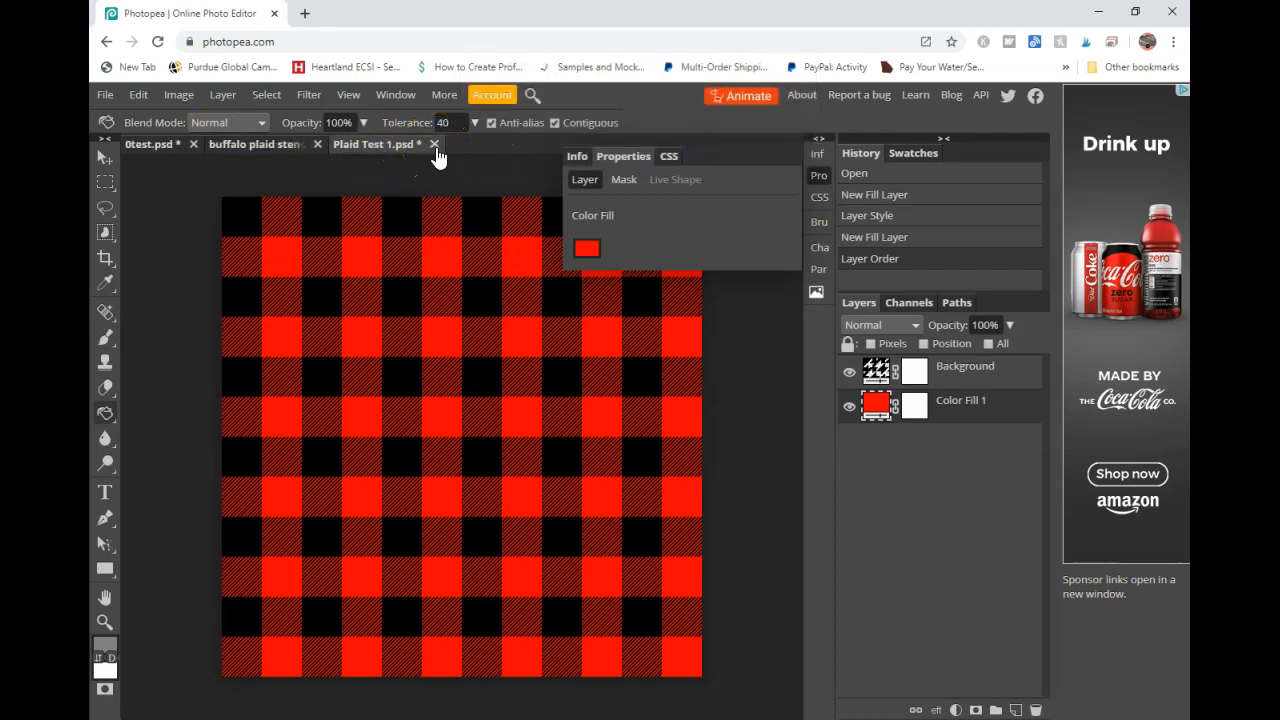
pyautogui.click(434, 144)
pyautogui.click(720, 148)
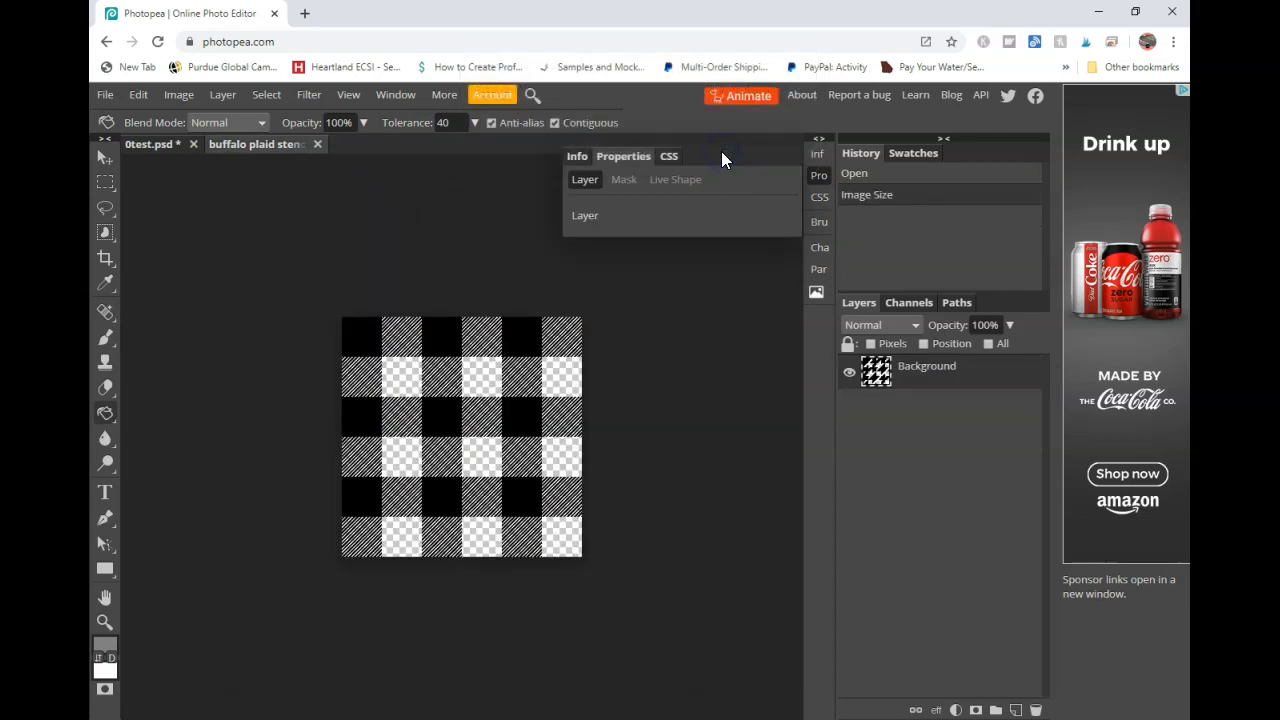
# Create a project named Plaid Test 1 measuring 3600 by 3600 px at 300 DPI with a transparent background
pyautogui.click(105, 95)
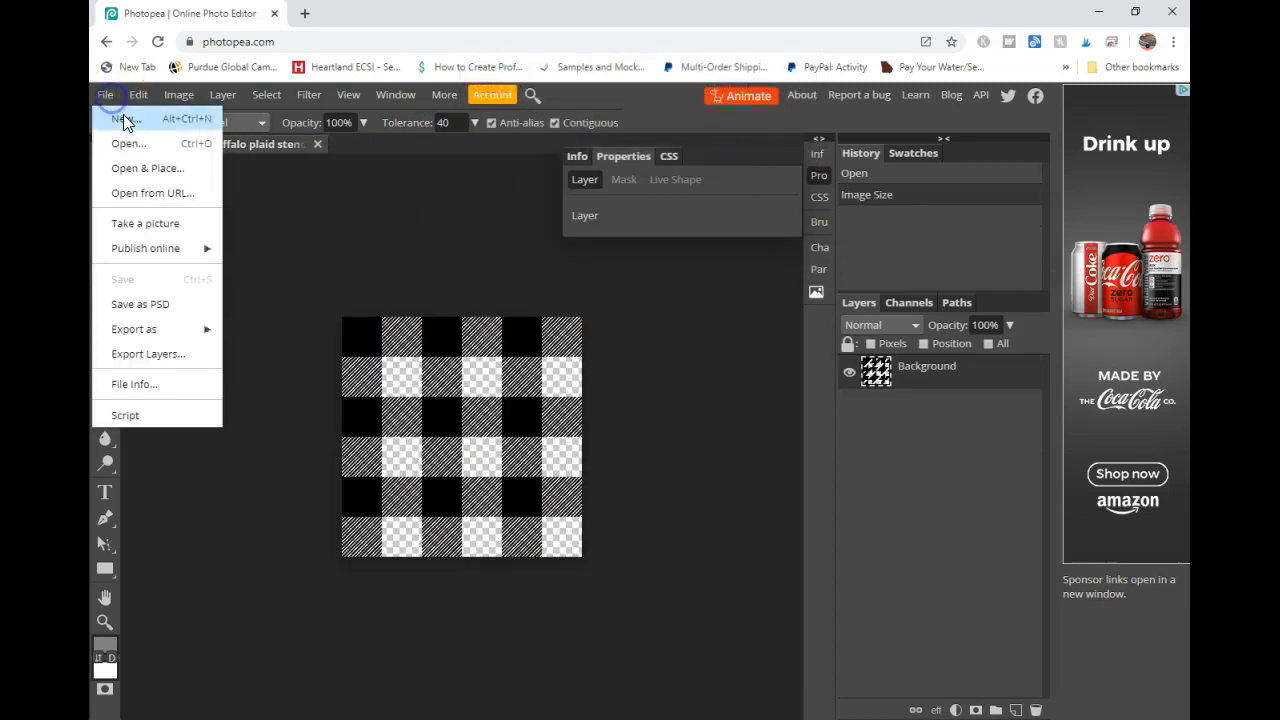
pyautogui.click(123, 119)
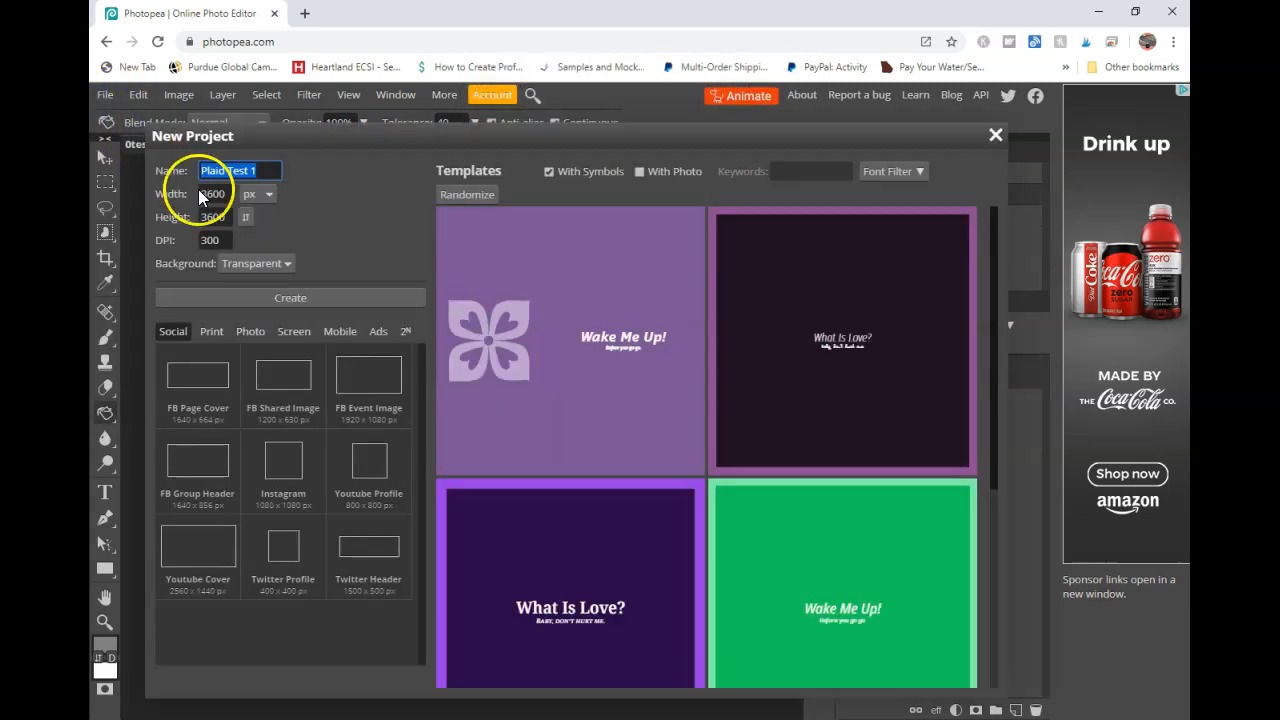
pyautogui.click(267, 298)
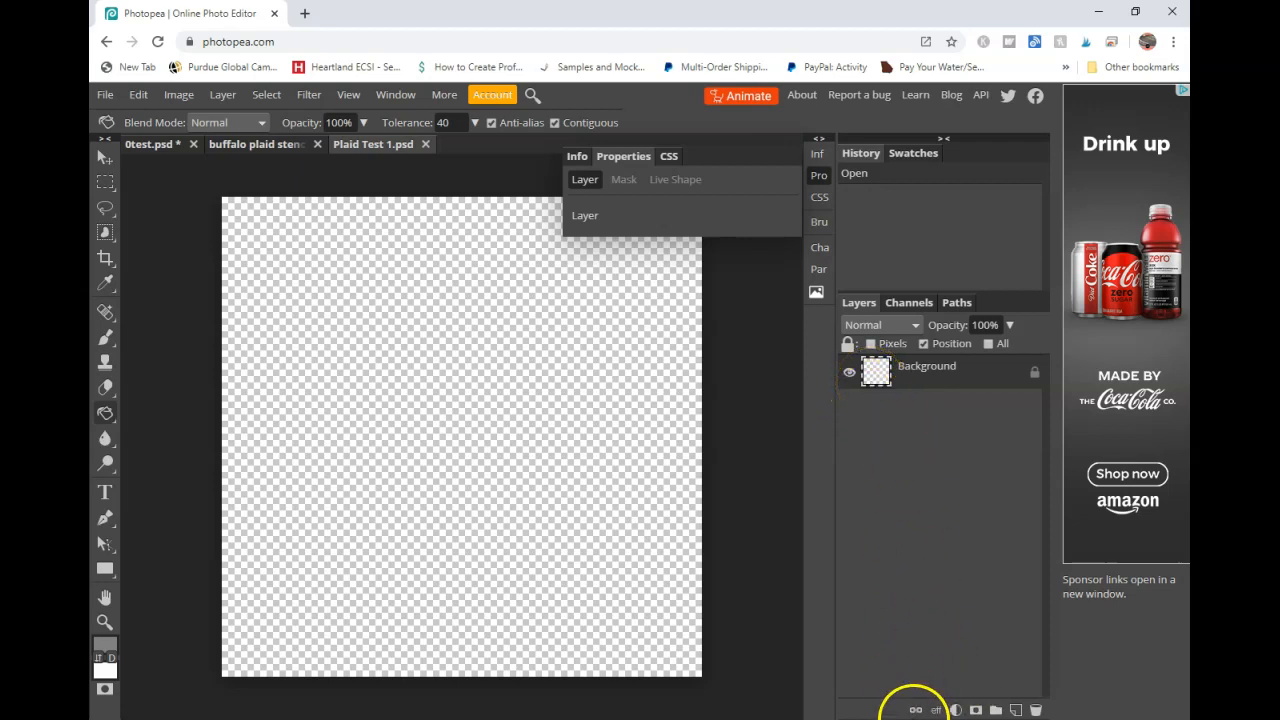
# Add a pattern fill layer using the resized black buffalo plaid stencil pattern
pyautogui.click(934, 709)
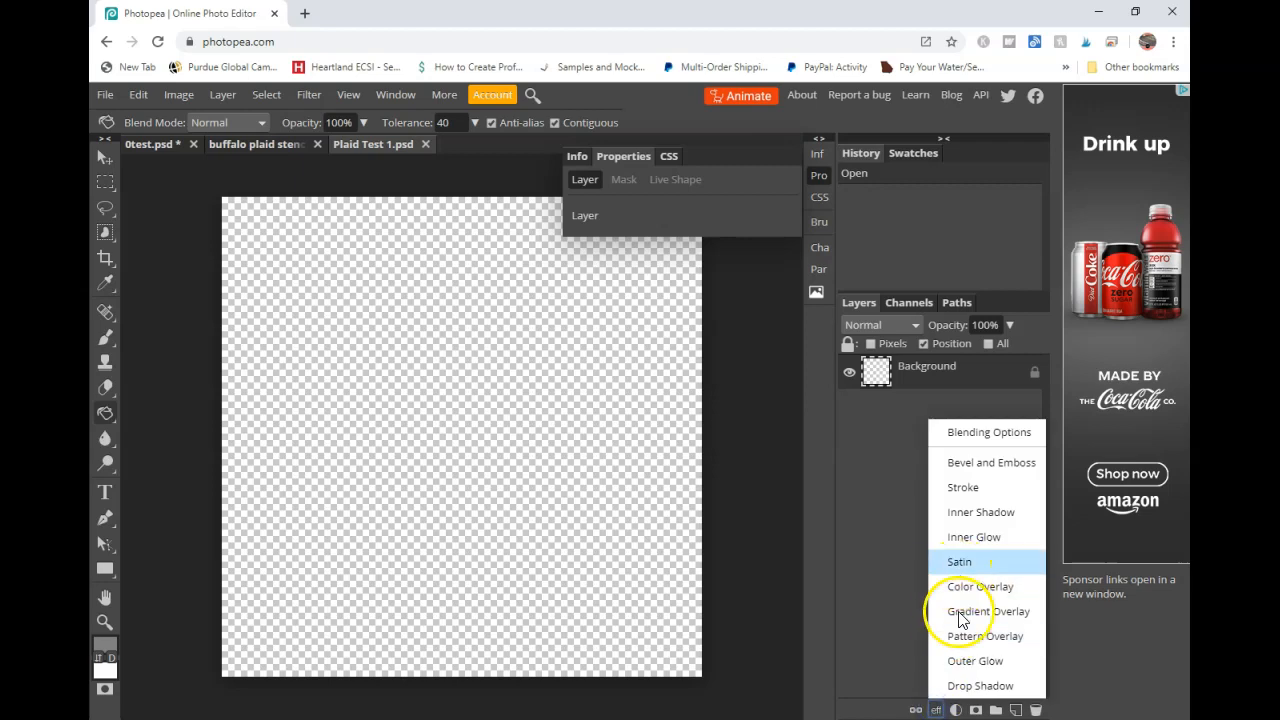
pyautogui.click(956, 709)
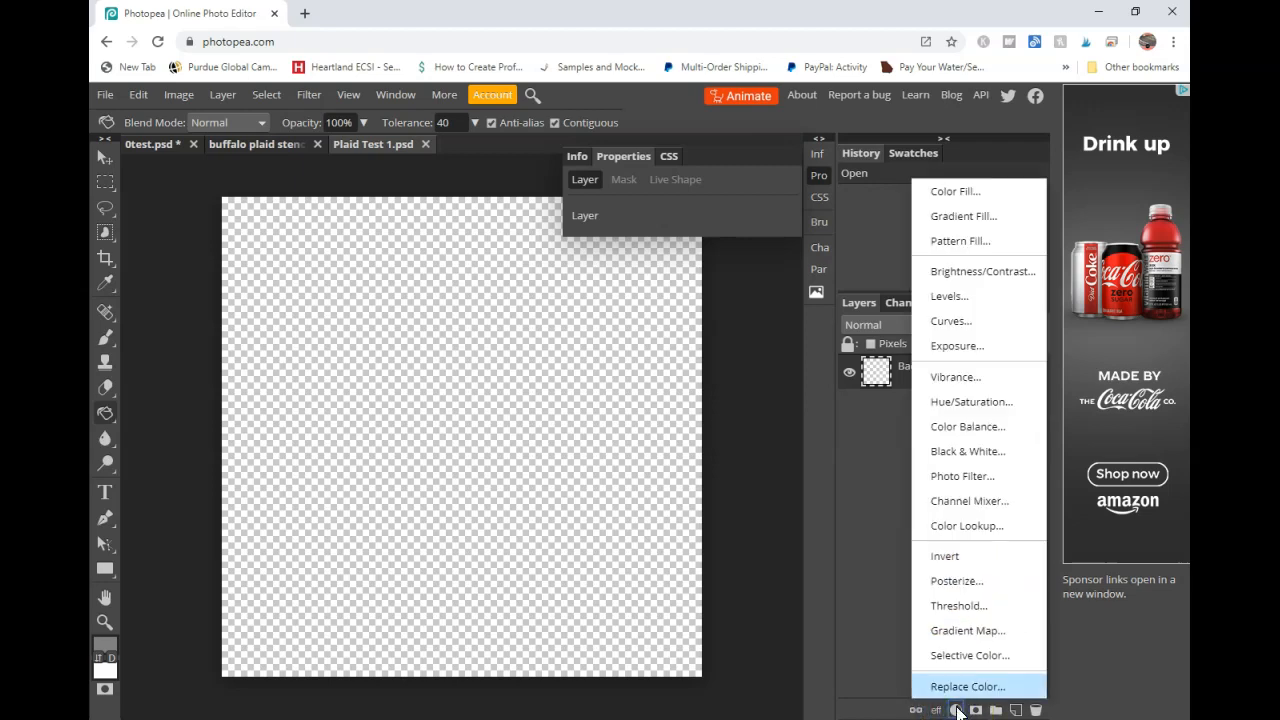
pyautogui.click(960, 242)
pyautogui.click(635, 262)
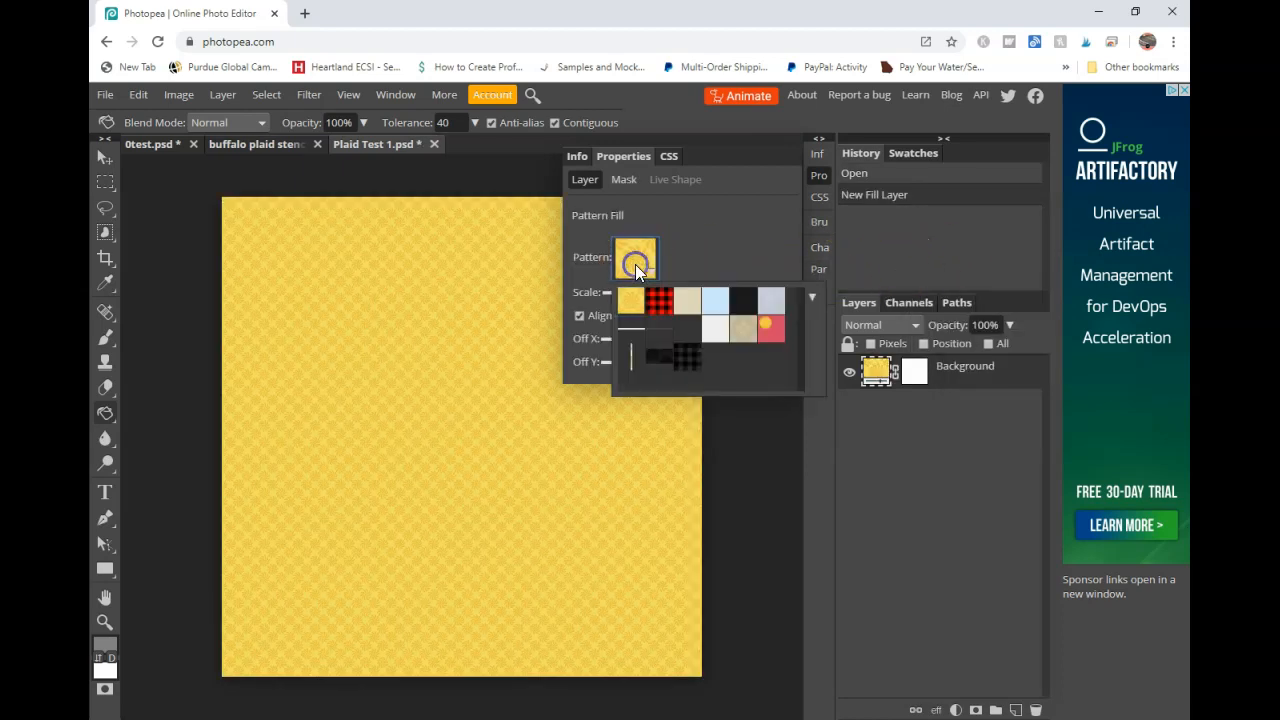
pyautogui.click(690, 360)
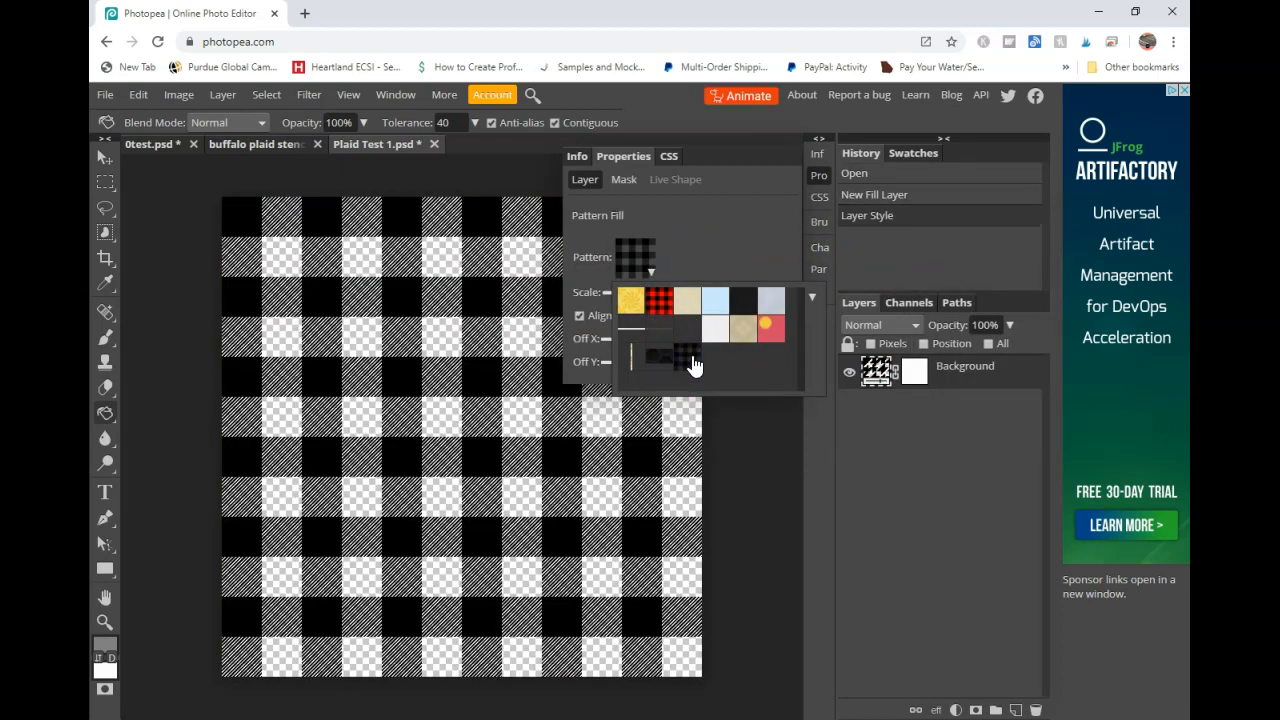
pyautogui.click(876, 538)
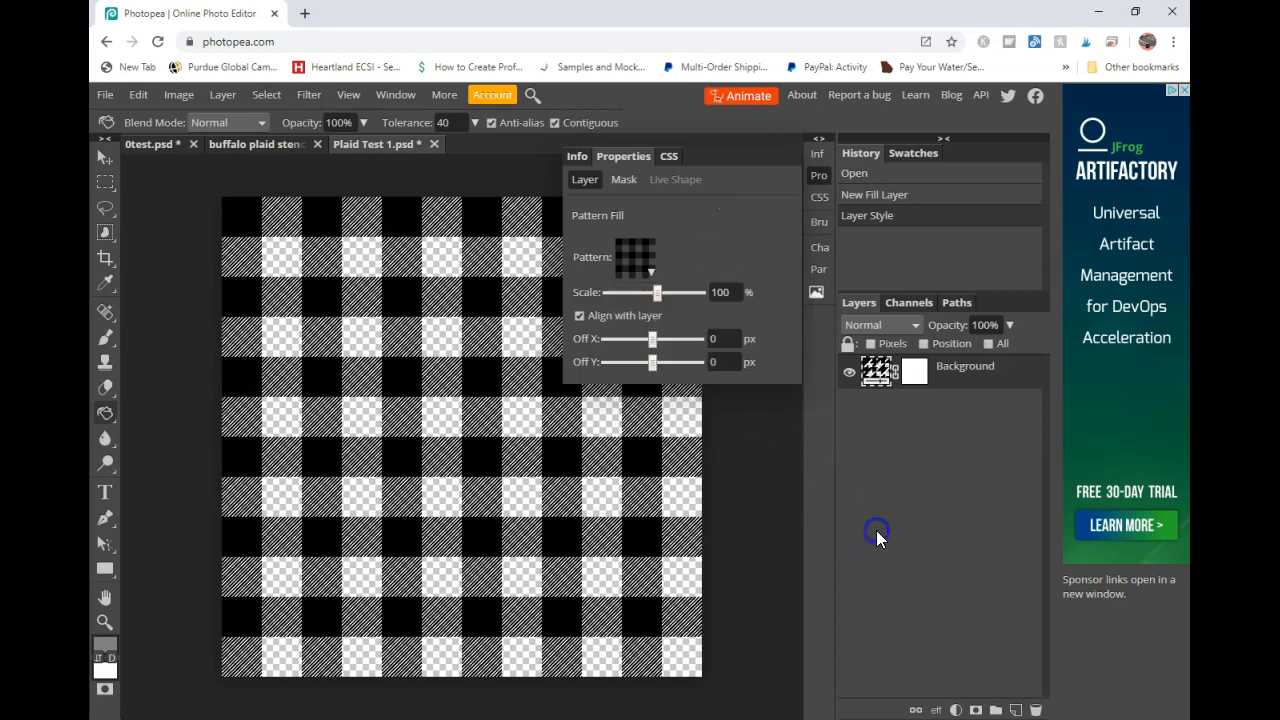
# Add a solid color fill layer and move it beneath the plaid pattern layer
pyautogui.click(956, 710)
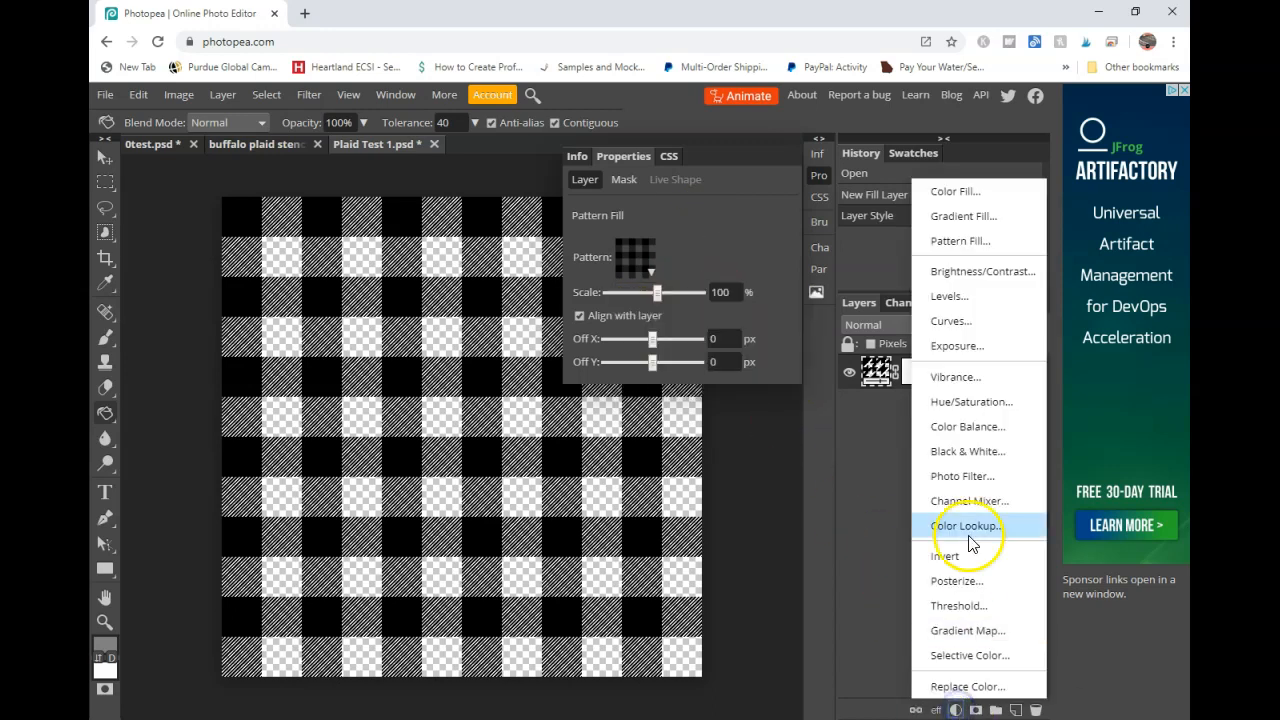
pyautogui.click(953, 192)
pyautogui.moveTo(972, 372); pyautogui.dragTo(973, 417)
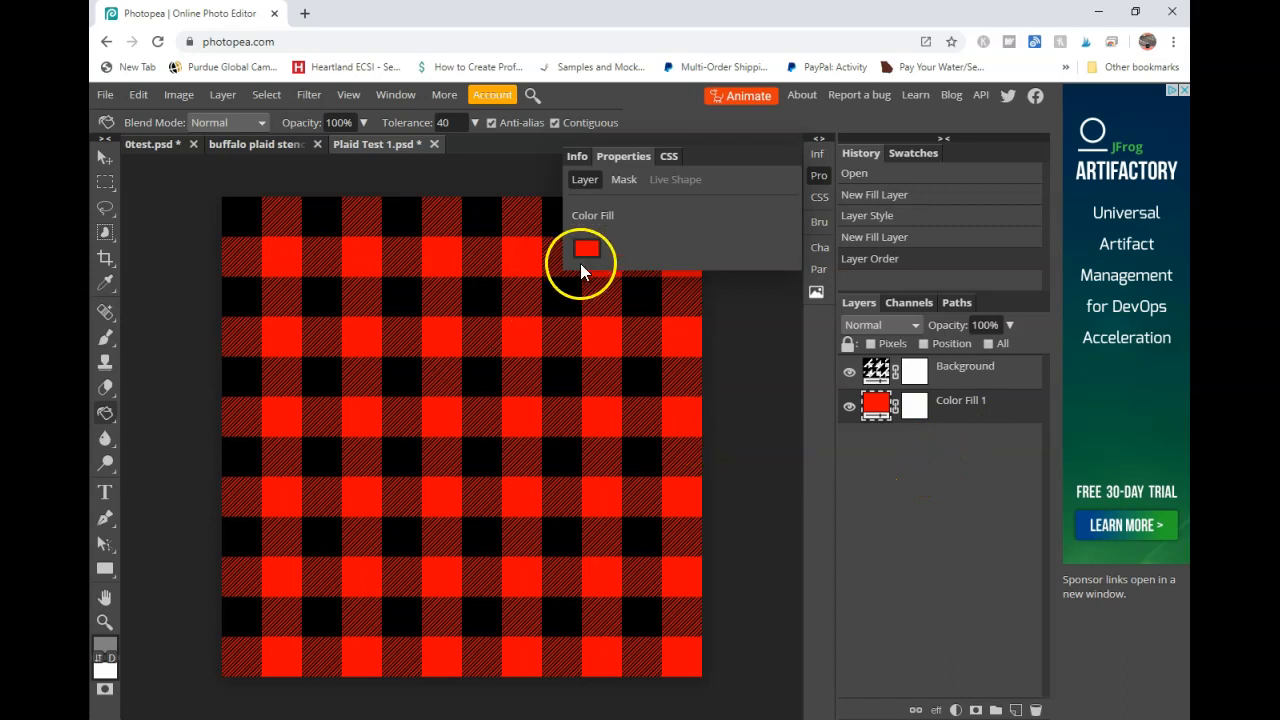
# Try magenta ff00ff, light blue 00b3ff and blue 2b00ff in turn as the color fill beneath the plaid
pyautogui.click(587, 262)
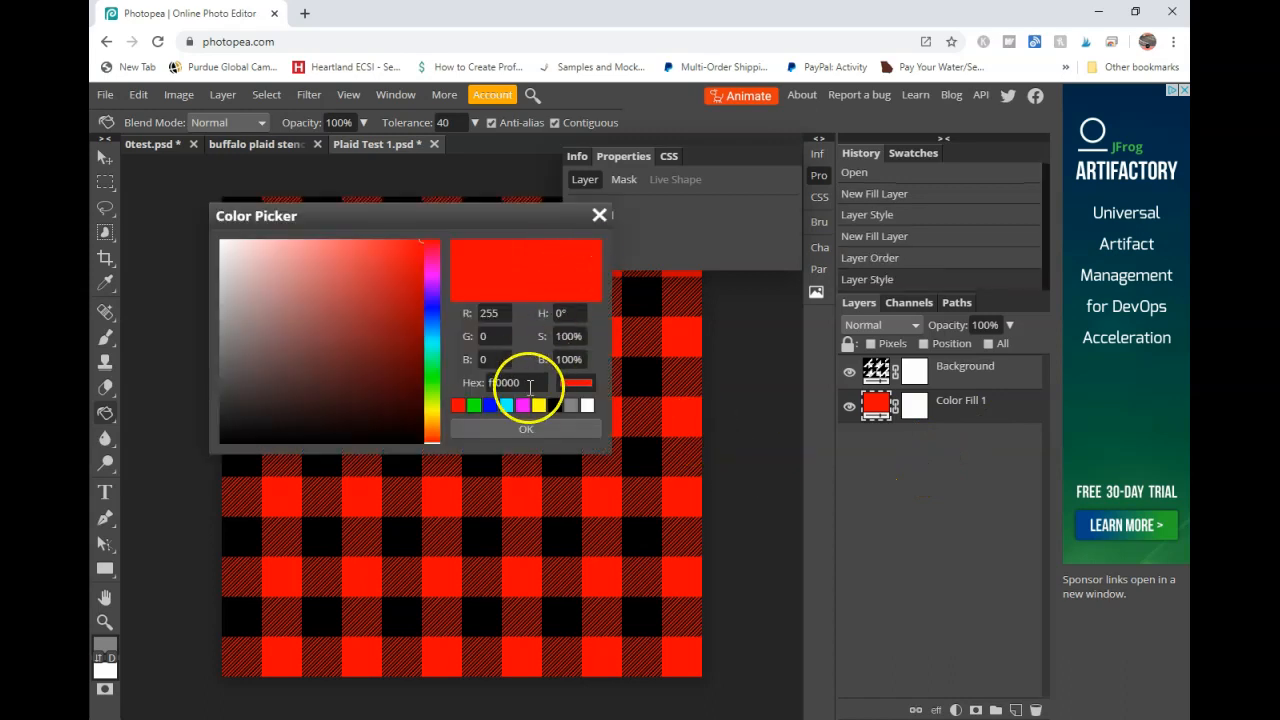
pyautogui.click(522, 405)
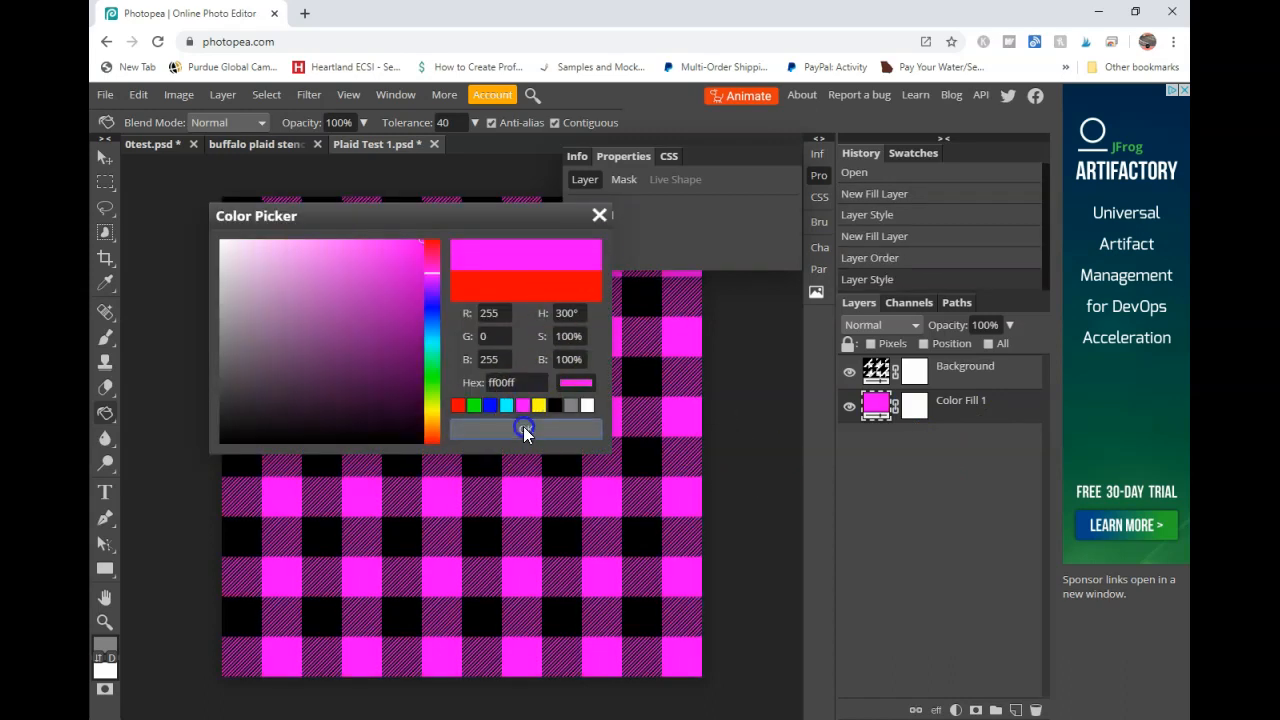
pyautogui.click(524, 430)
pyautogui.click(586, 251)
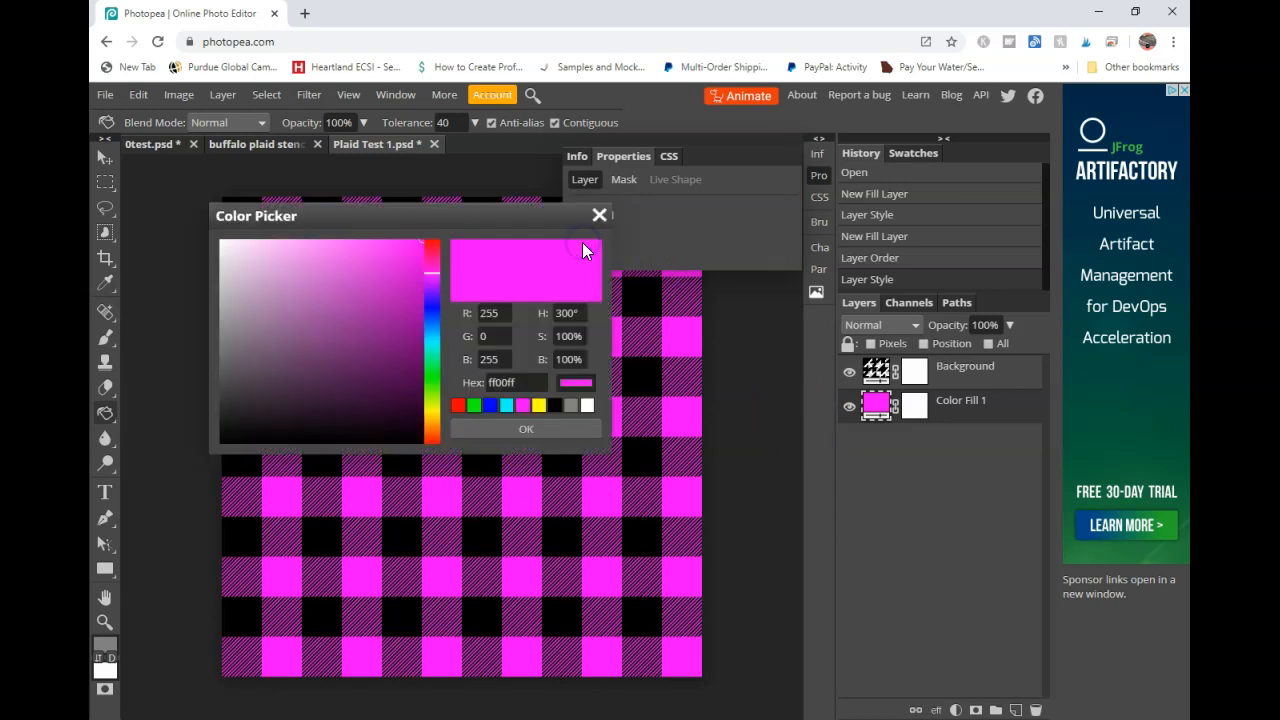
pyautogui.click(432, 331)
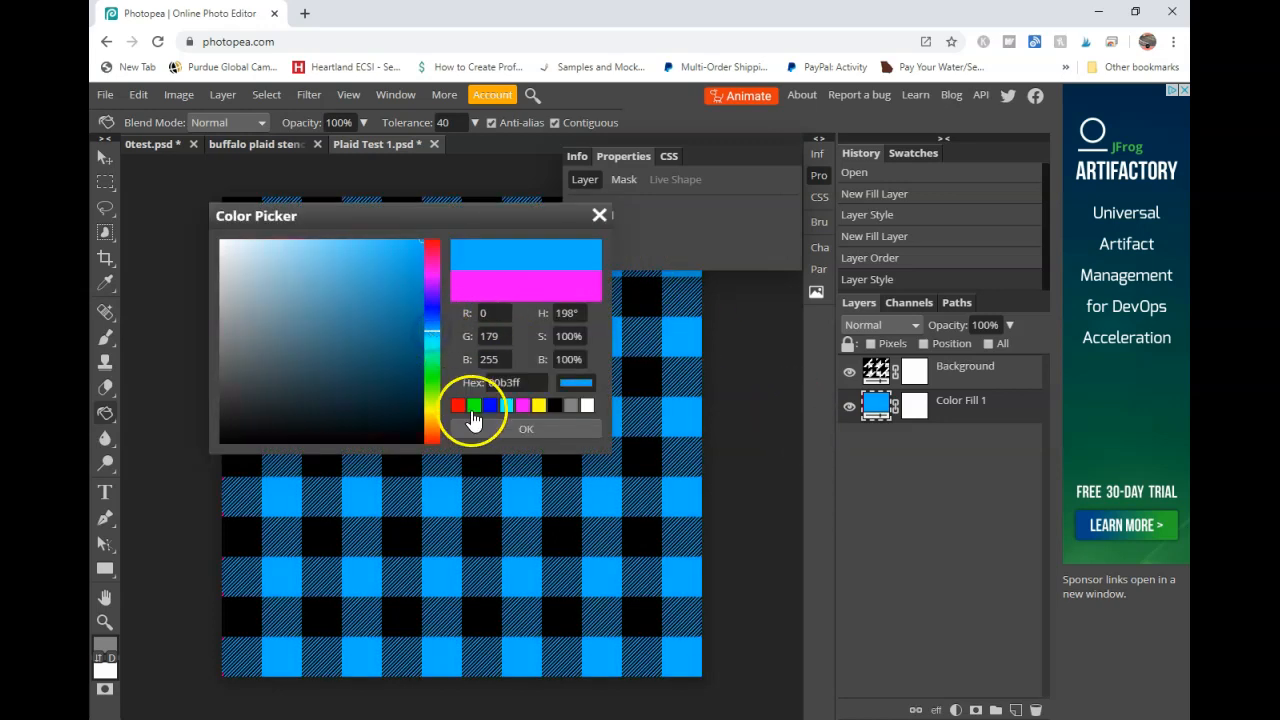
pyautogui.click(520, 429)
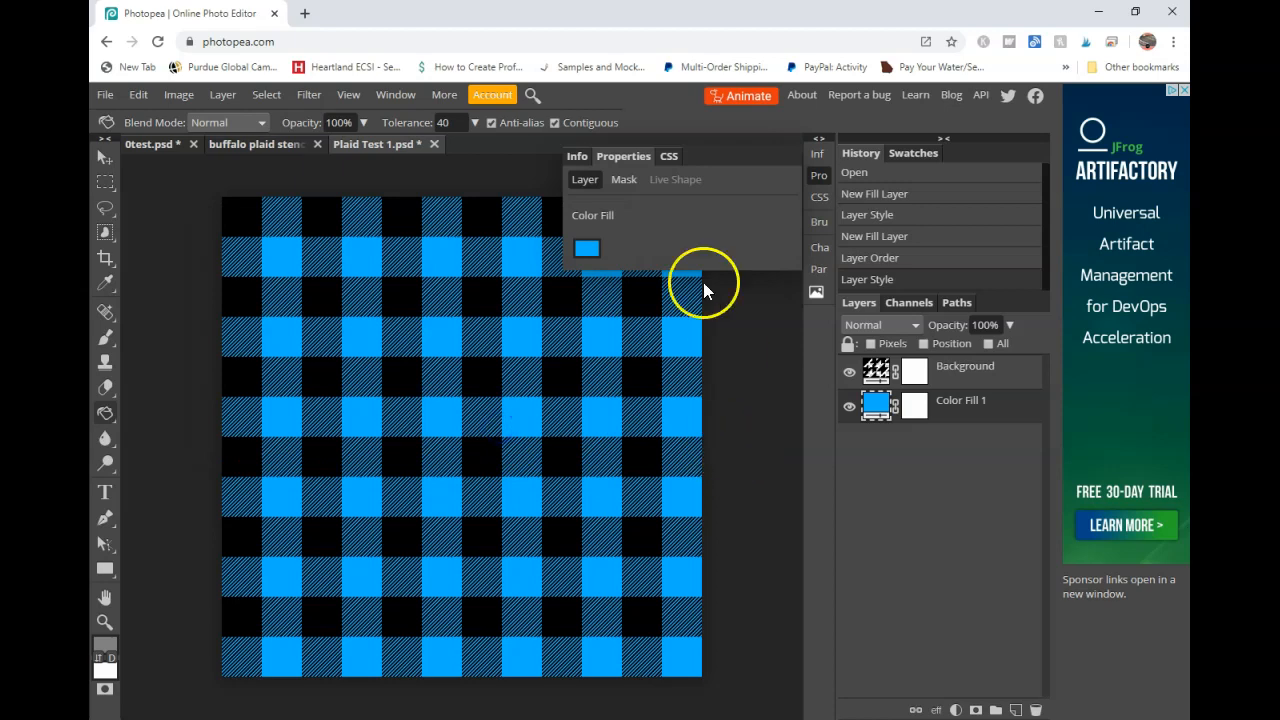
pyautogui.click(586, 249)
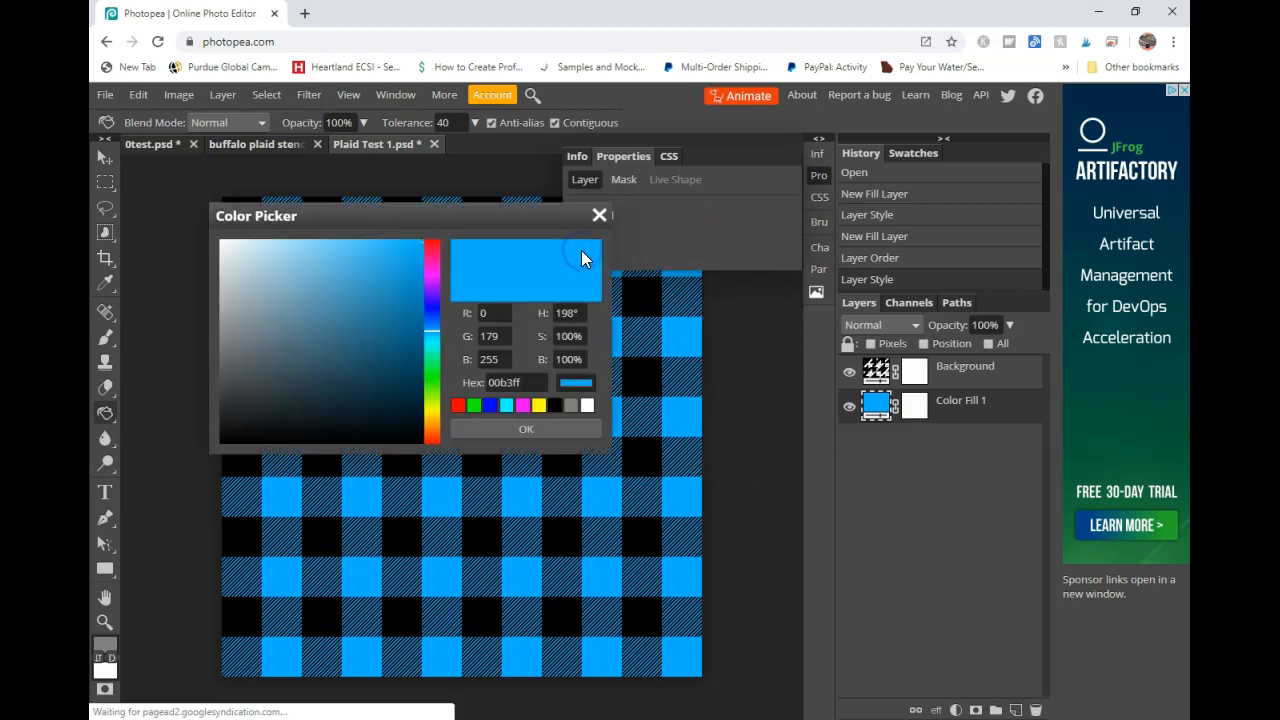
pyautogui.click(432, 300)
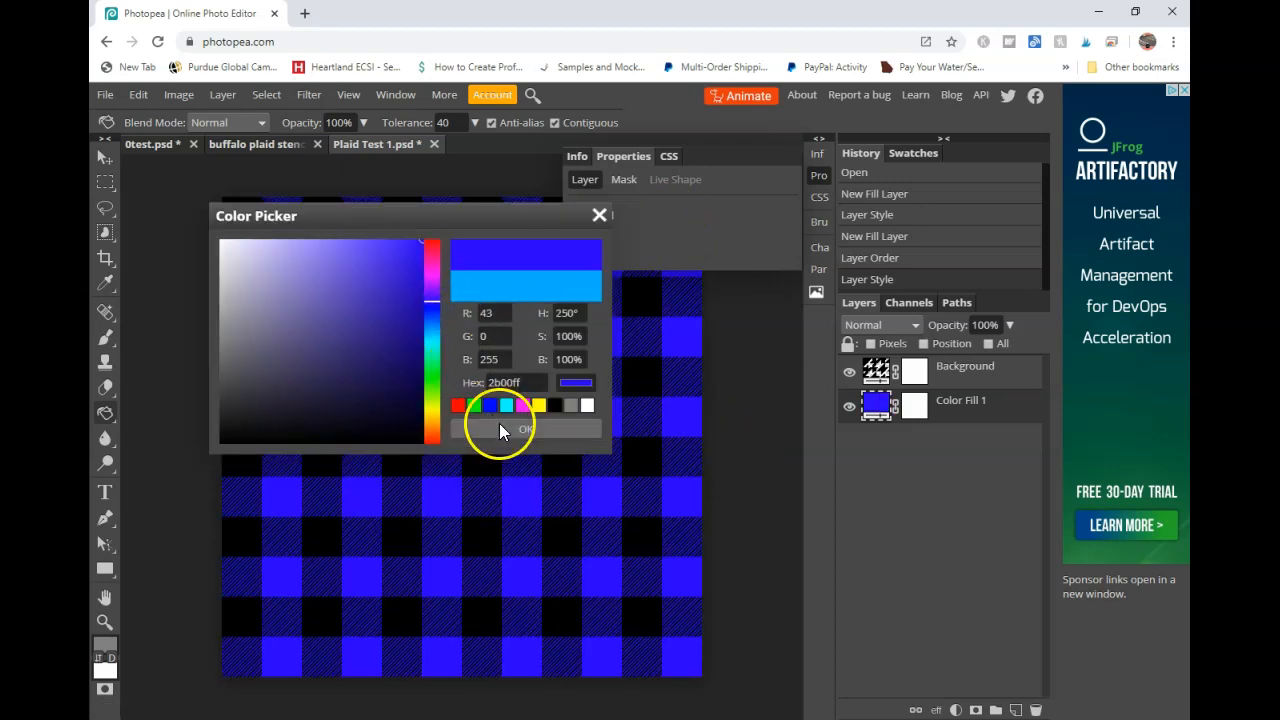
pyautogui.click(500, 429)
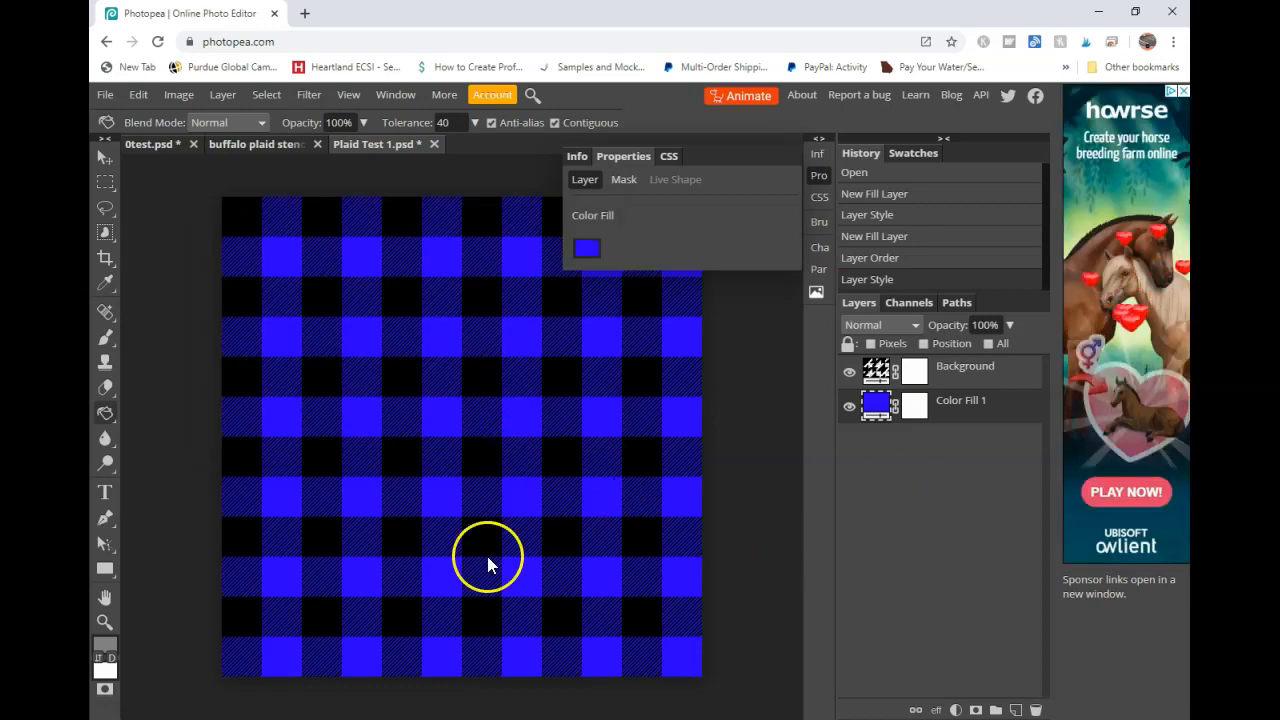
# Set the color fill layer beneath the plaid to dark green 18481c
pyautogui.click(585, 252)
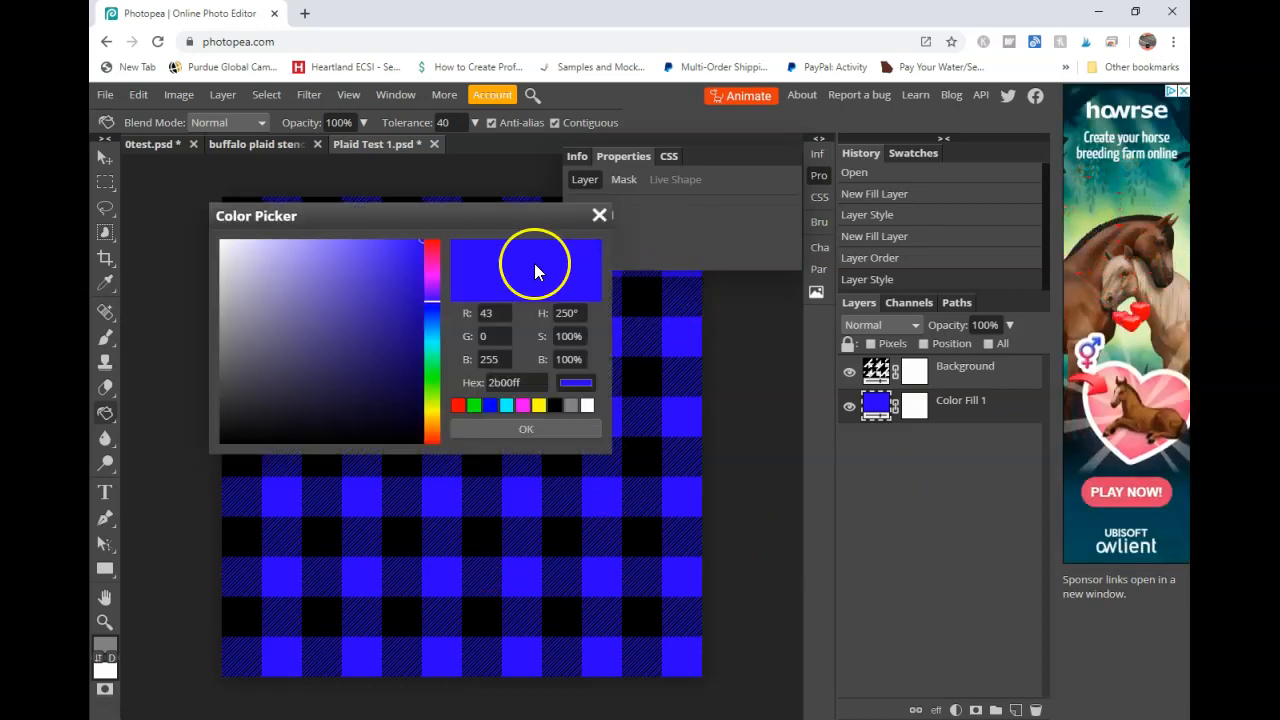
pyautogui.click(307, 304)
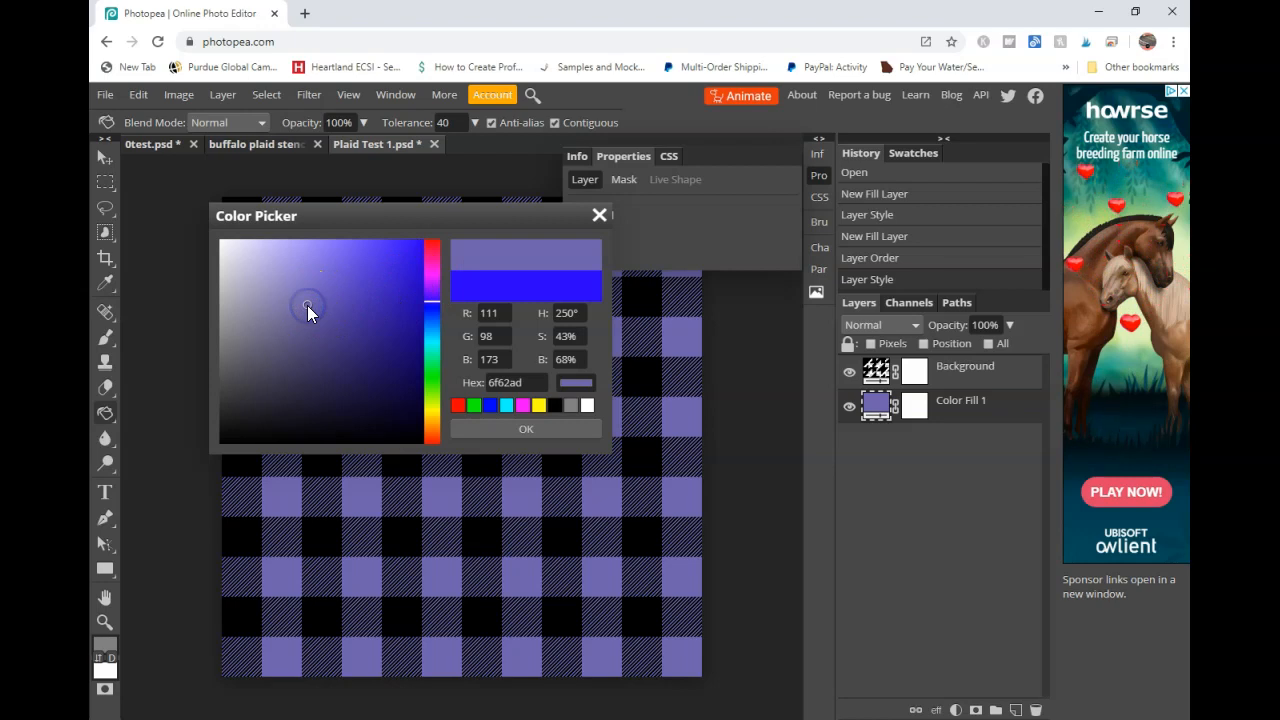
pyautogui.click(288, 378)
pyautogui.click(355, 385)
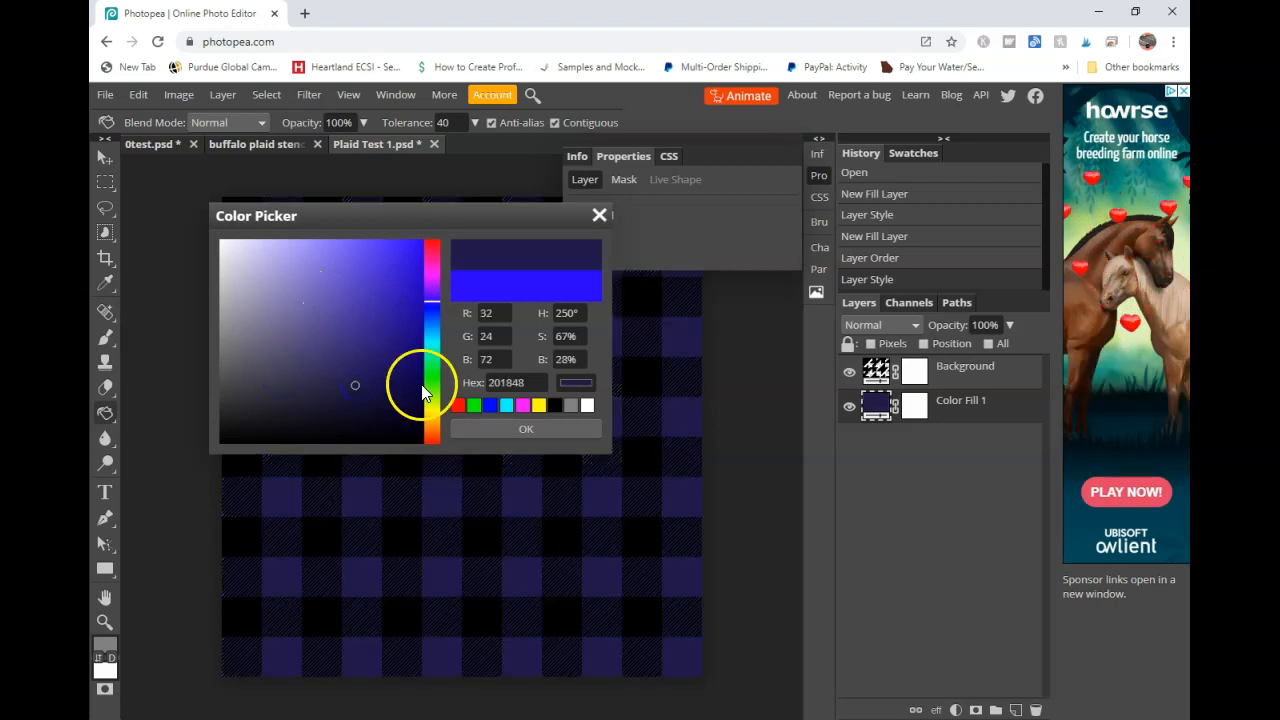
pyautogui.click(435, 374)
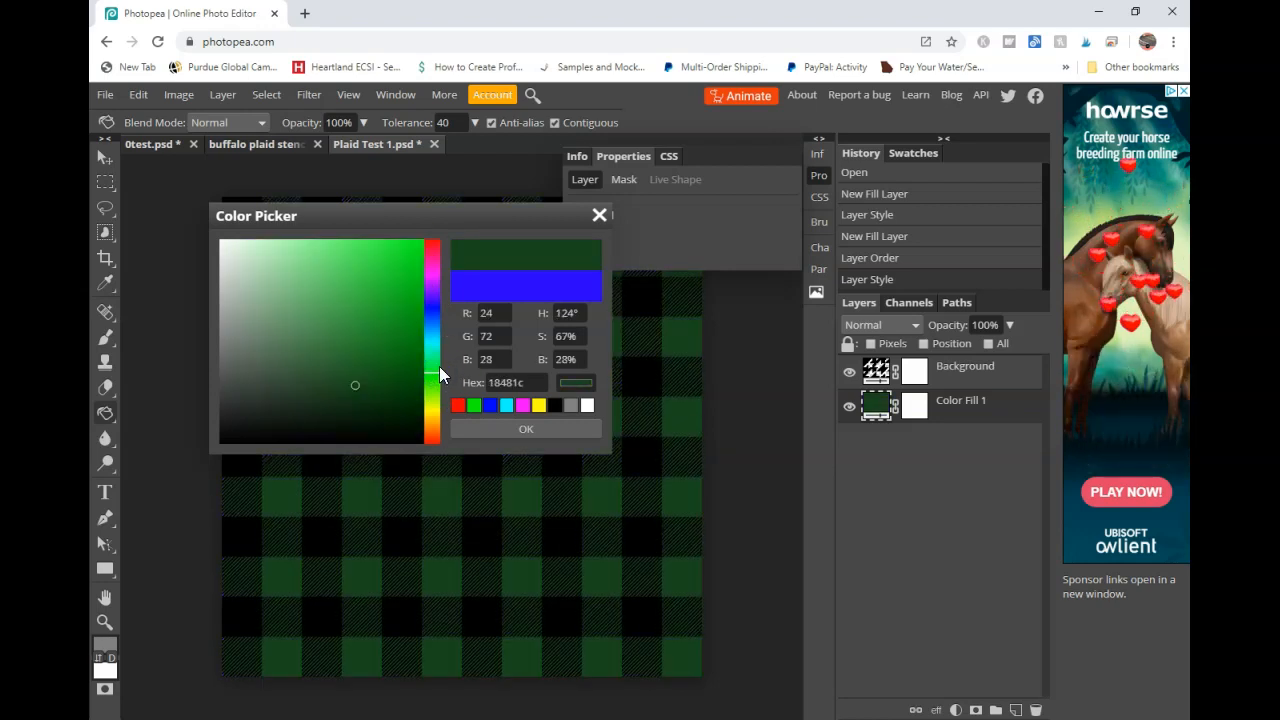
pyautogui.click(530, 431)
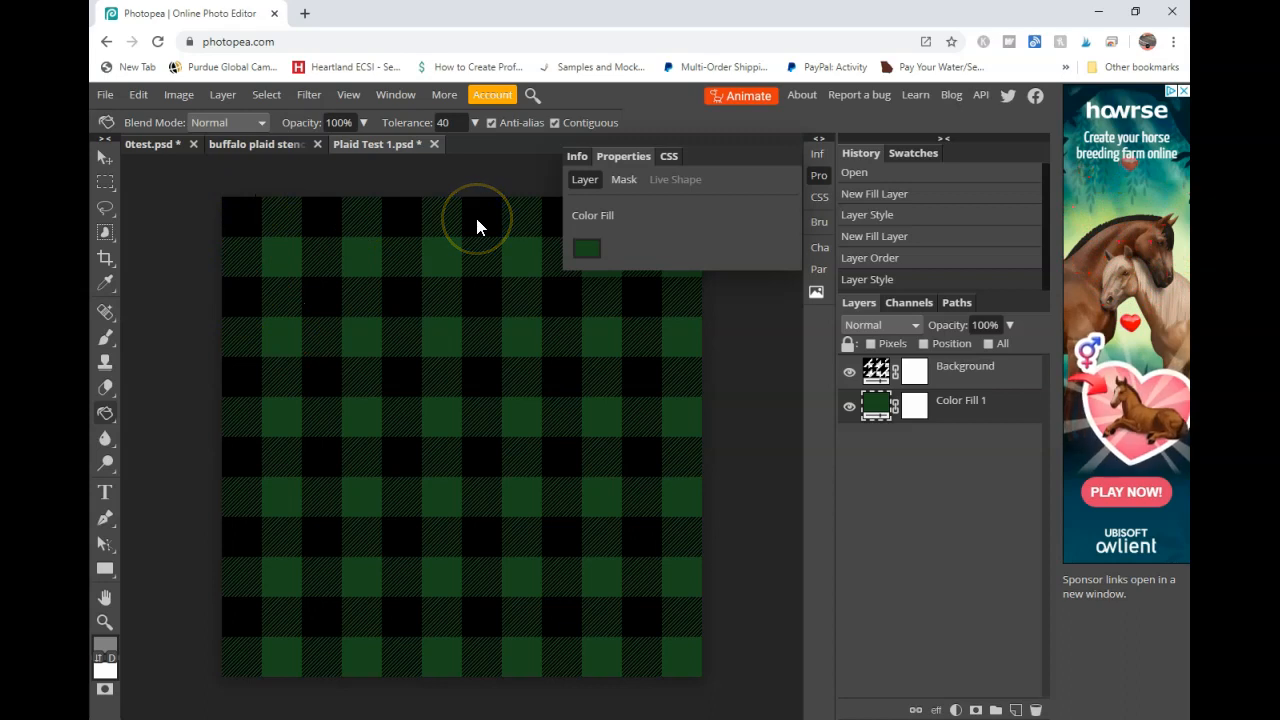
# Export the green buffalo plaid as a 3600 by 3600 px JPG at 100% quality
pyautogui.click(106, 97)
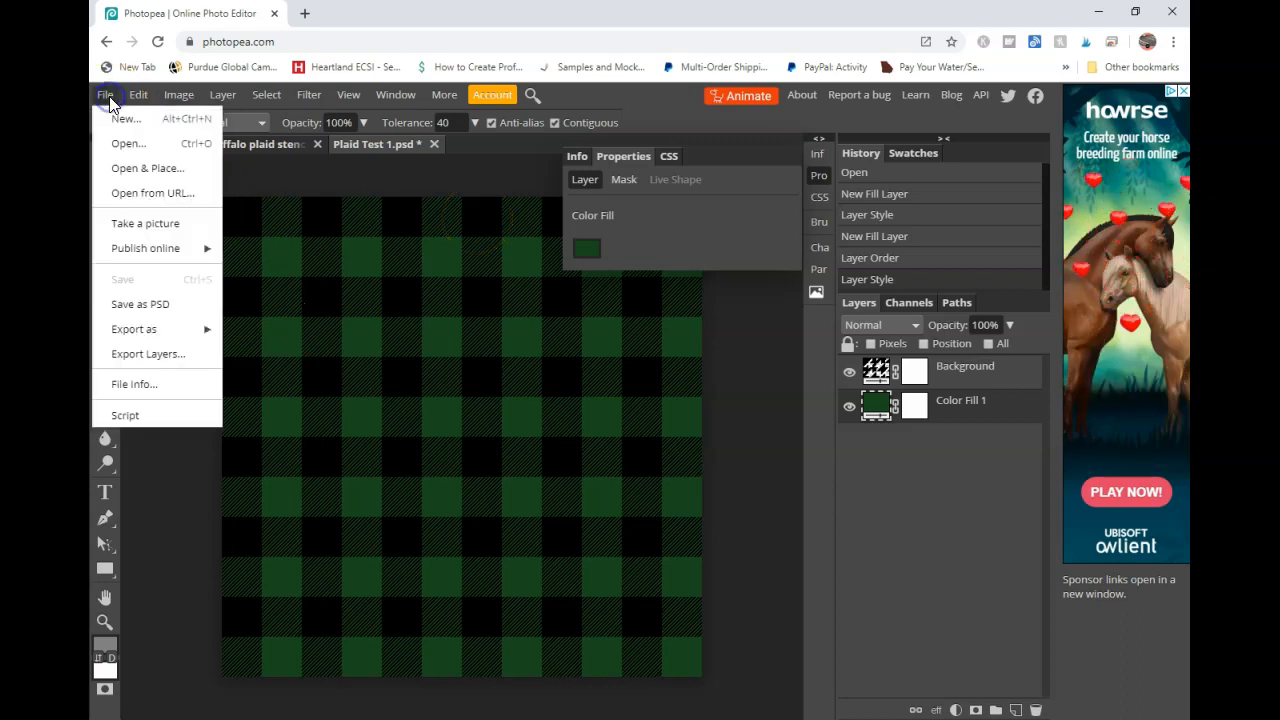
pyautogui.moveTo(177, 331)
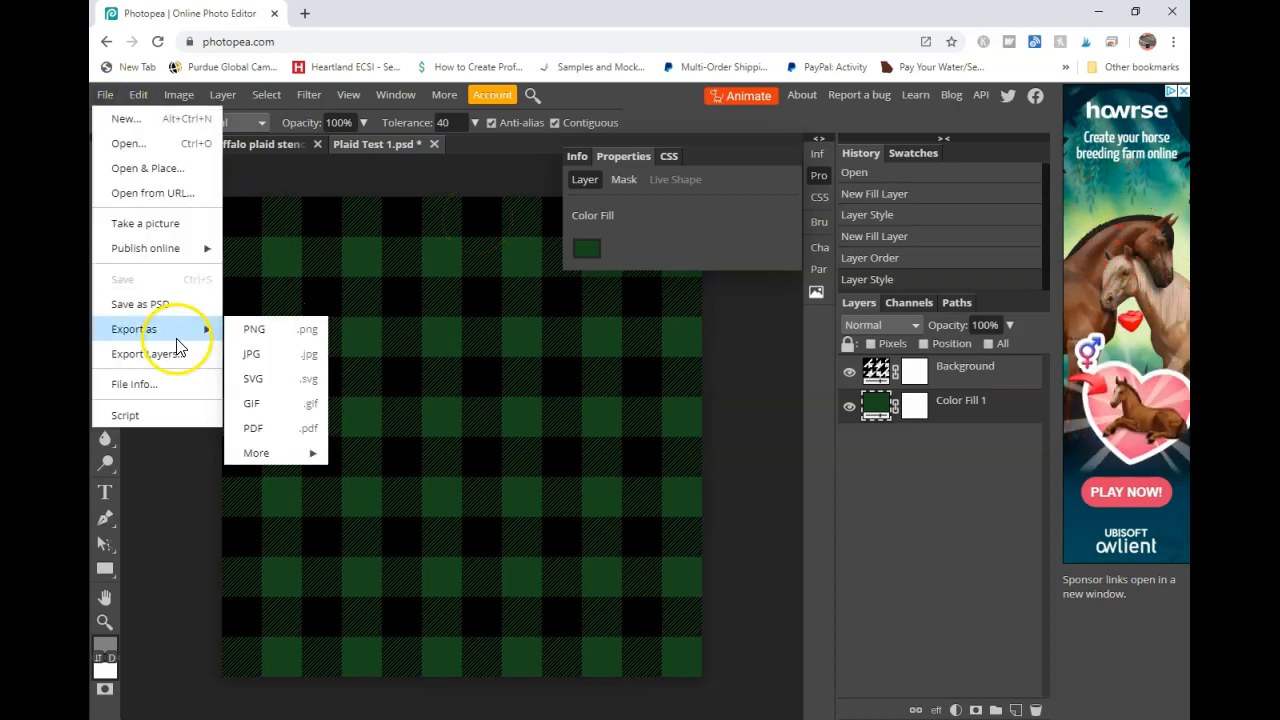
pyautogui.click(262, 354)
pyautogui.click(563, 337)
pyautogui.click(771, 289)
pyautogui.press('BackSpace')
pyautogui.write('100')
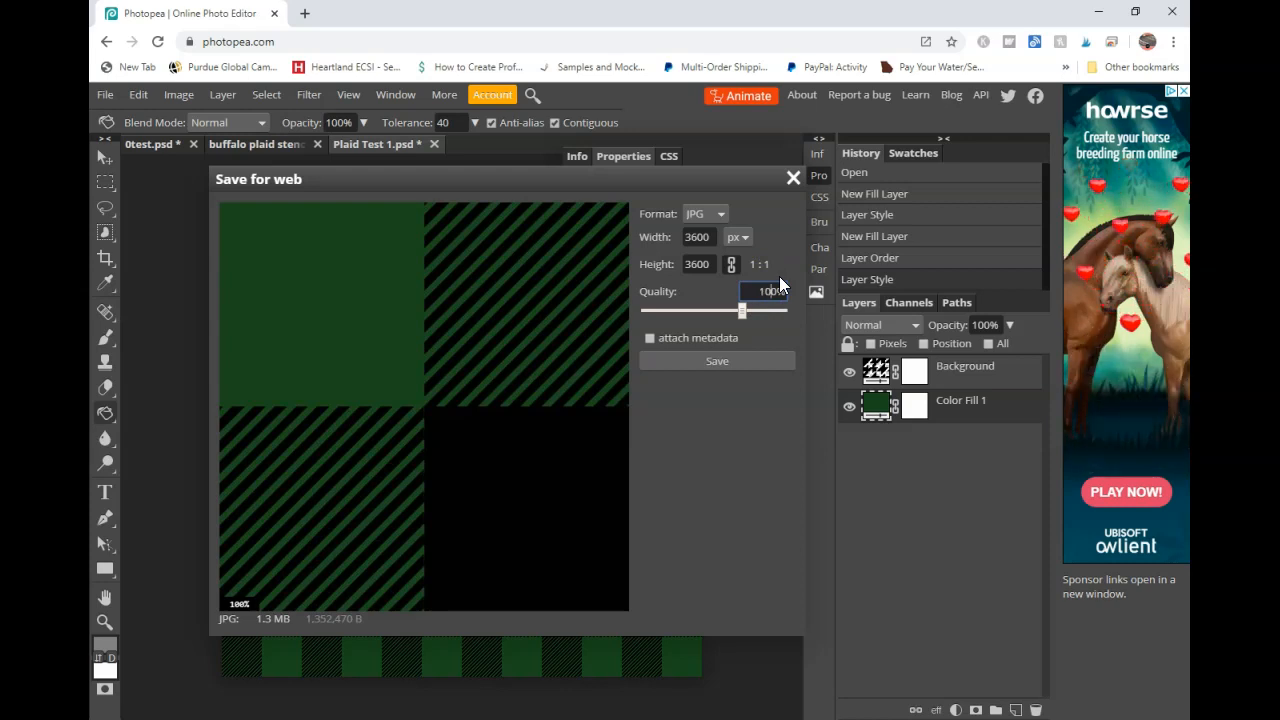
pyautogui.click(707, 363)
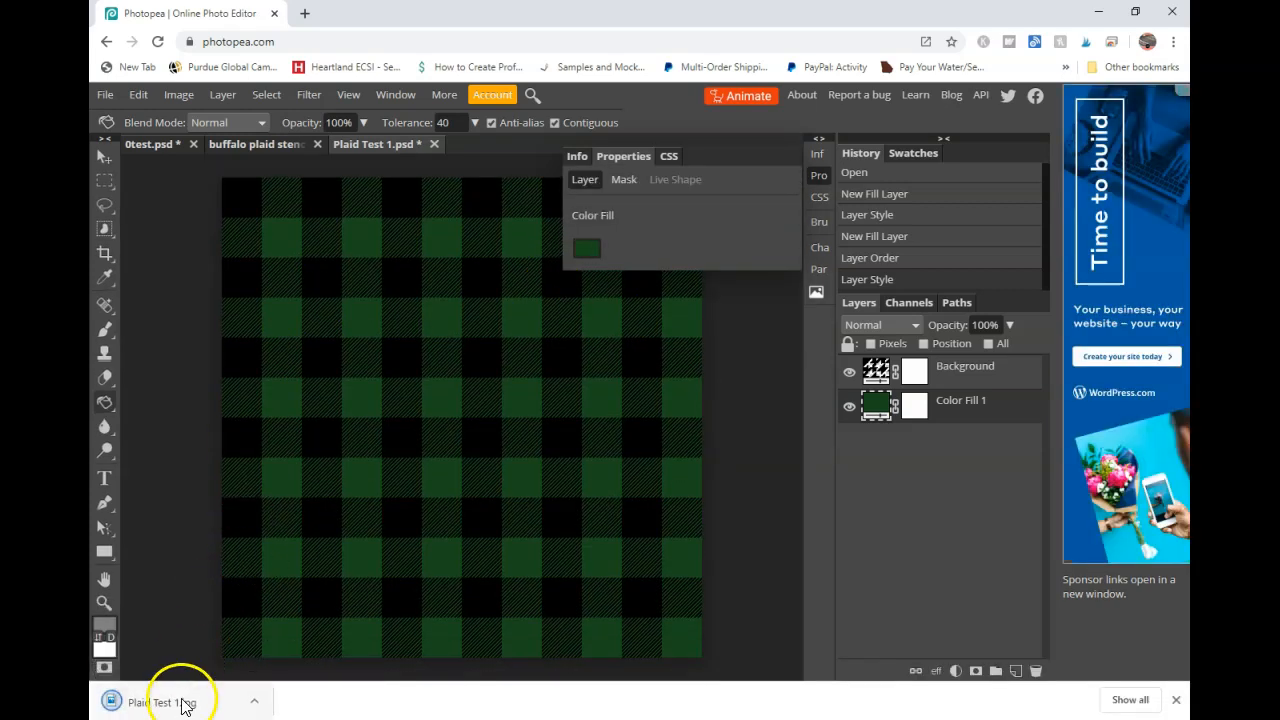
# Open the exported Plaid Test 1 JPG and view the finished green plaid
pyautogui.click(180, 710)
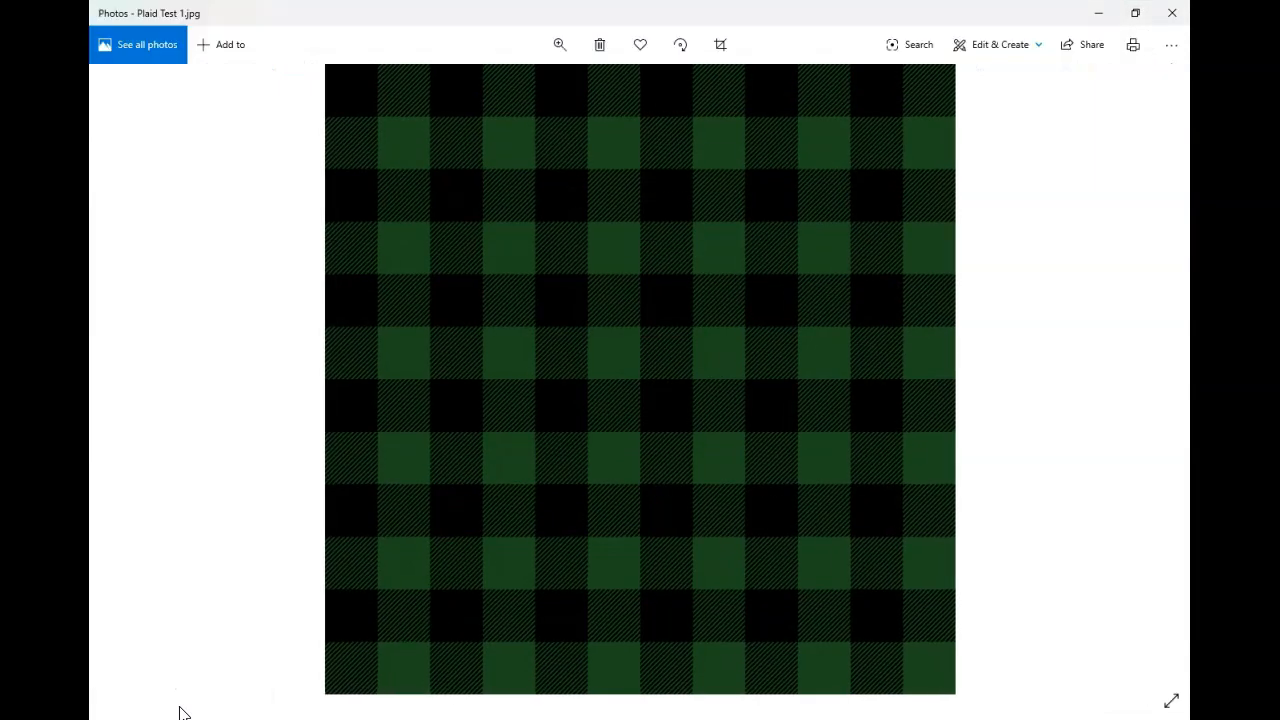
pyautogui.click(784, 264)
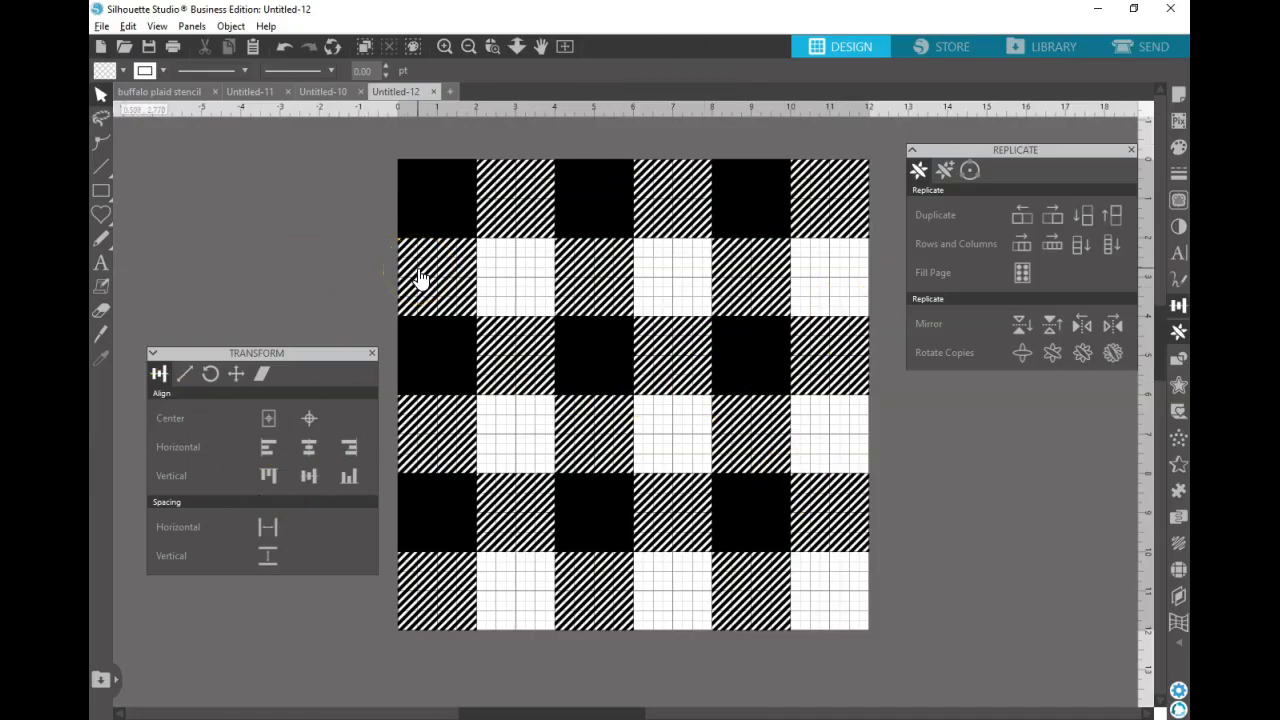
# In Silhouette Studio, compare the buffalo plaid stencil document with the plaid in Untitled-12
pyautogui.click(133, 92)
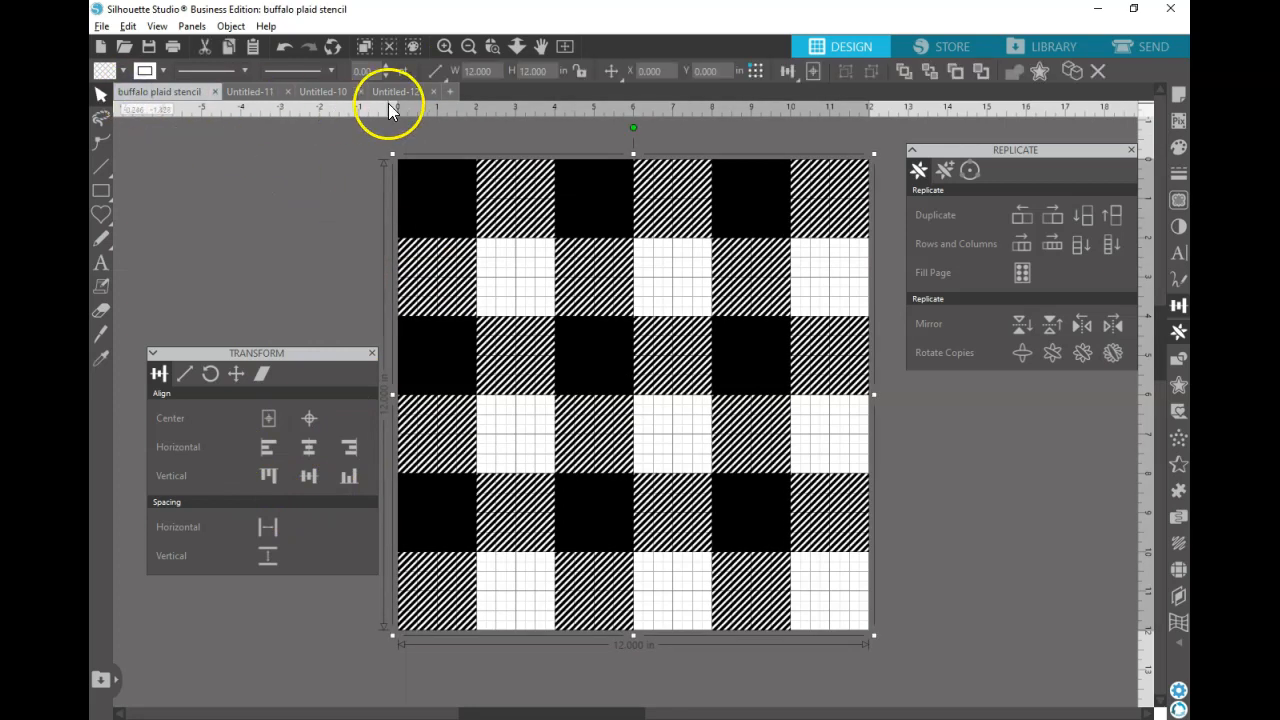
pyautogui.click(403, 92)
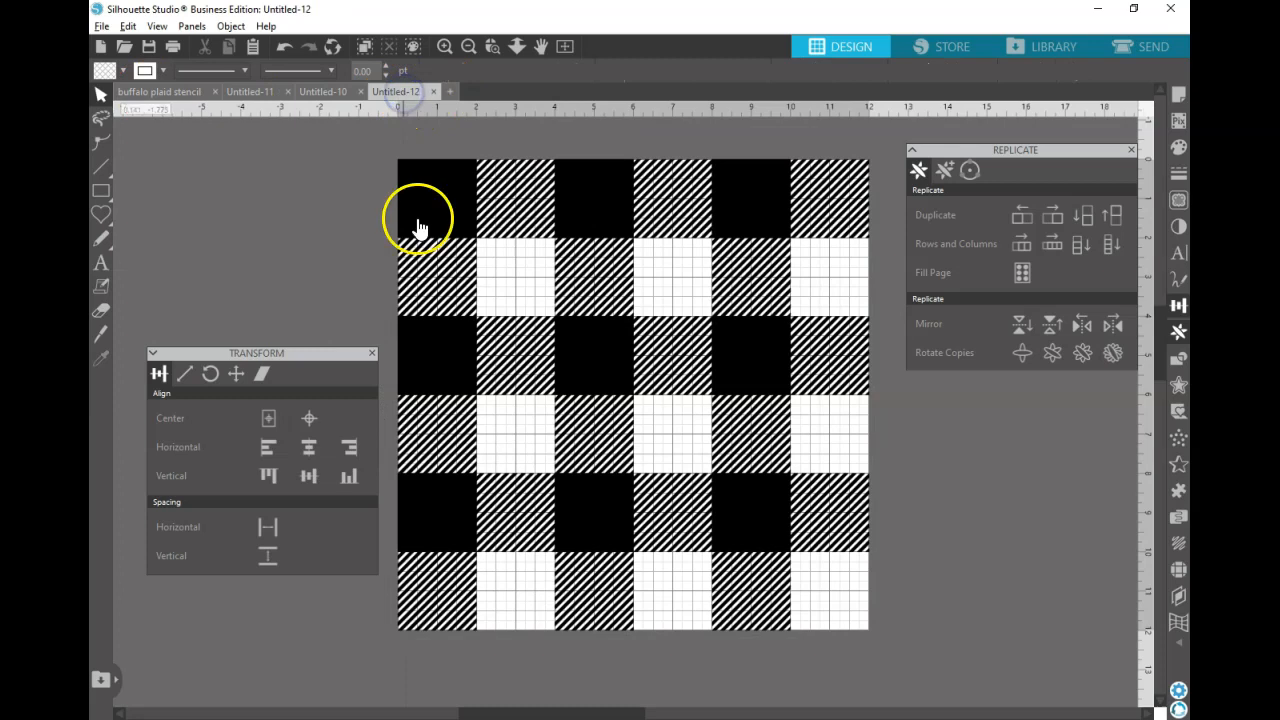